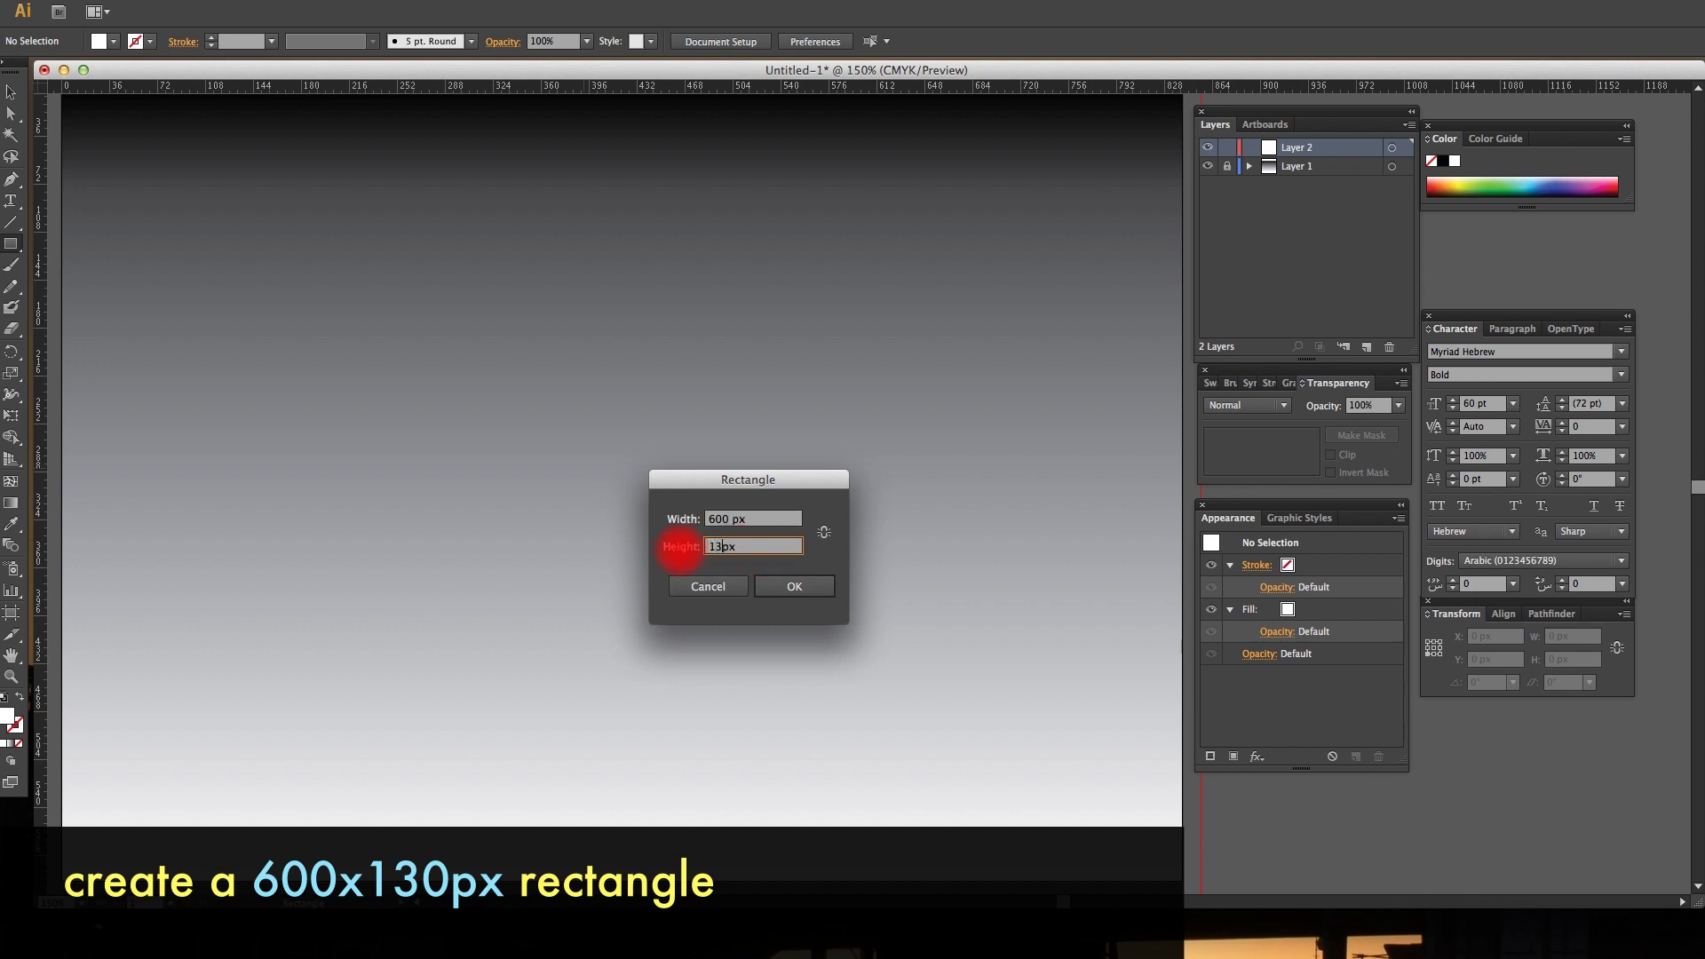
Step: Create the white 600 × 130 px rectangle and shift it slightly left and up
click(797, 593)
drag(870, 570, 512, 500)
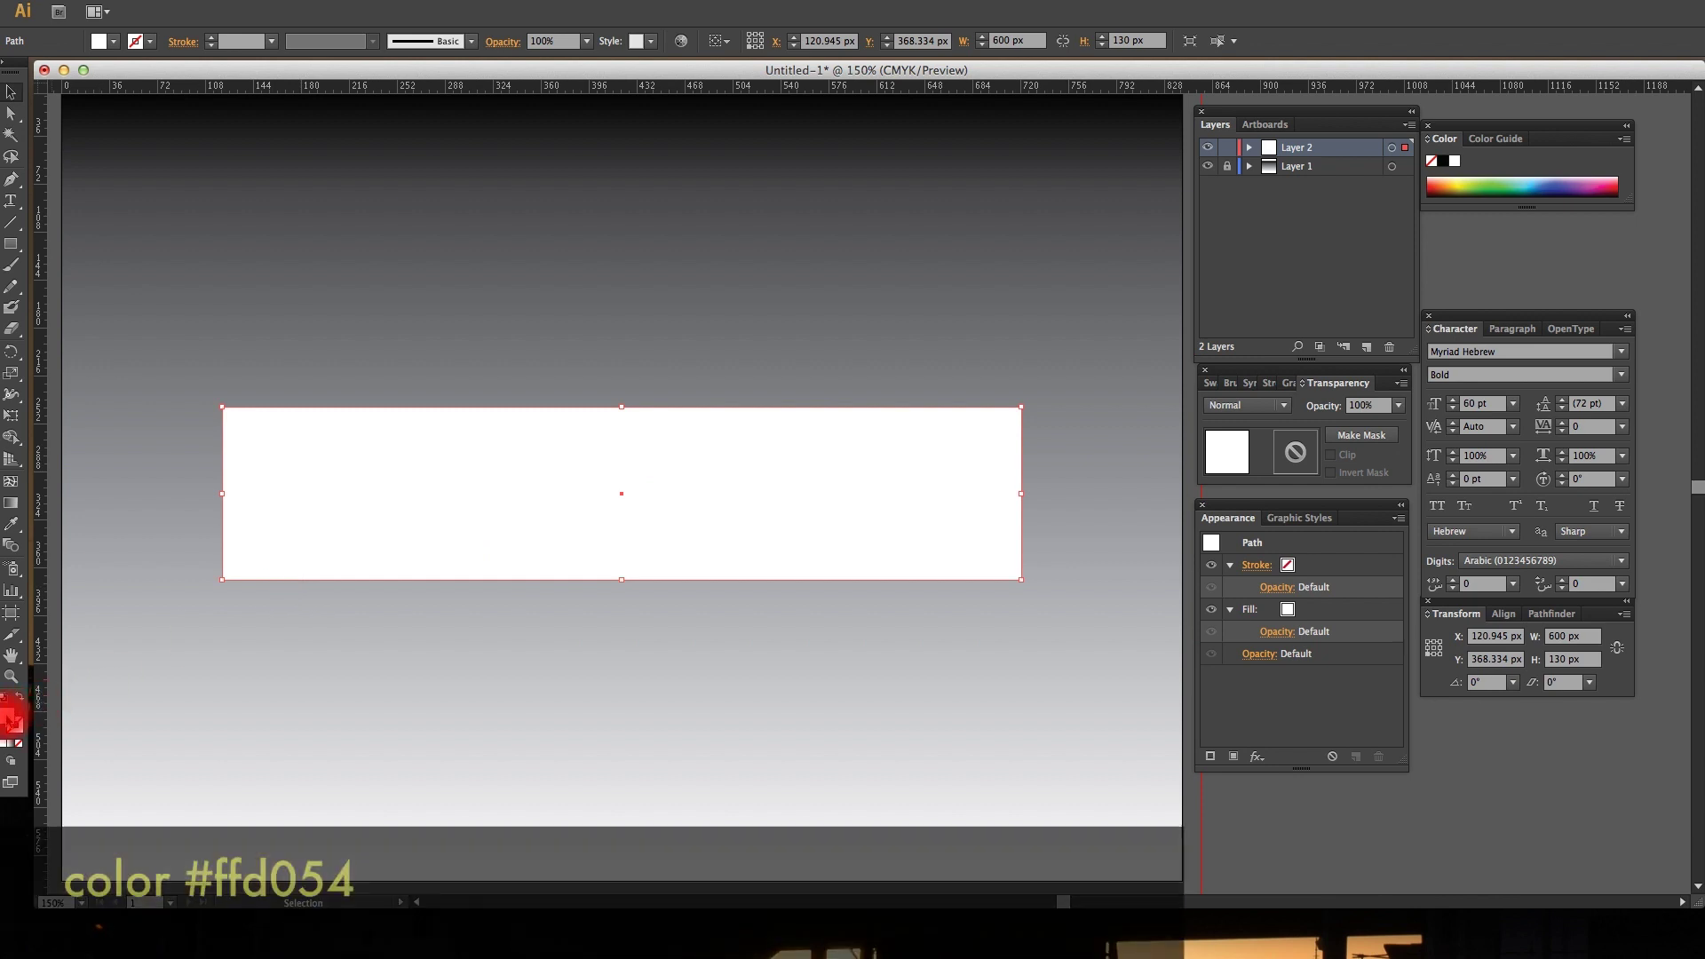
Step: Change the rectangle's fill from white to yellow hex ffd054 in the Color Picker
double_click(11, 717)
click(1196, 680)
text(ffd054)
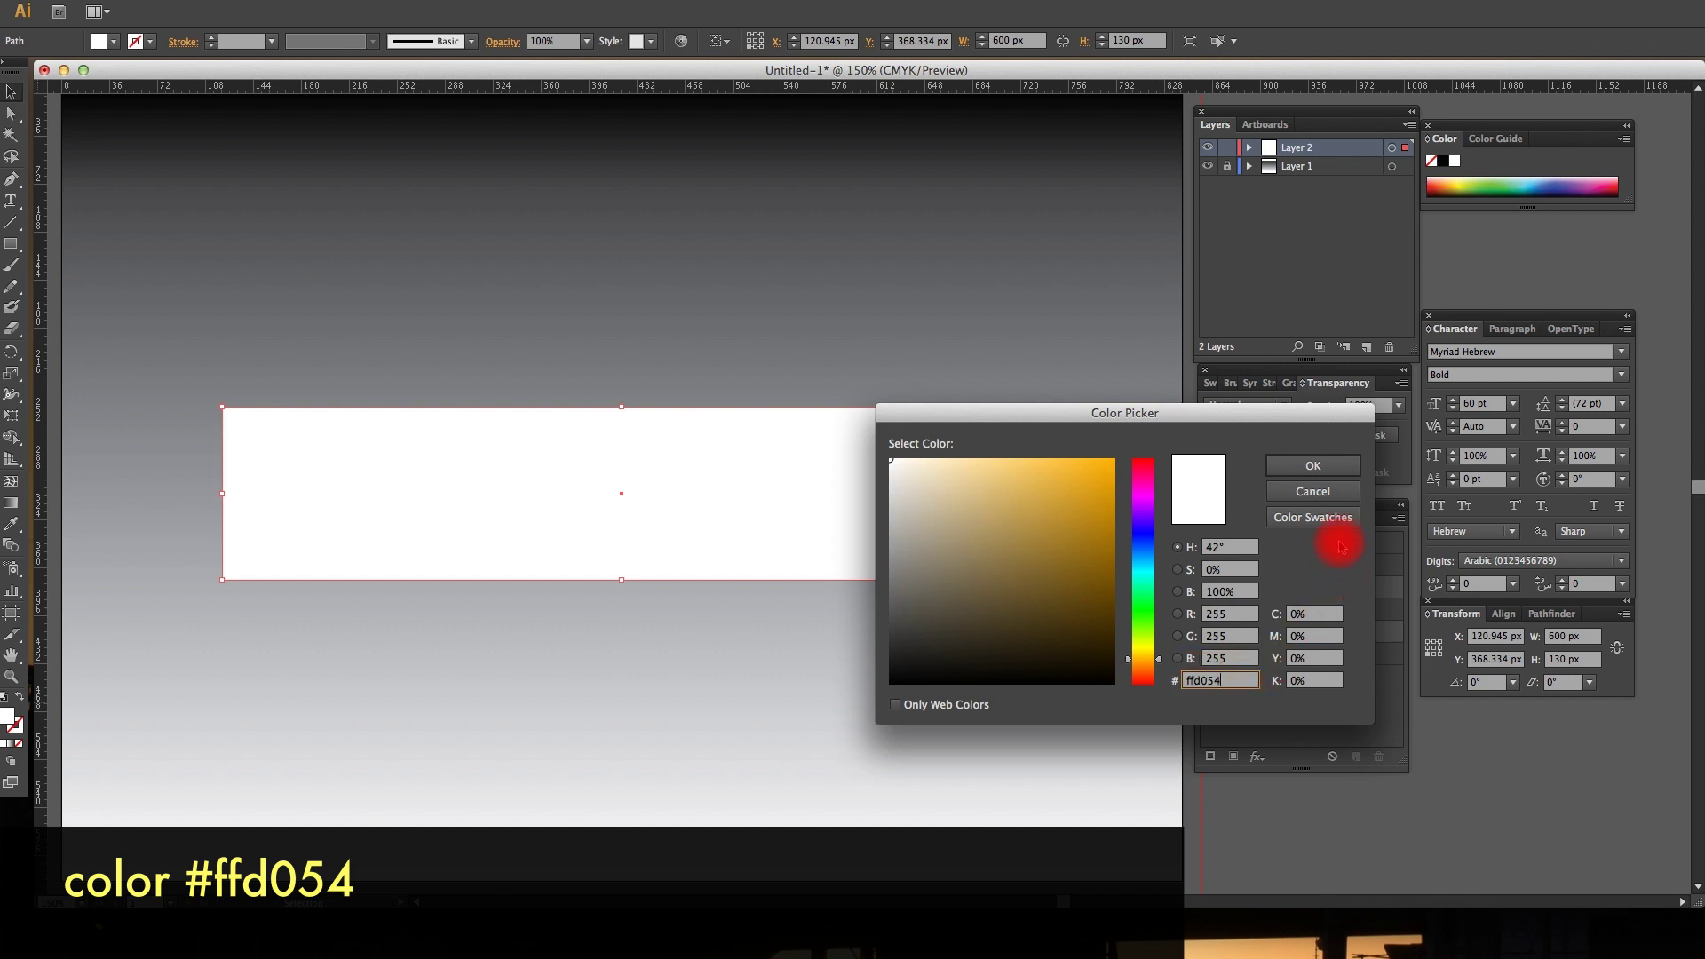
click(1312, 466)
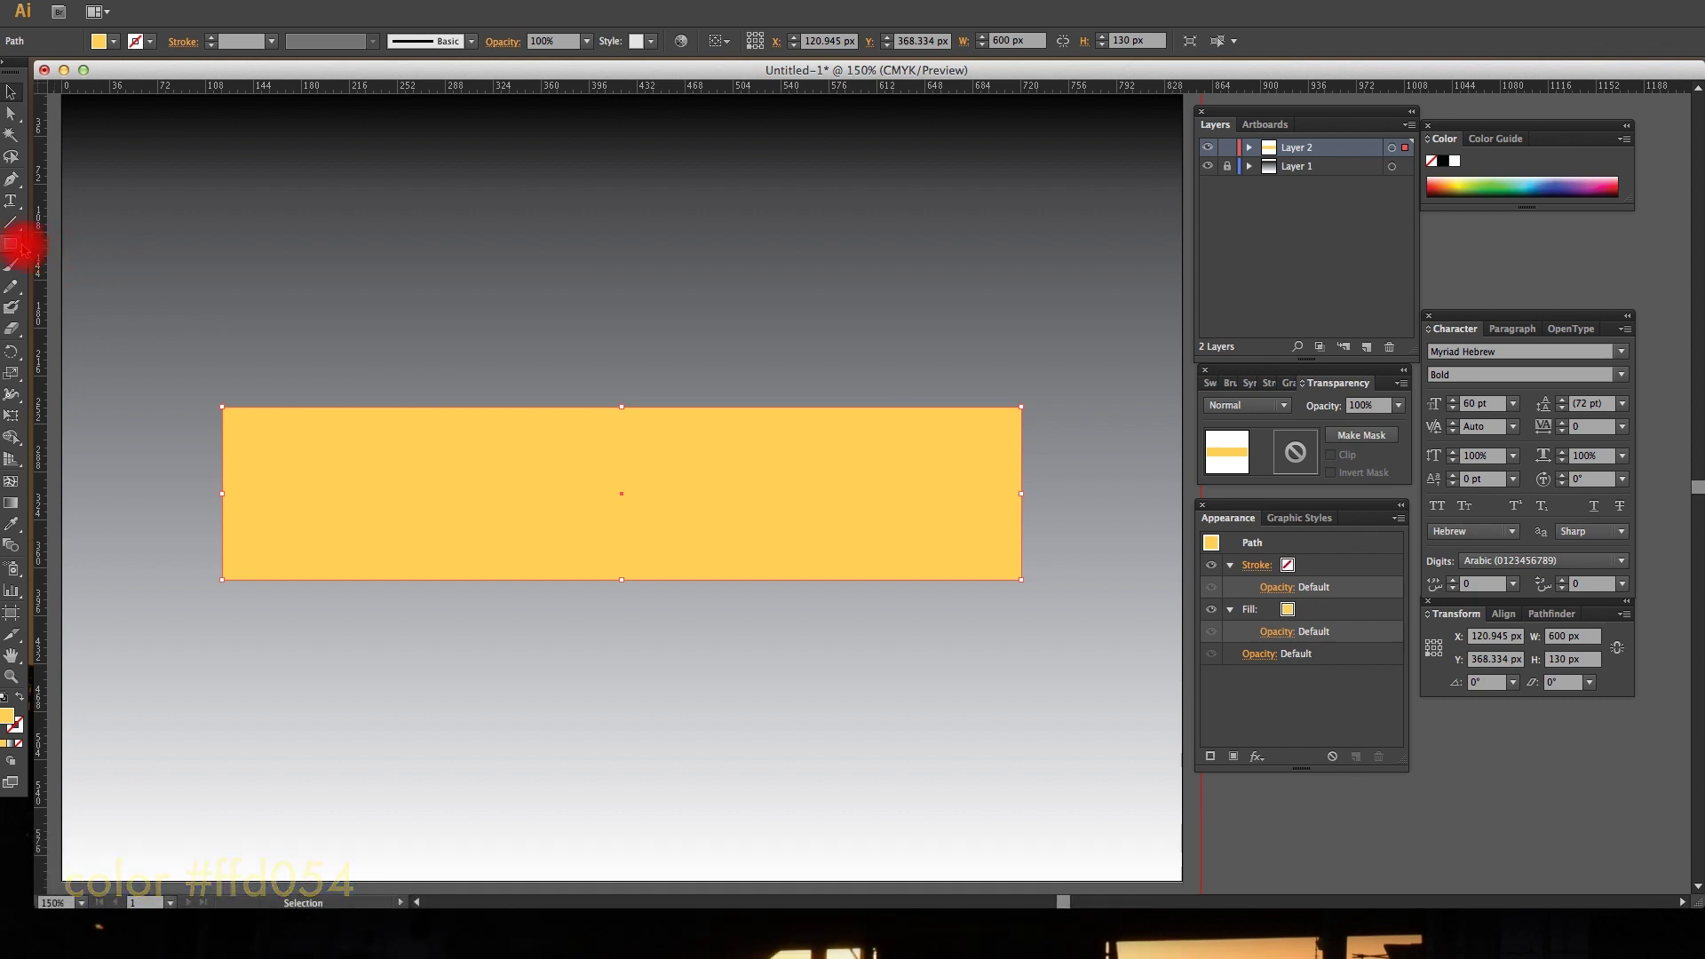
drag(16, 247, 71, 282)
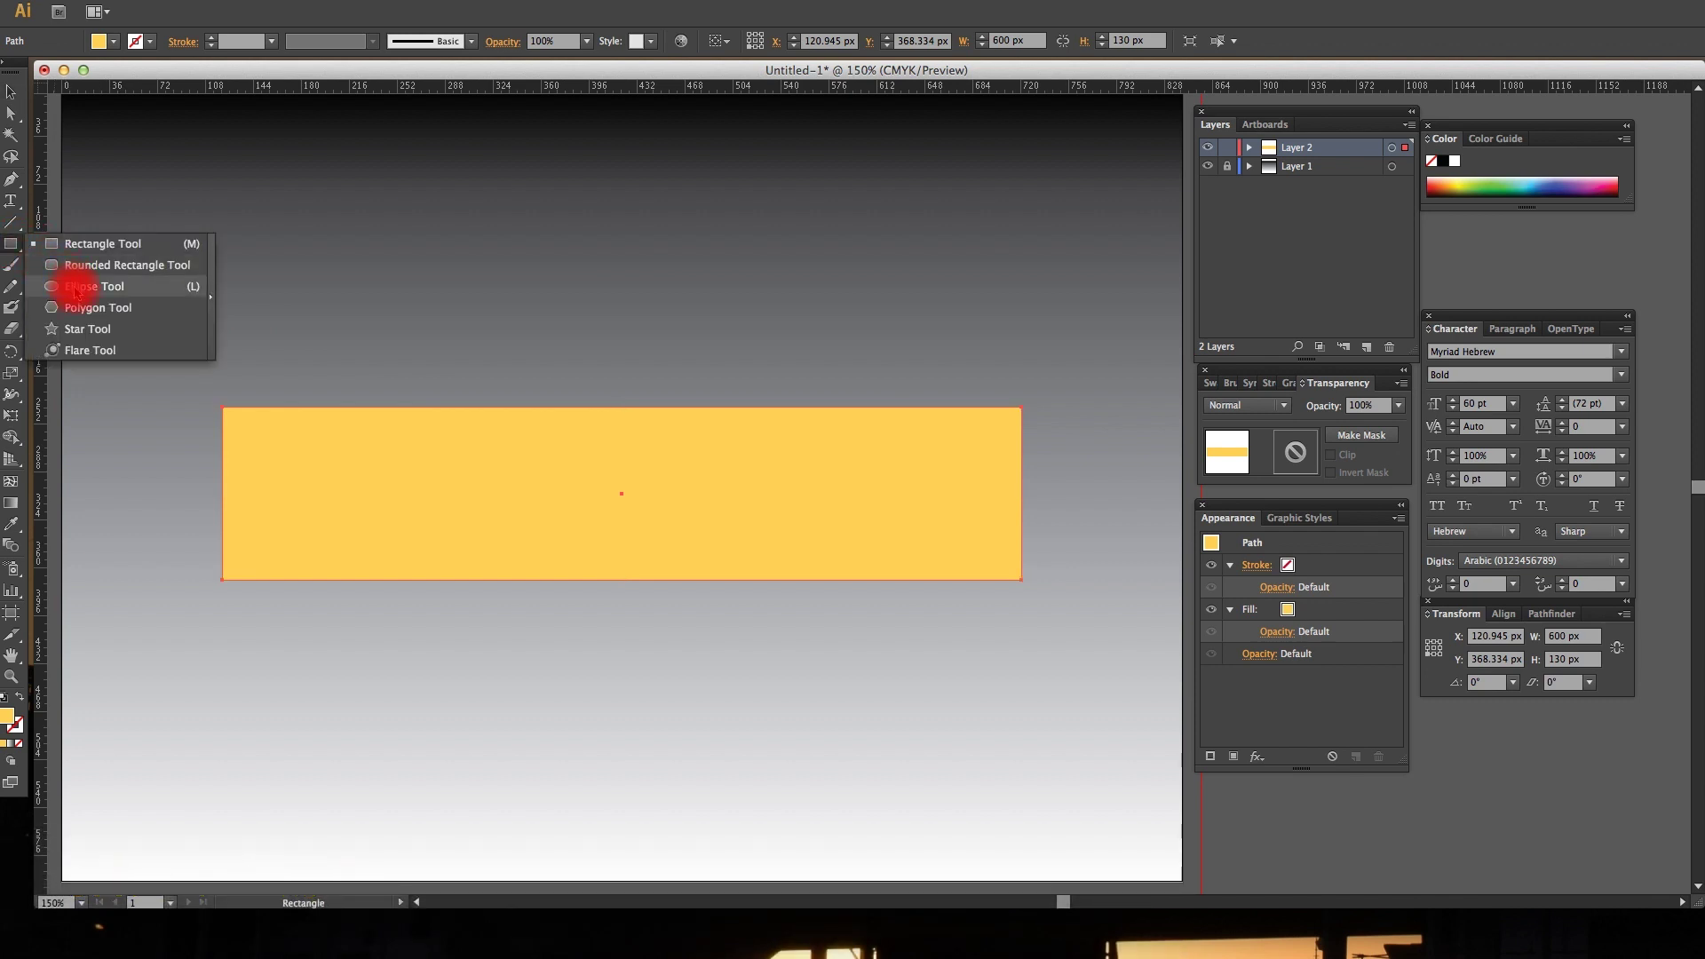
Step: Draw a roughly 119 px white circle inside the rectangle and align both shapes centred
click(317, 312)
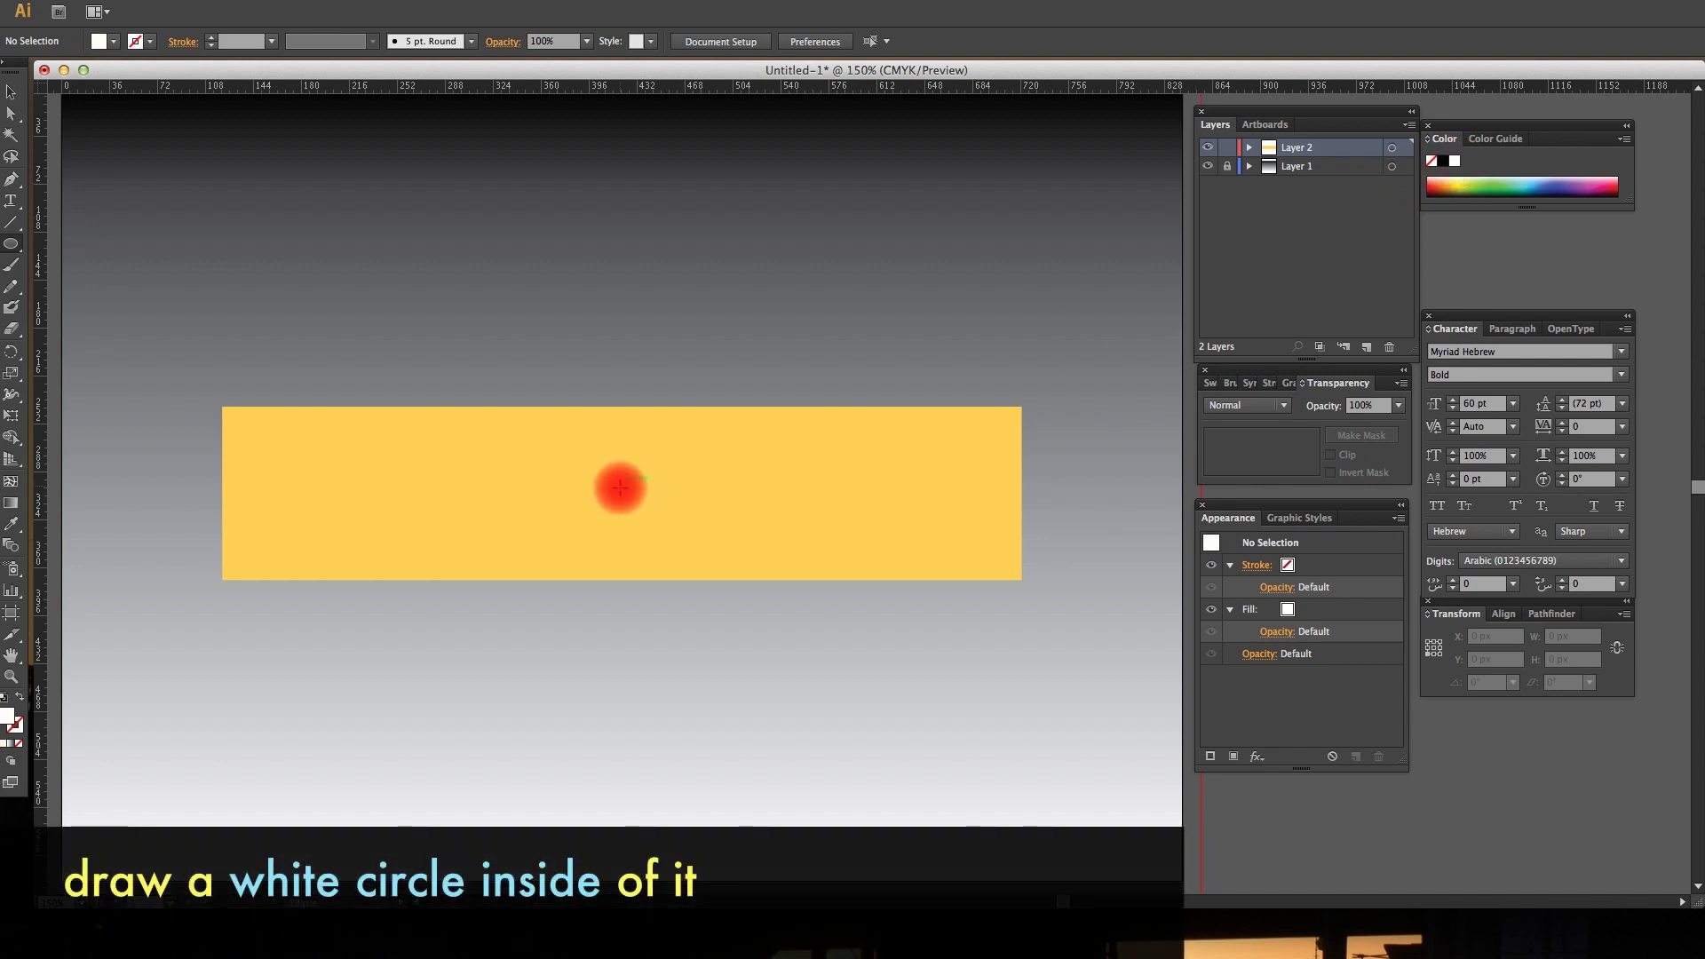
drag(619, 488, 701, 551)
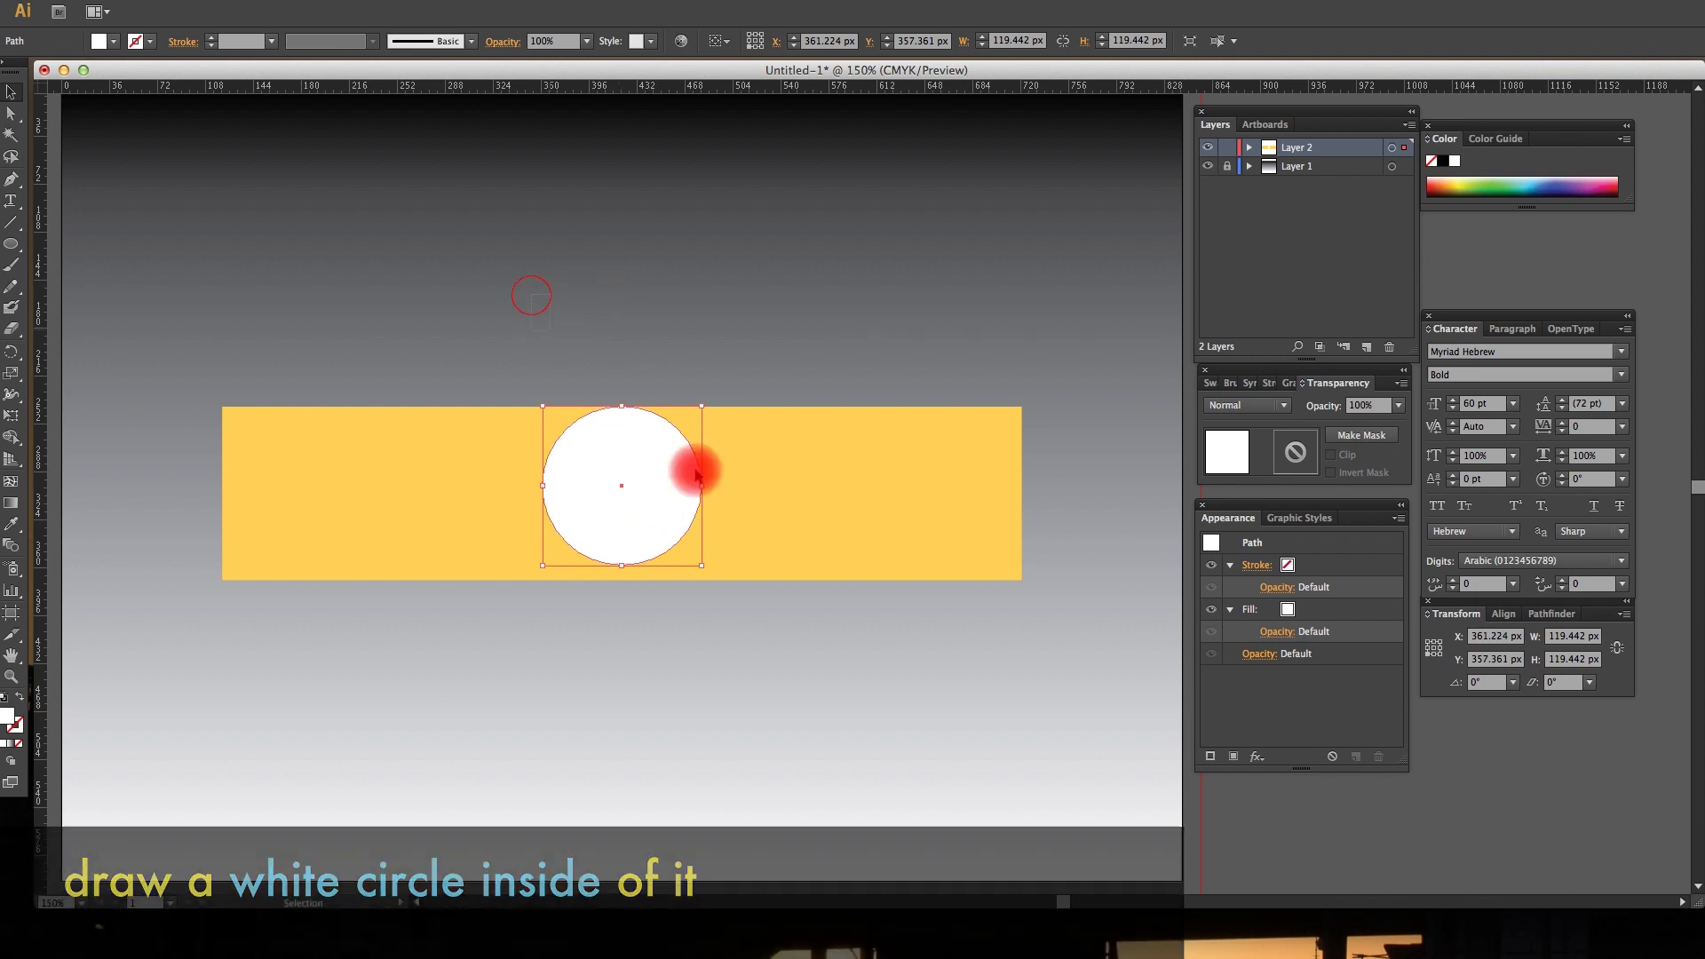
drag(613, 388, 724, 506)
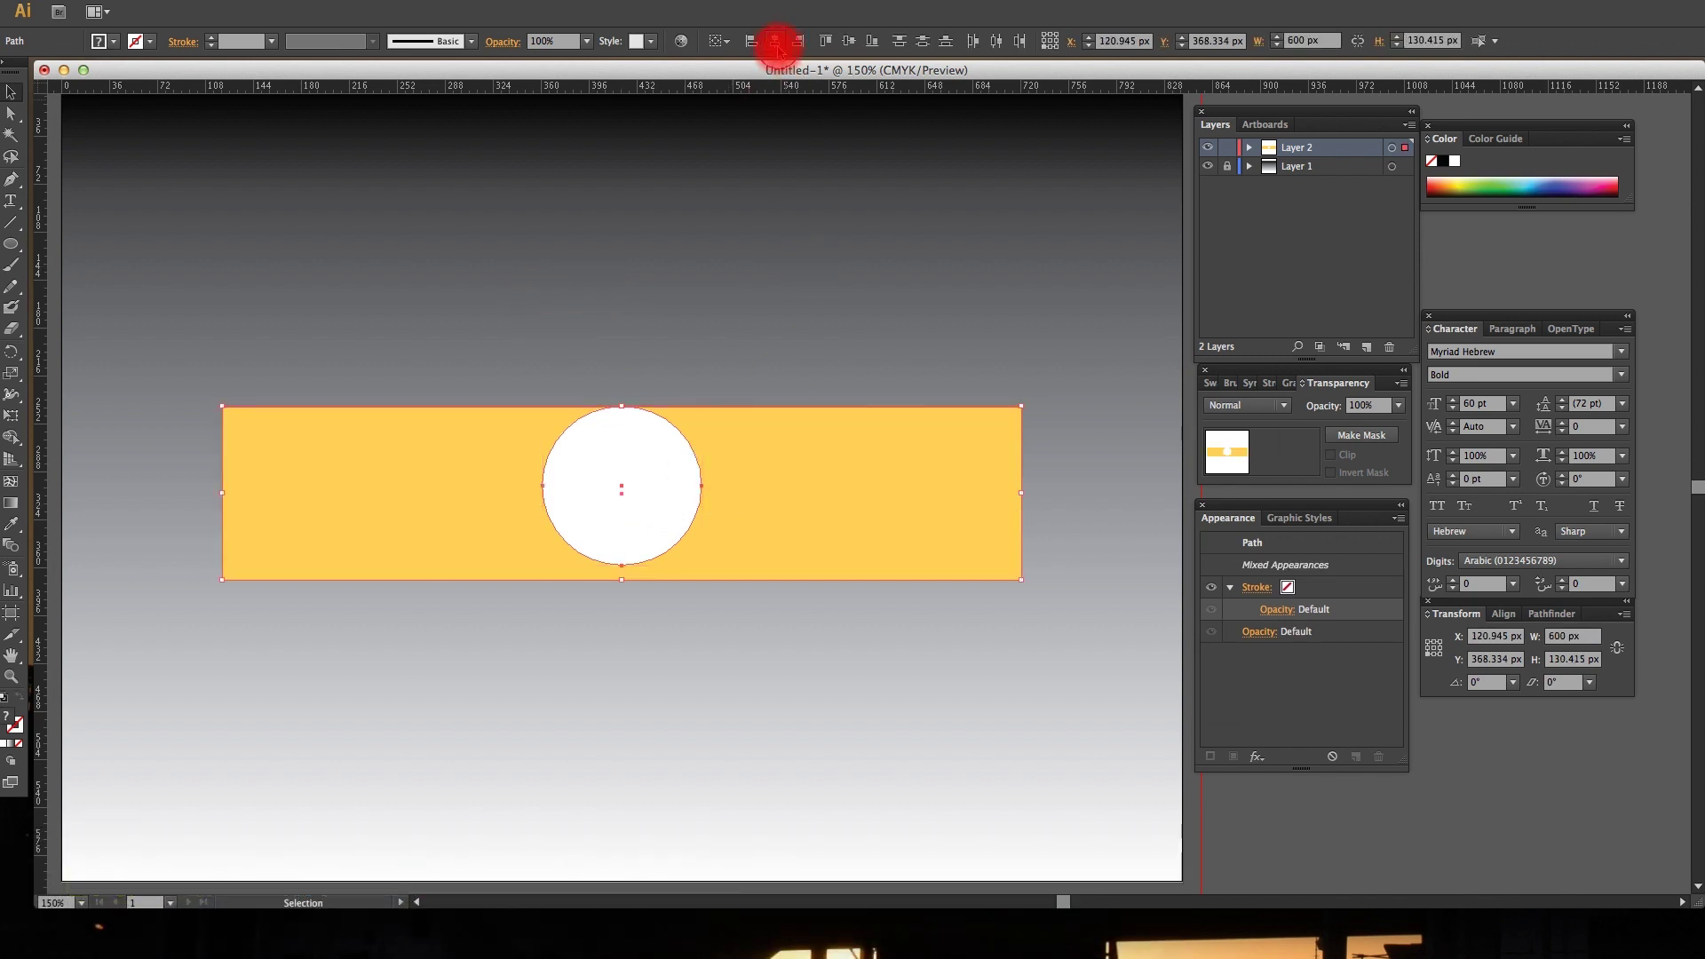
click(849, 42)
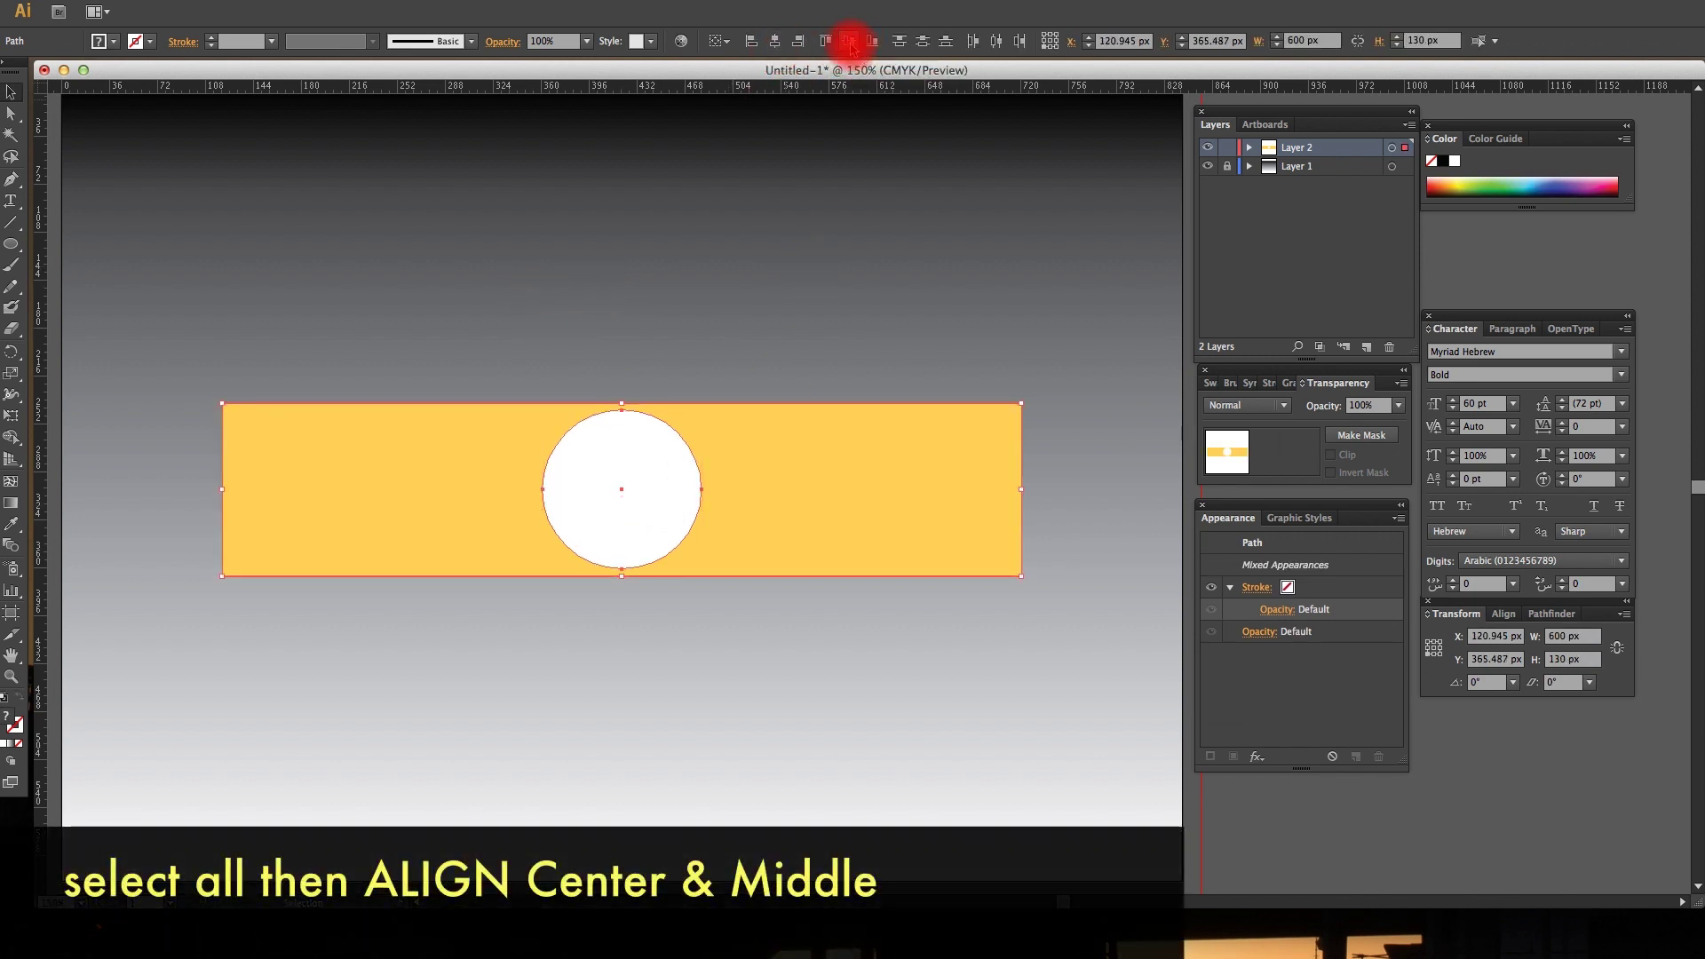
click(710, 266)
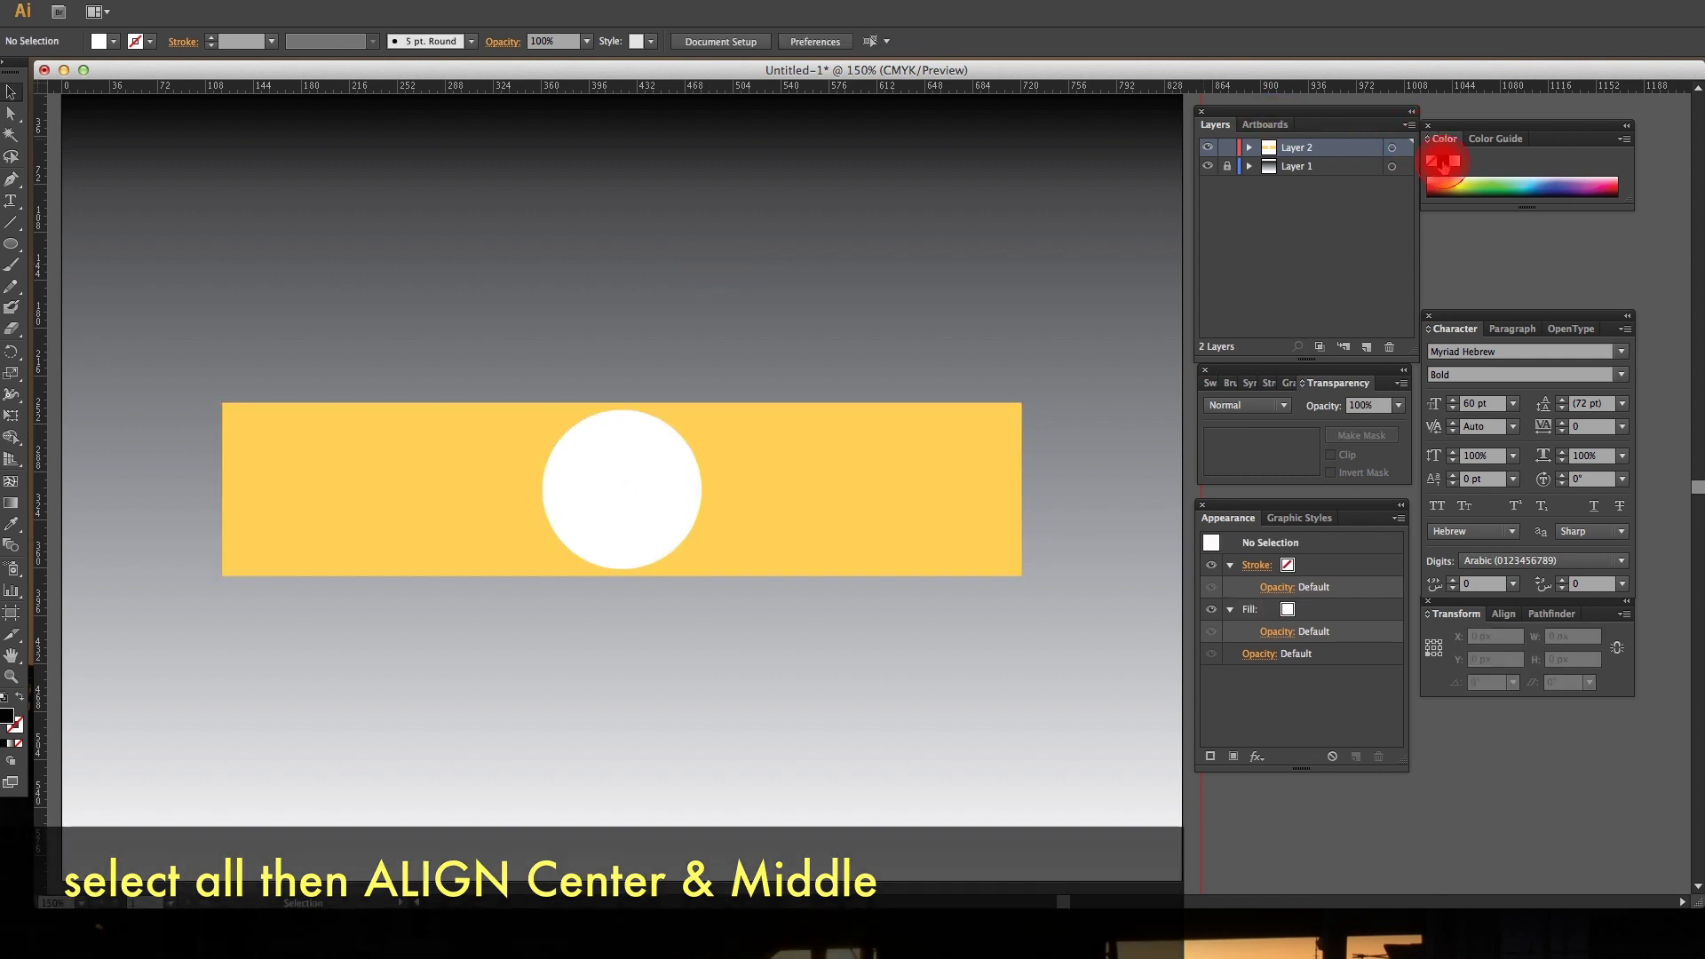
Step: Add a text object containing 9 and set its leading to 6 pt
key(t)
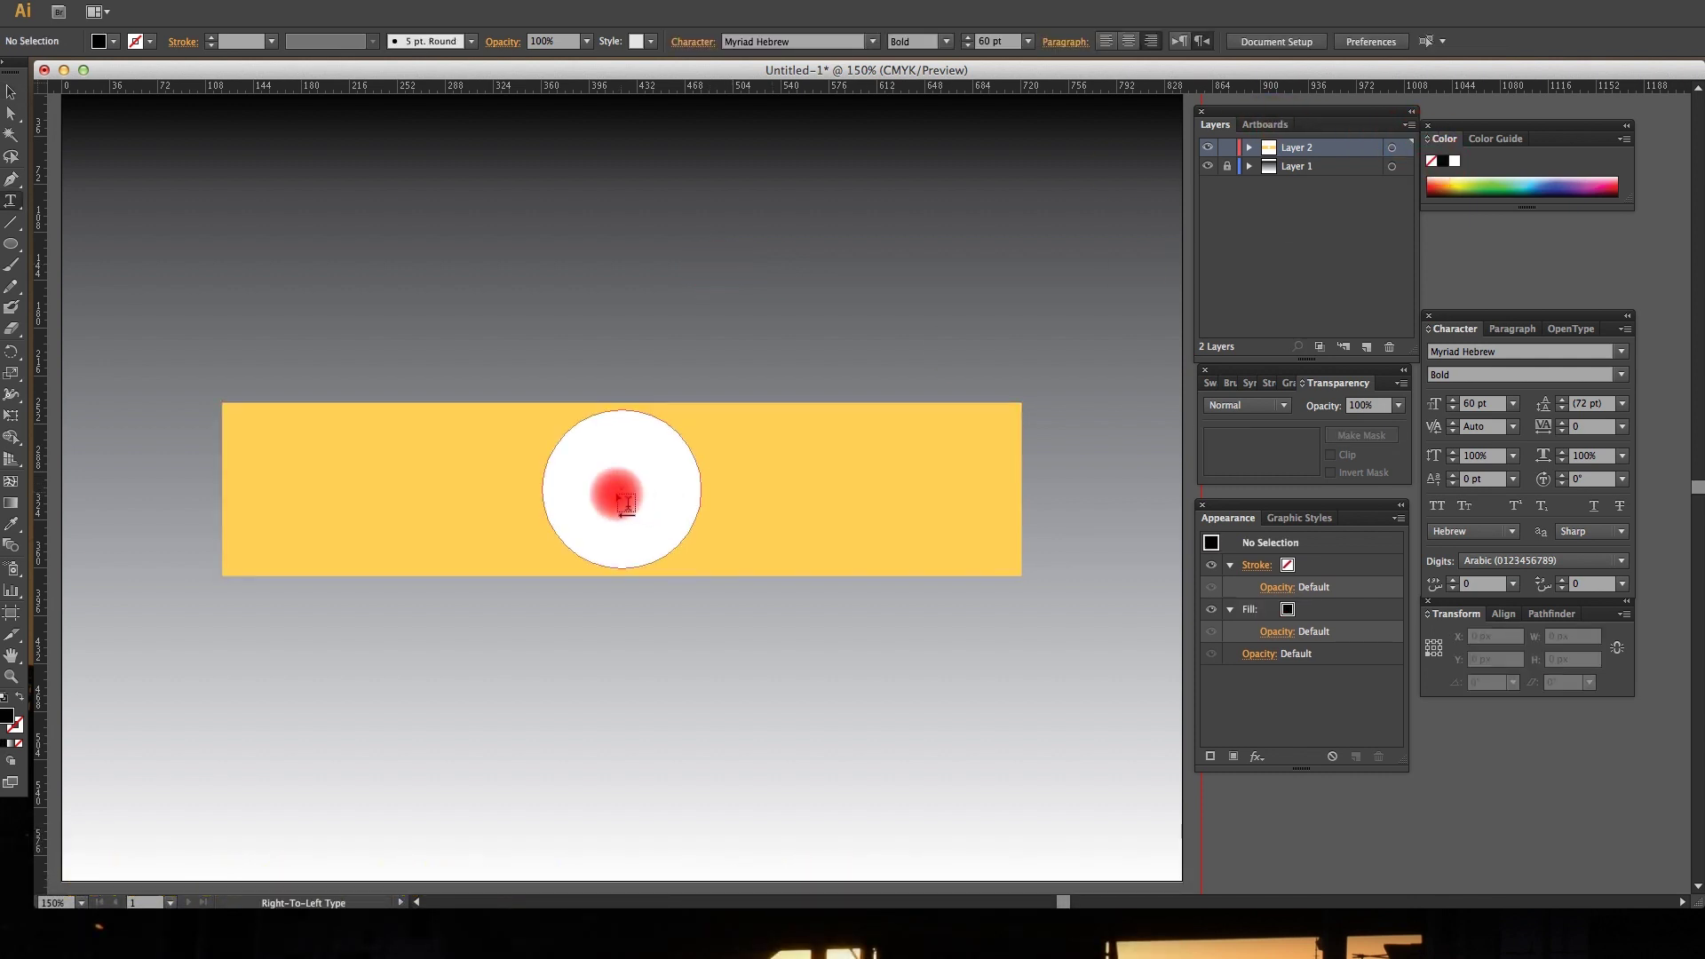
click(620, 354)
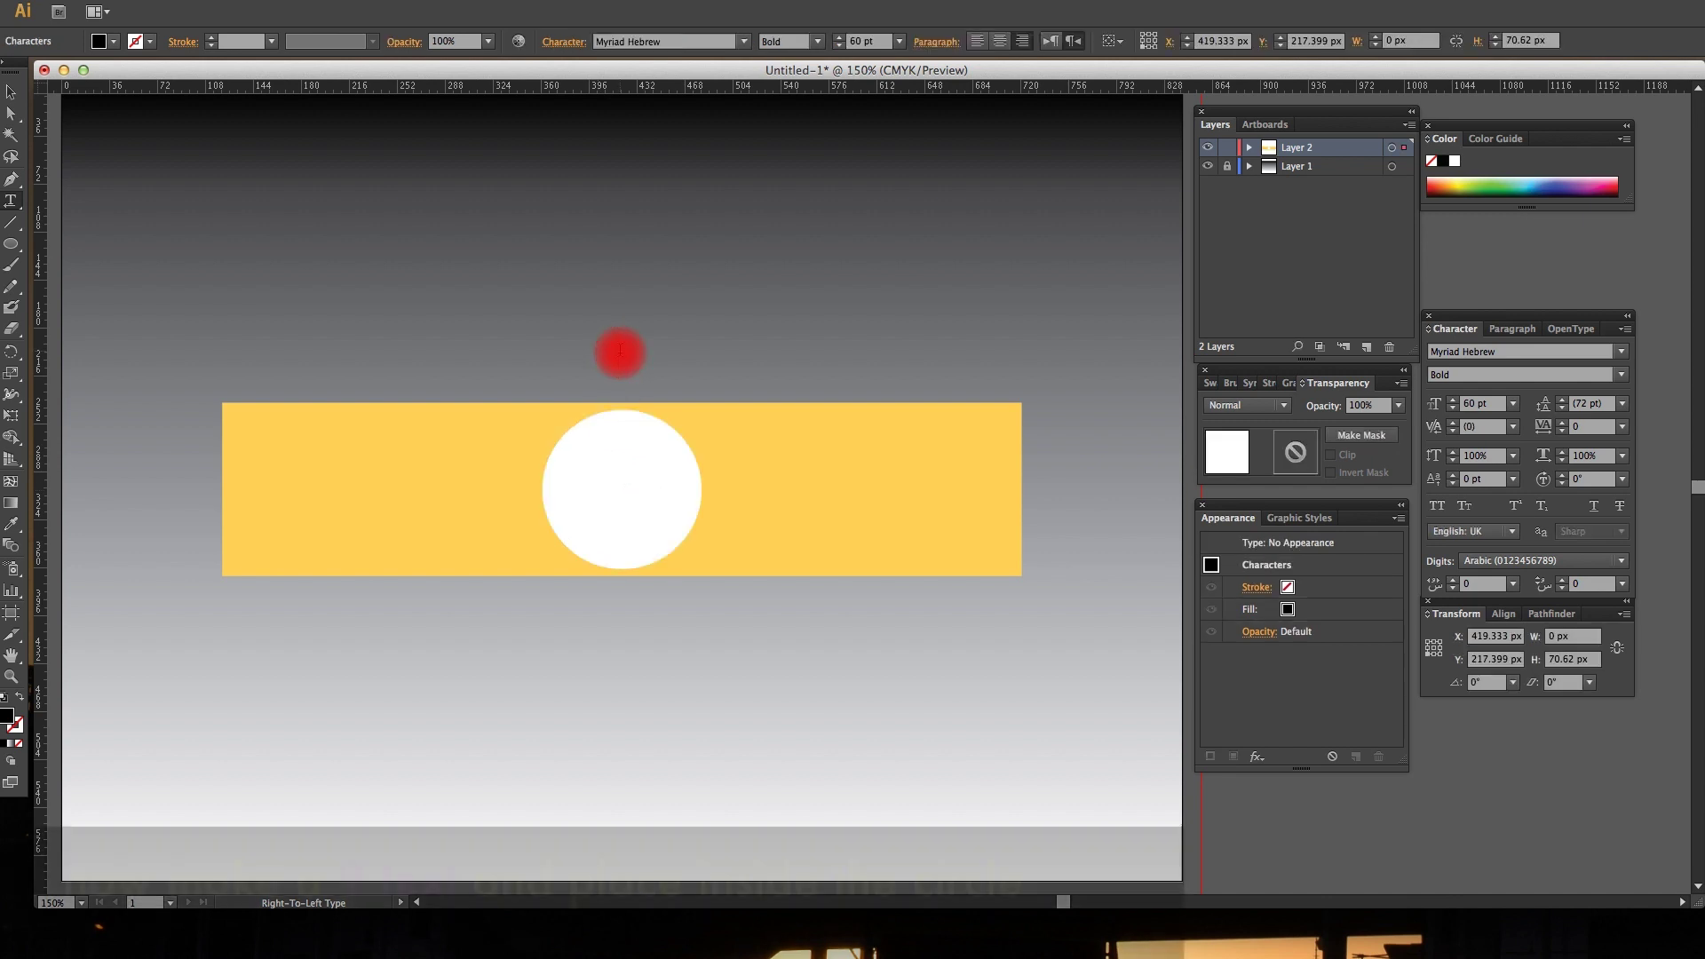
text(9)
click(13, 91)
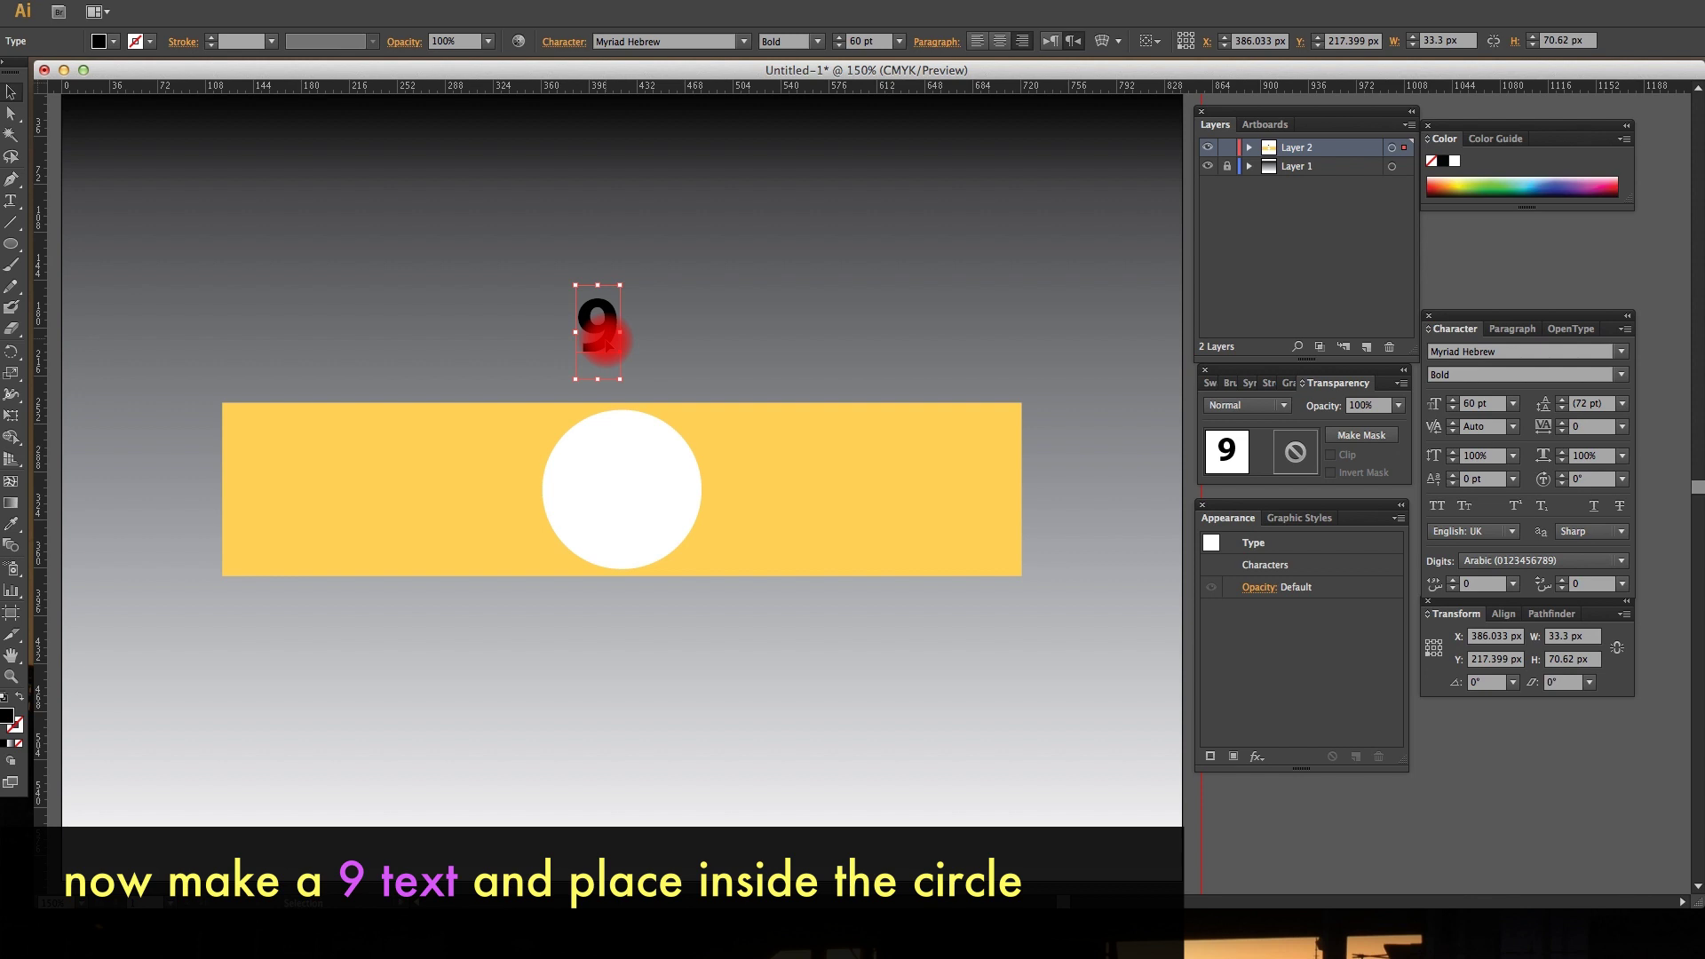
click(1622, 405)
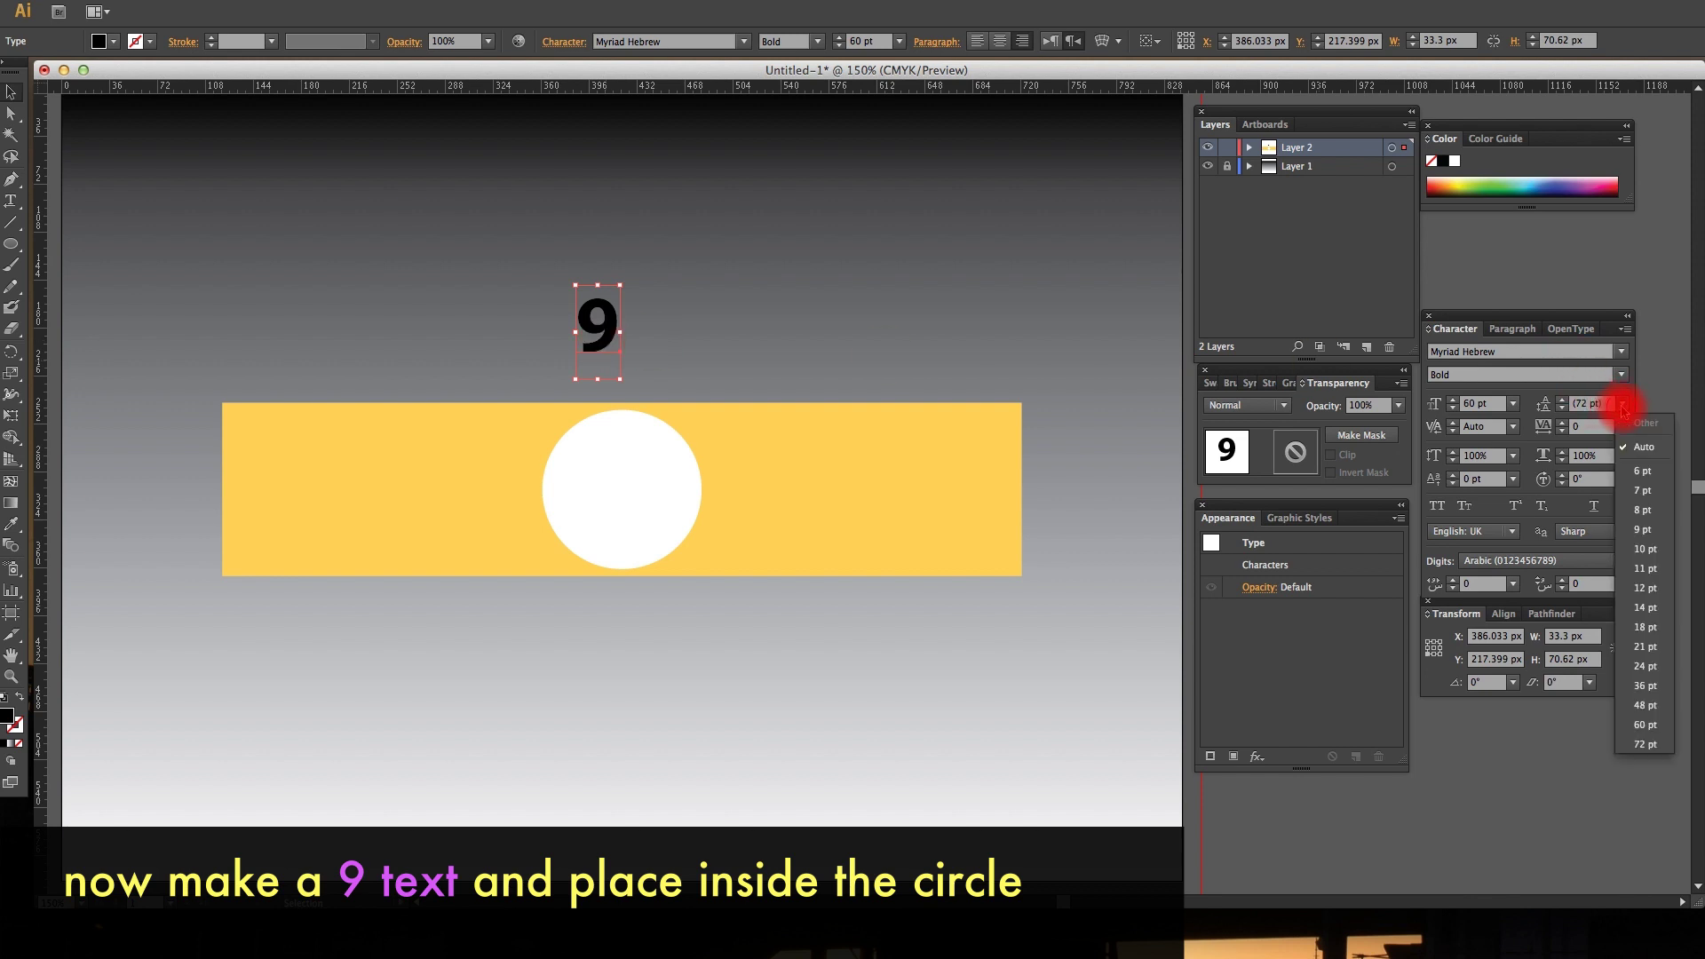
click(1644, 471)
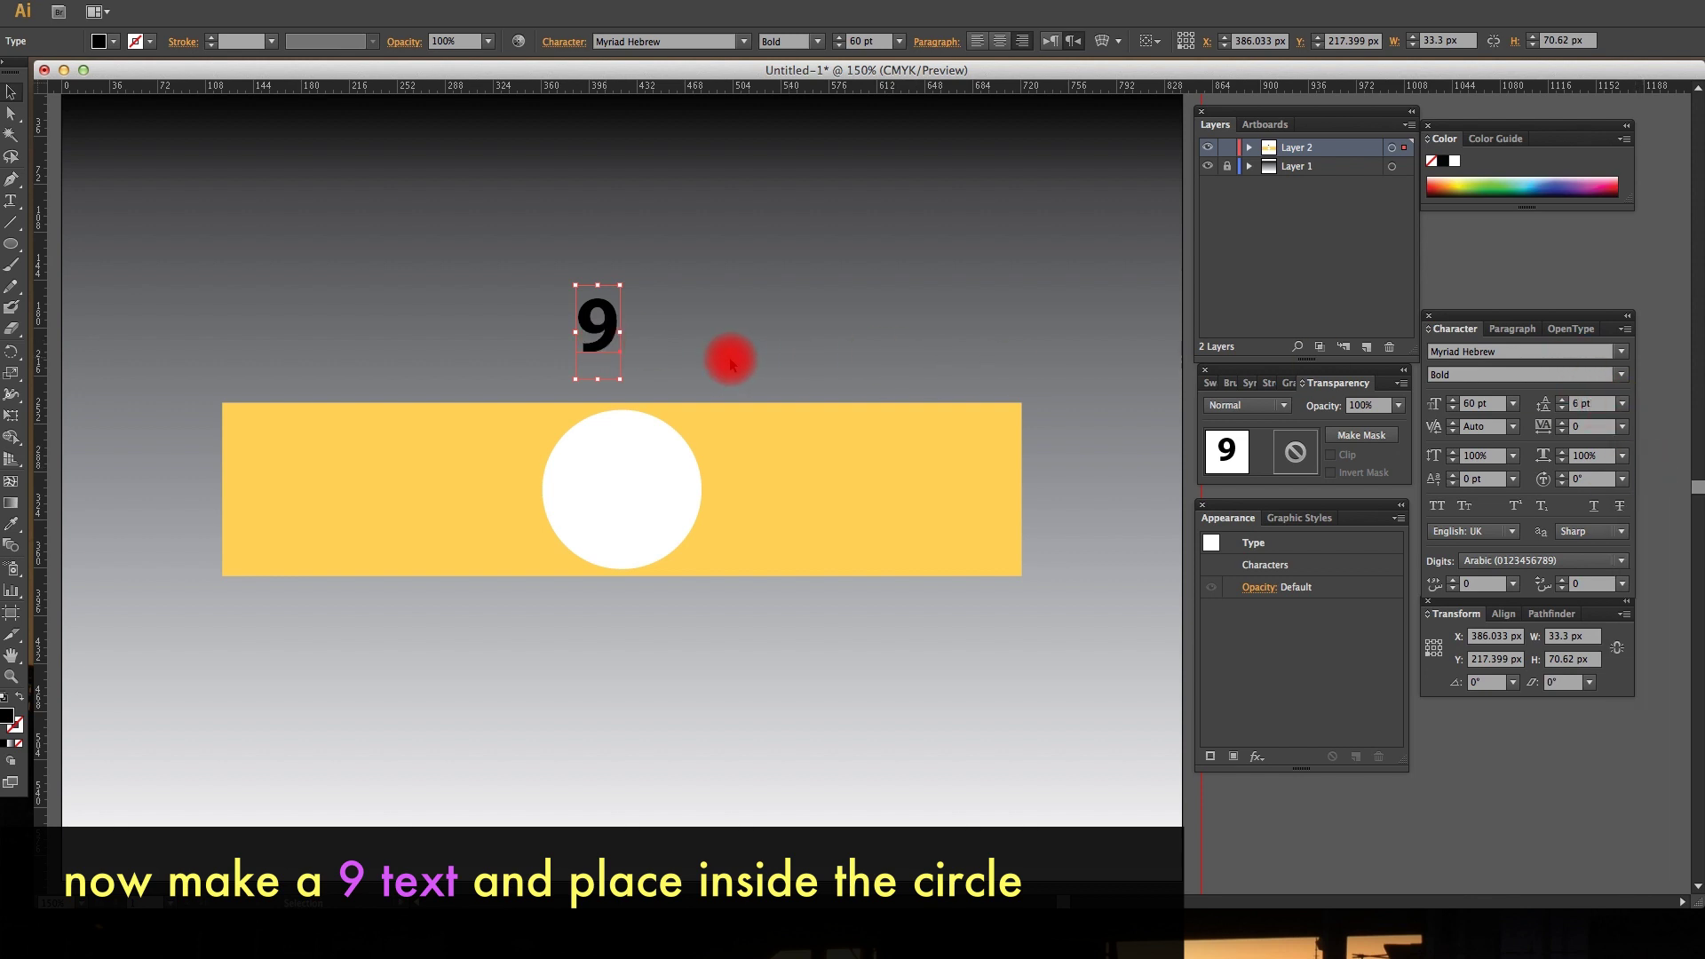
Step: Move the 9 into the white circle and convert it to outlines
drag(600, 331, 623, 477)
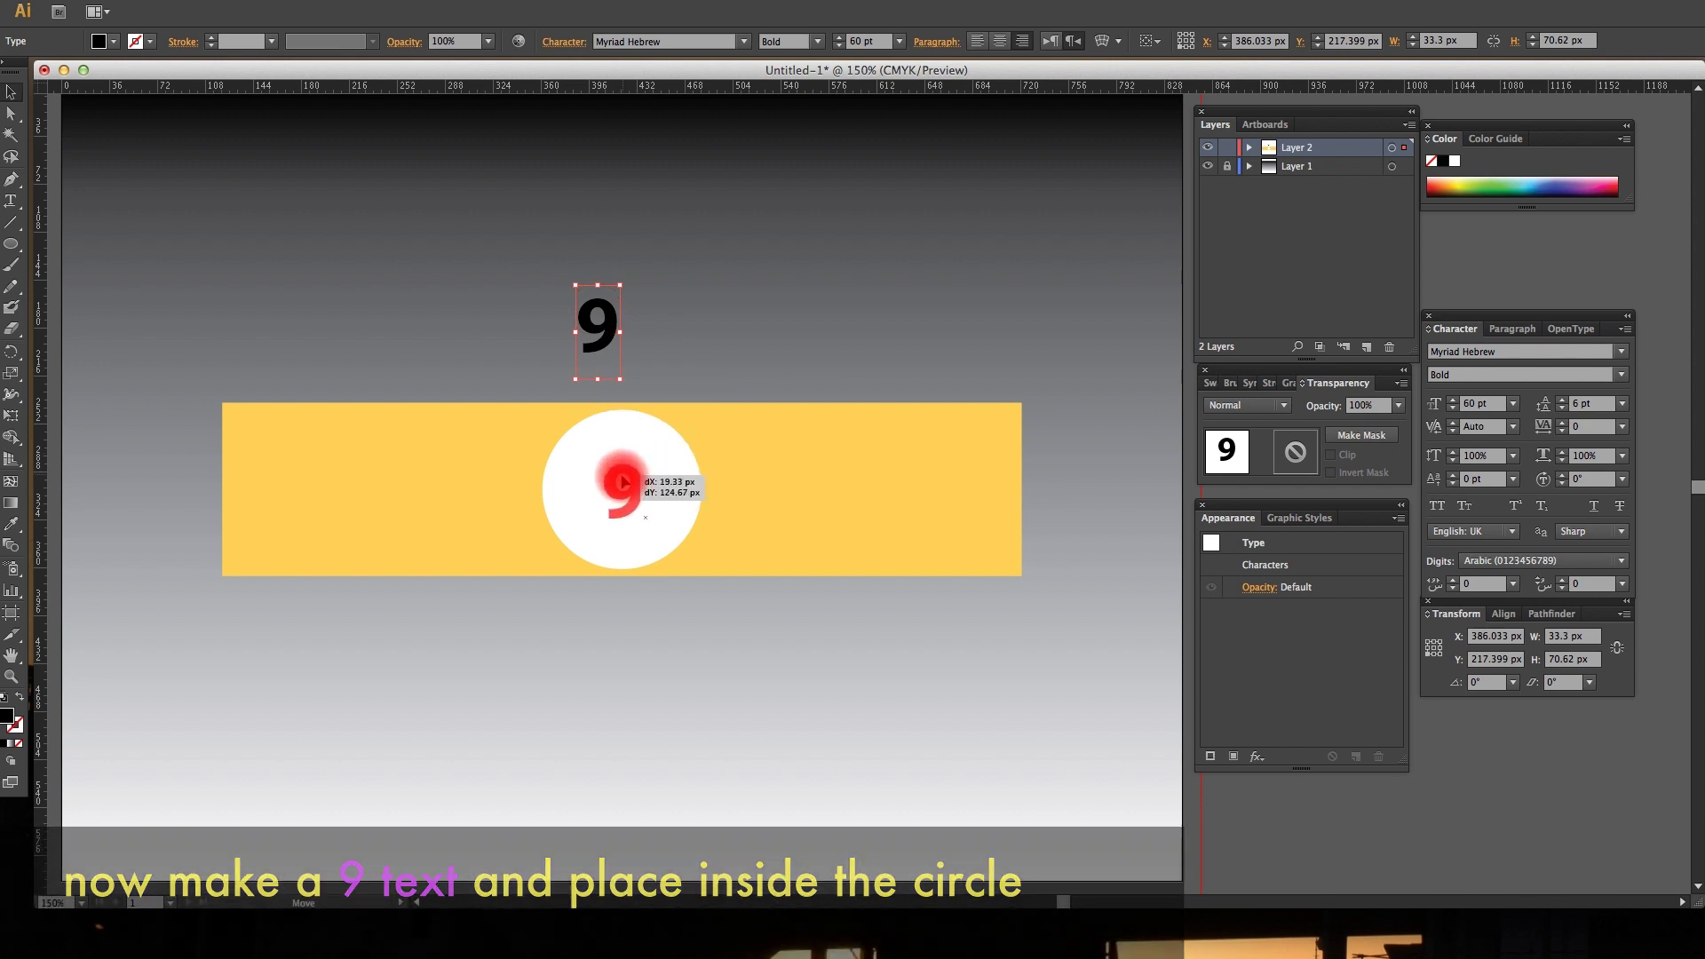
drag(624, 477, 687, 419)
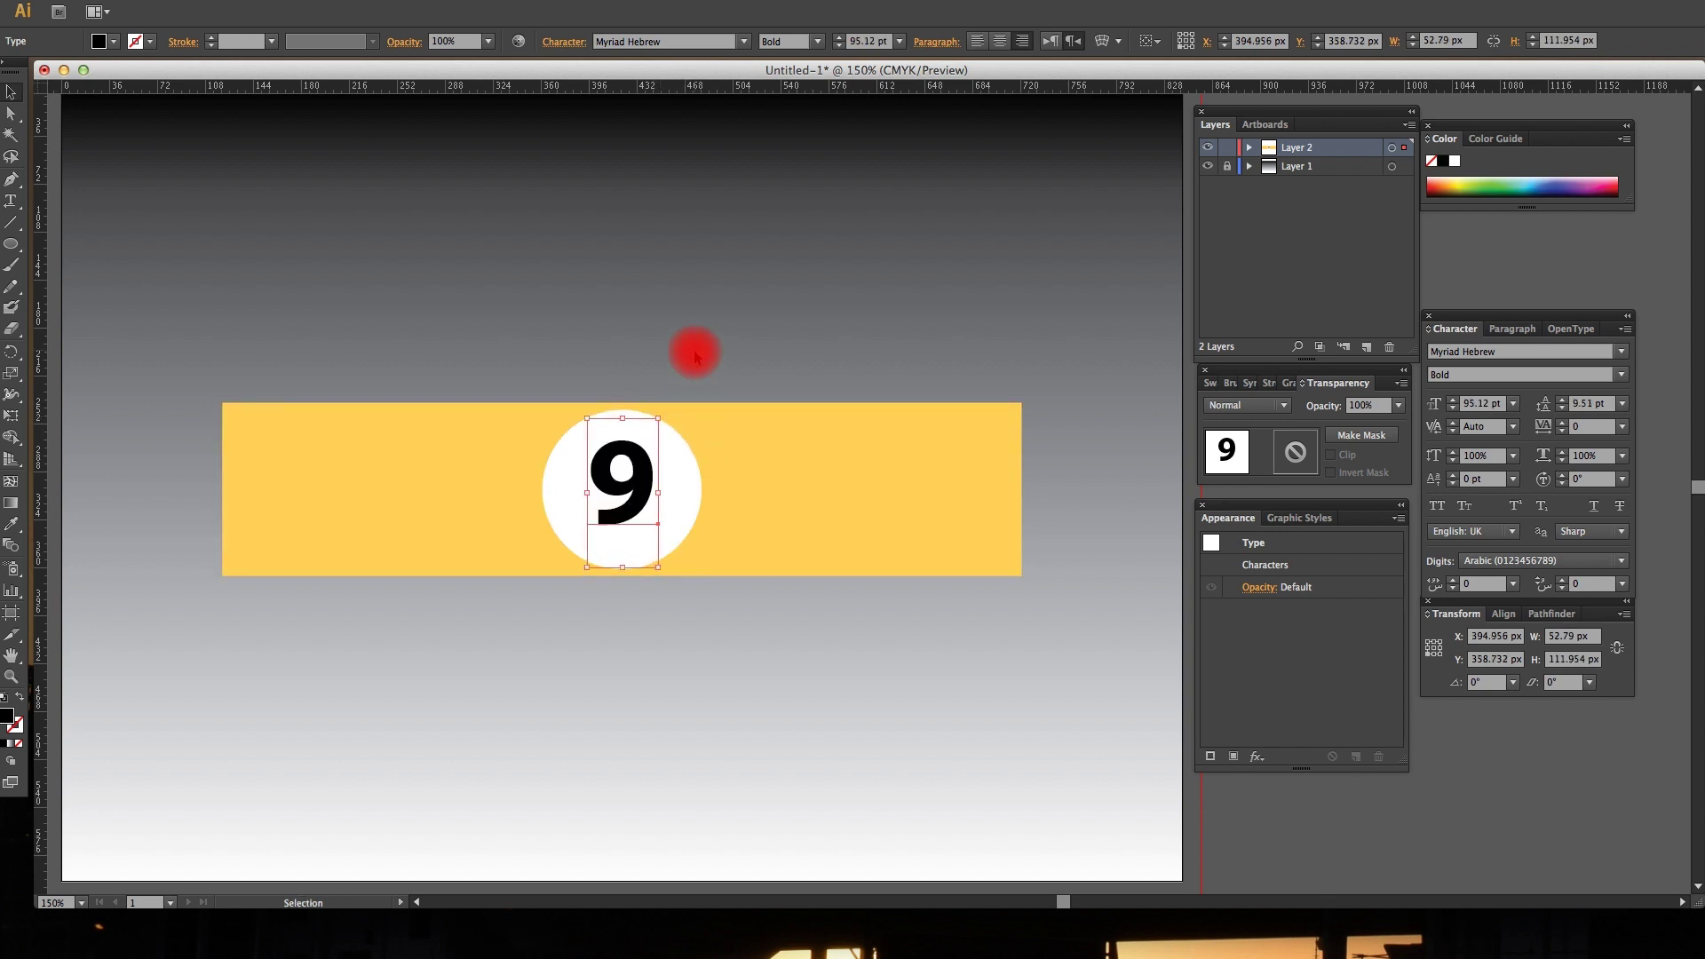
right_click(634, 457)
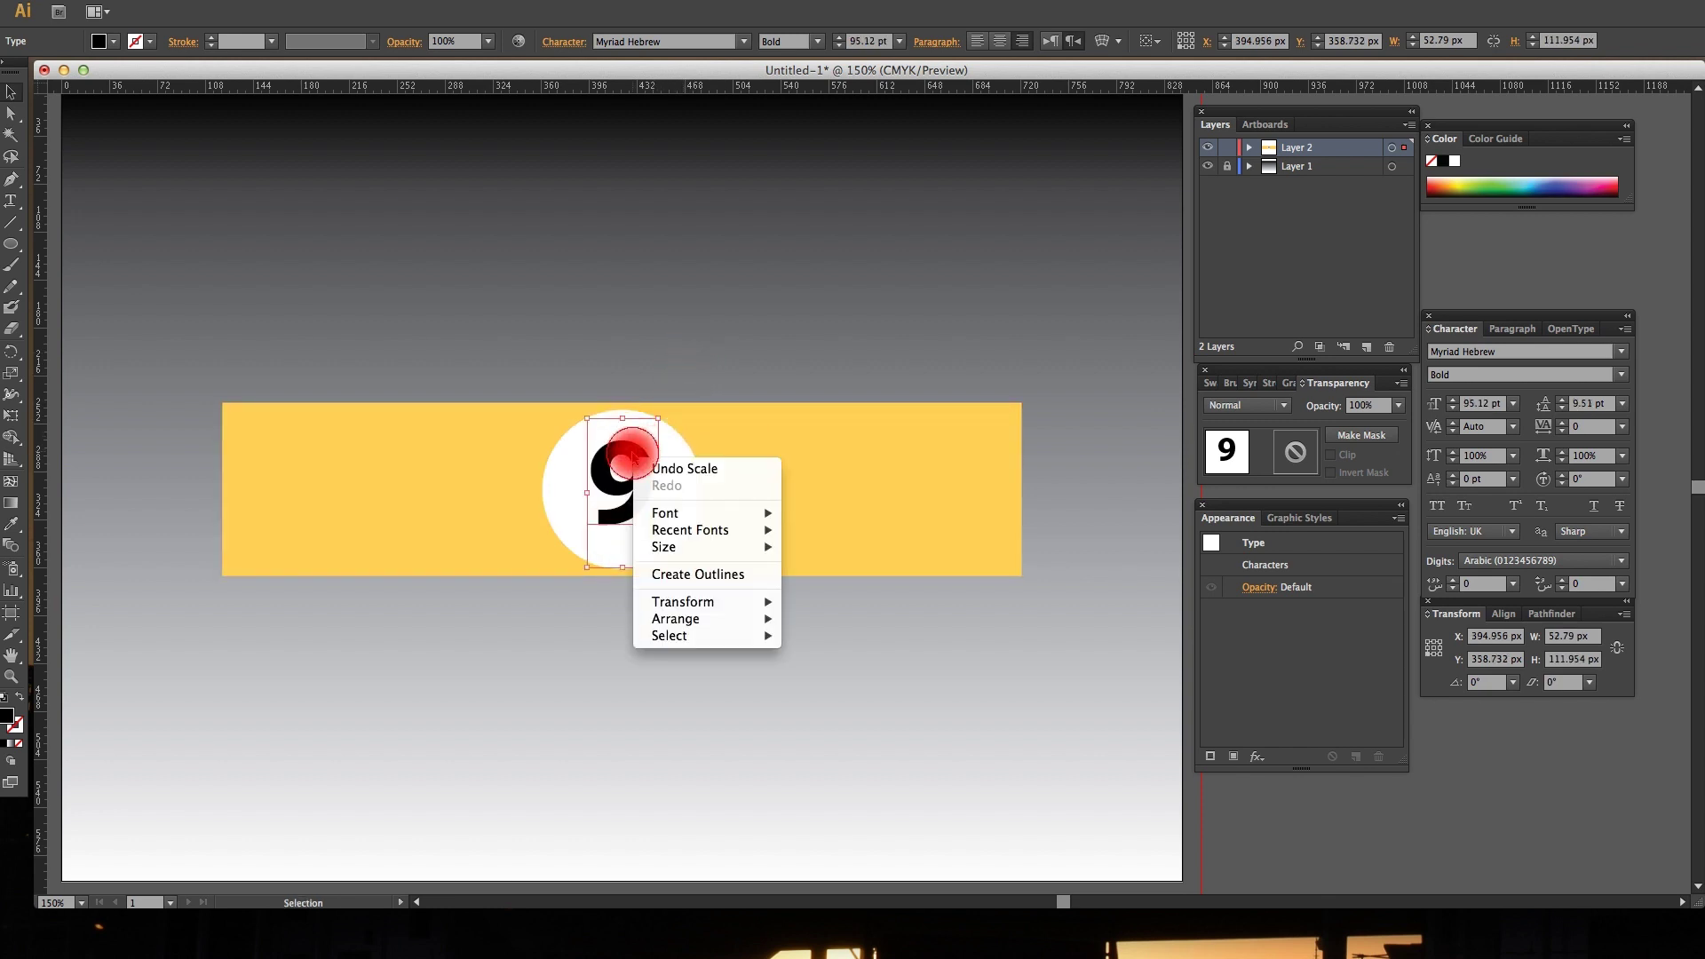
click(677, 573)
click(602, 331)
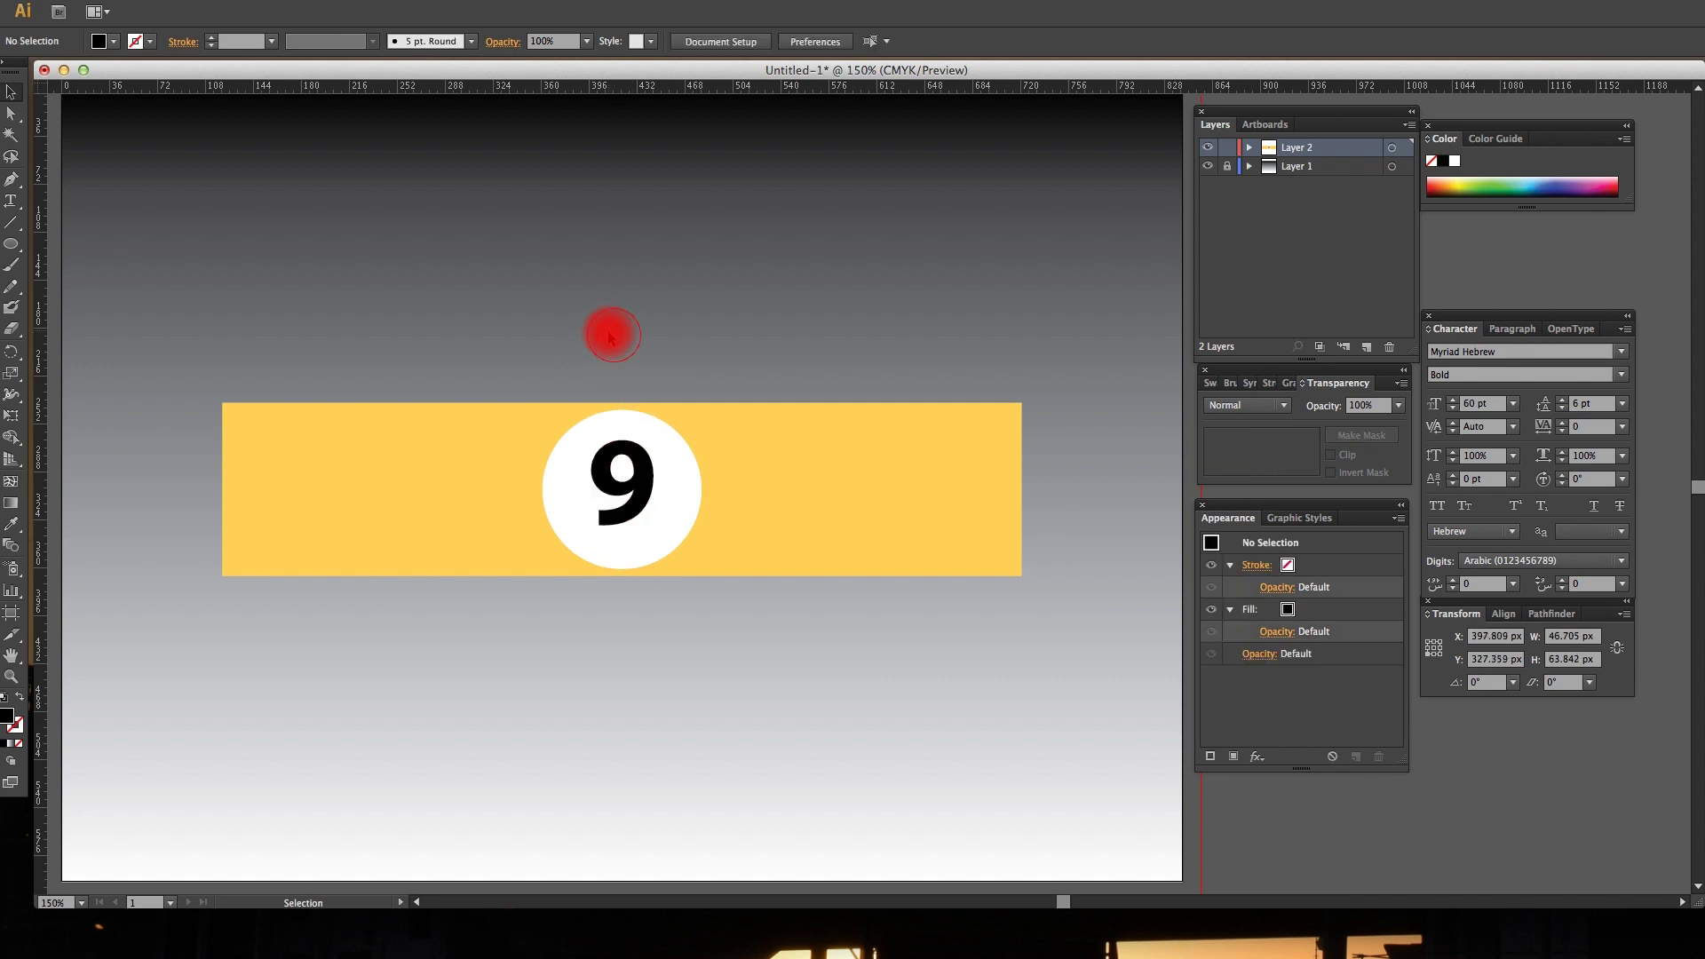
key(ctrl+a)
Step: Centre all the badge objects on each other horizontally and vertically
click(776, 42)
click(855, 44)
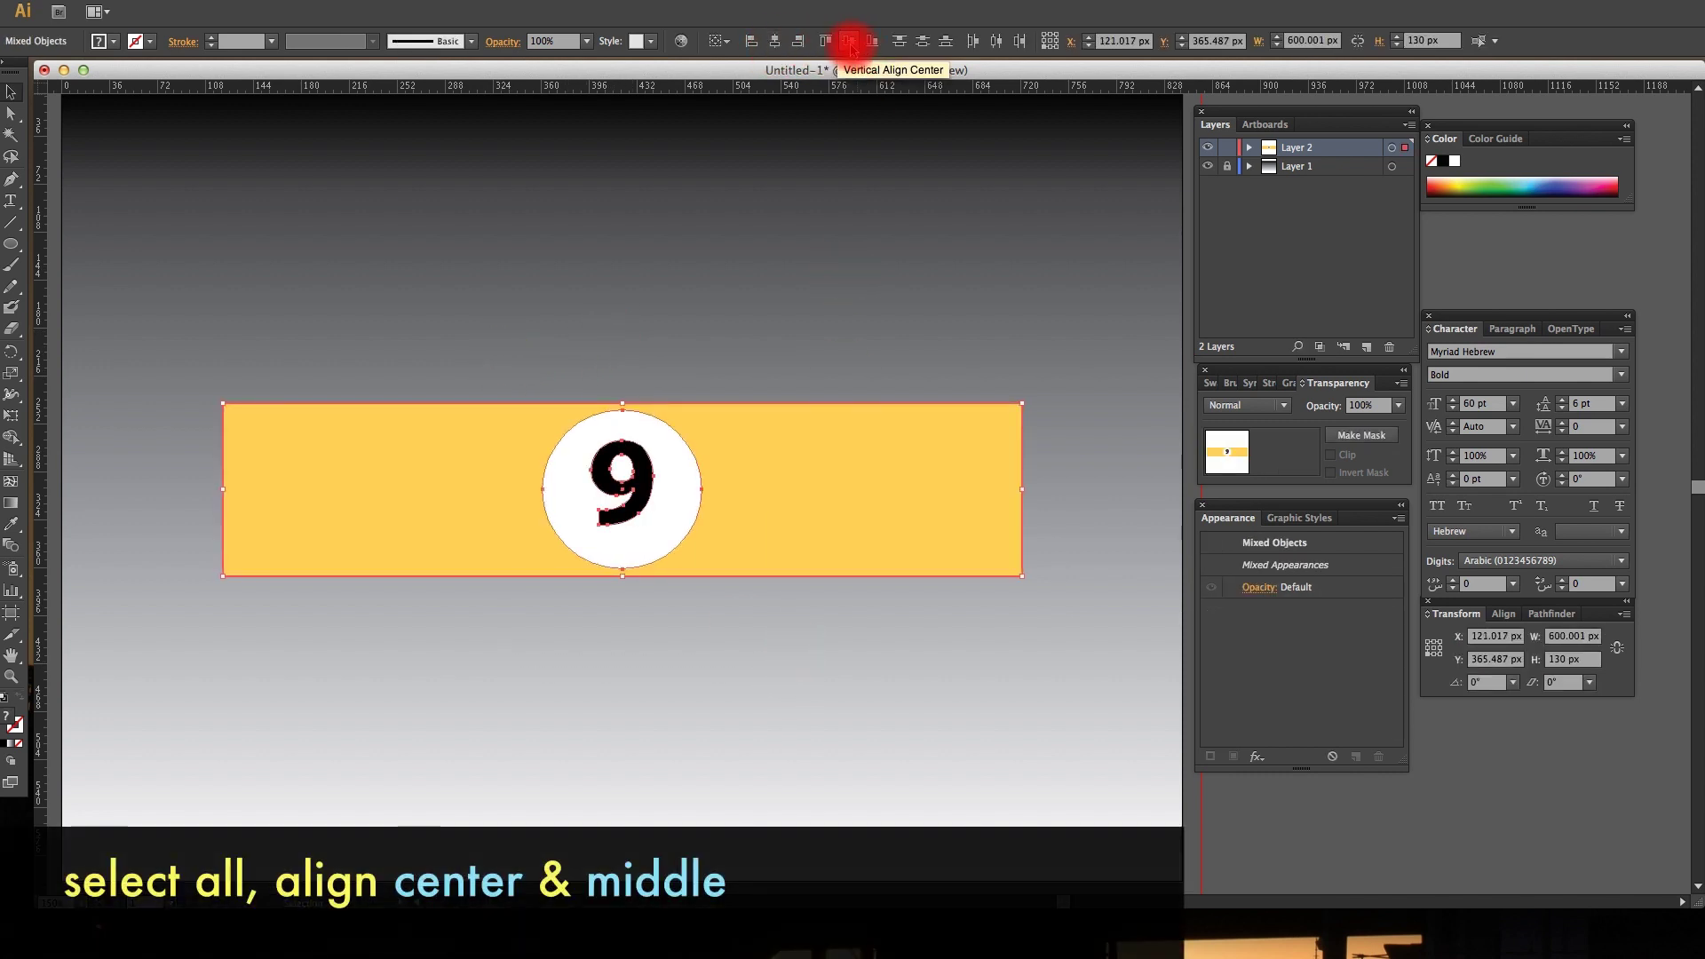
click(850, 45)
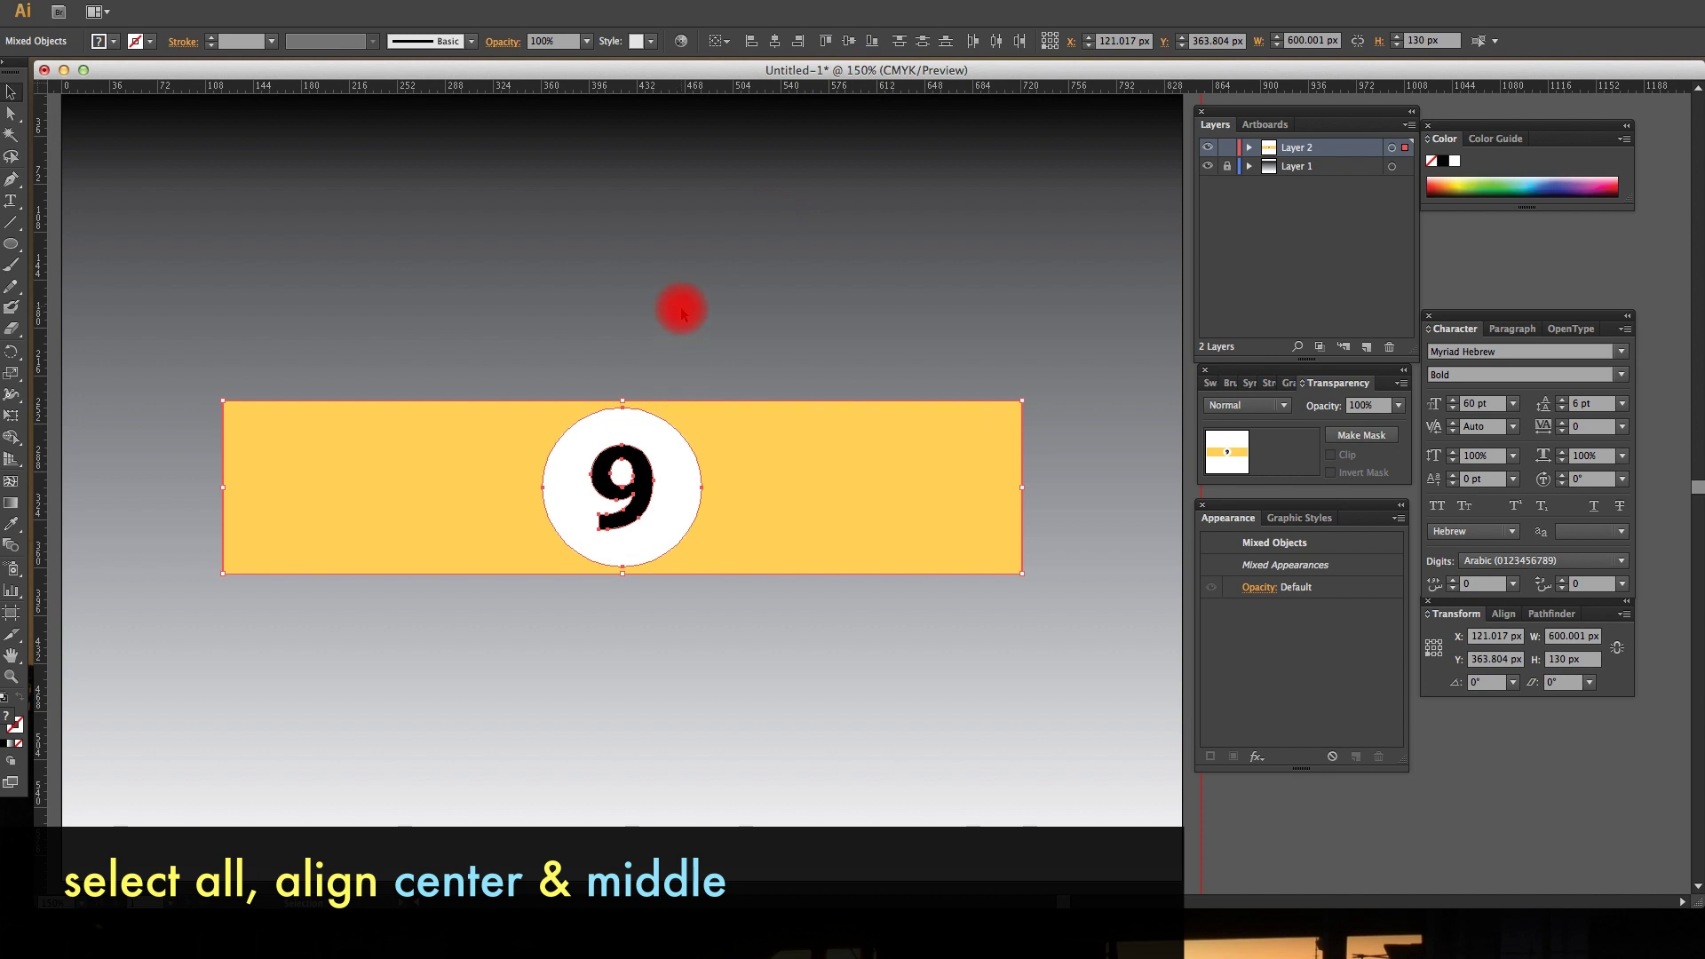
Step: Save the badge artwork as a Graphic symbol named '9 ball'
click(1249, 385)
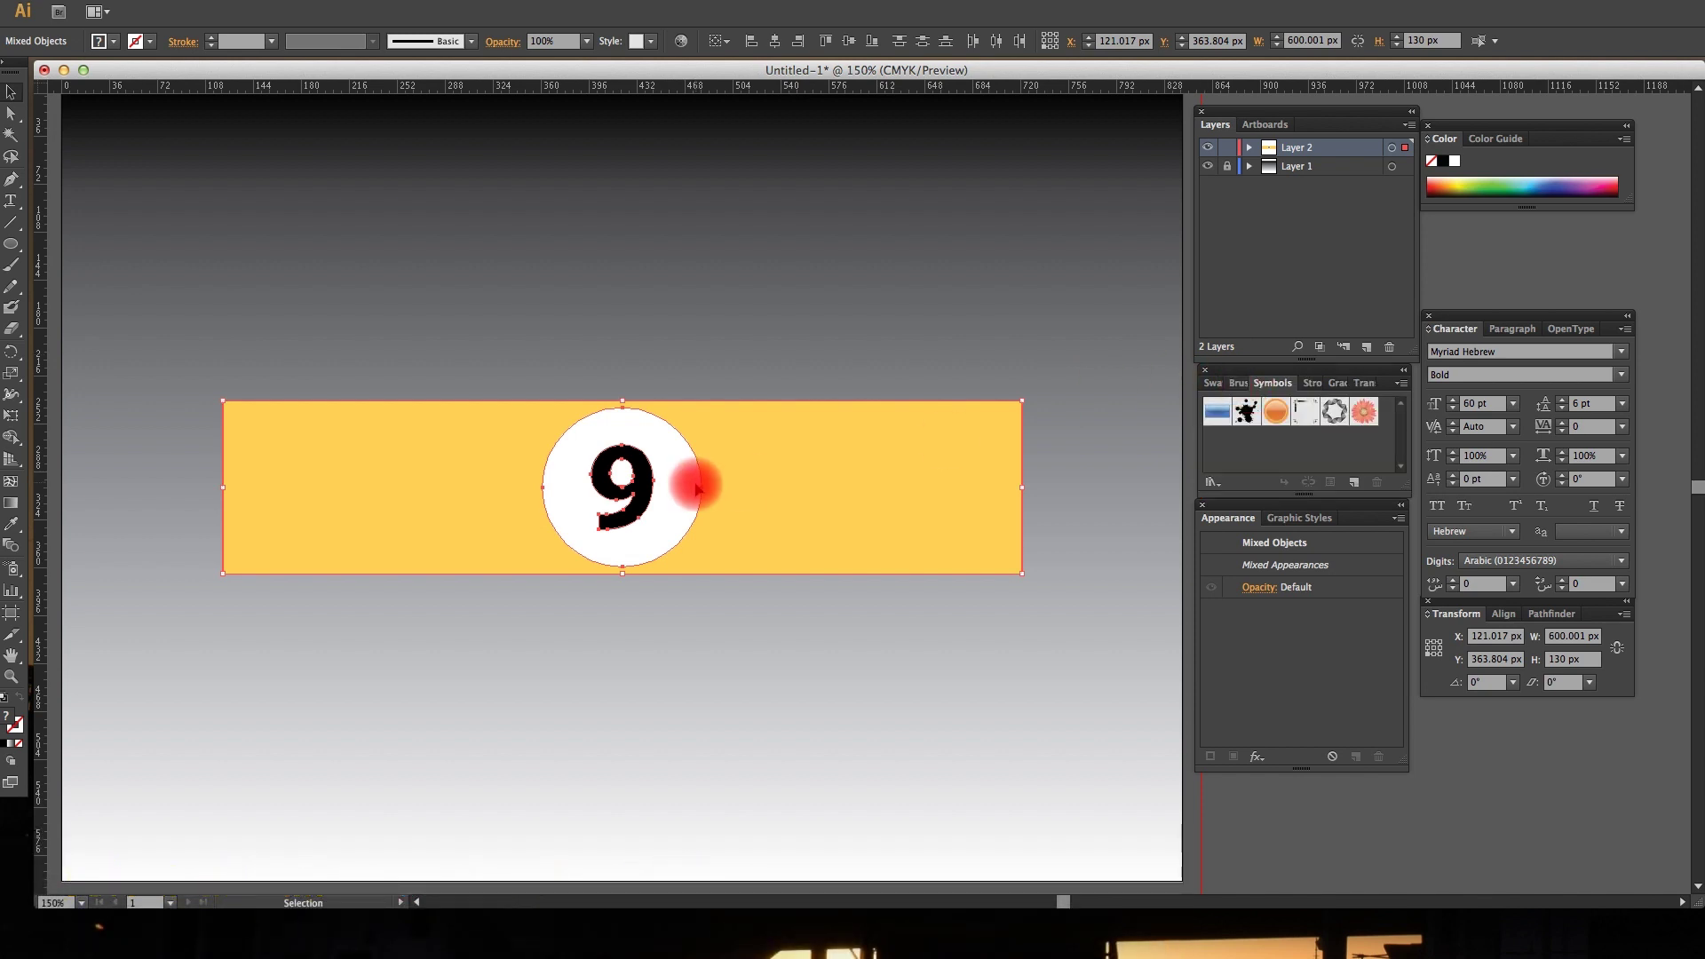
drag(677, 493, 1250, 449)
text(9 ball)
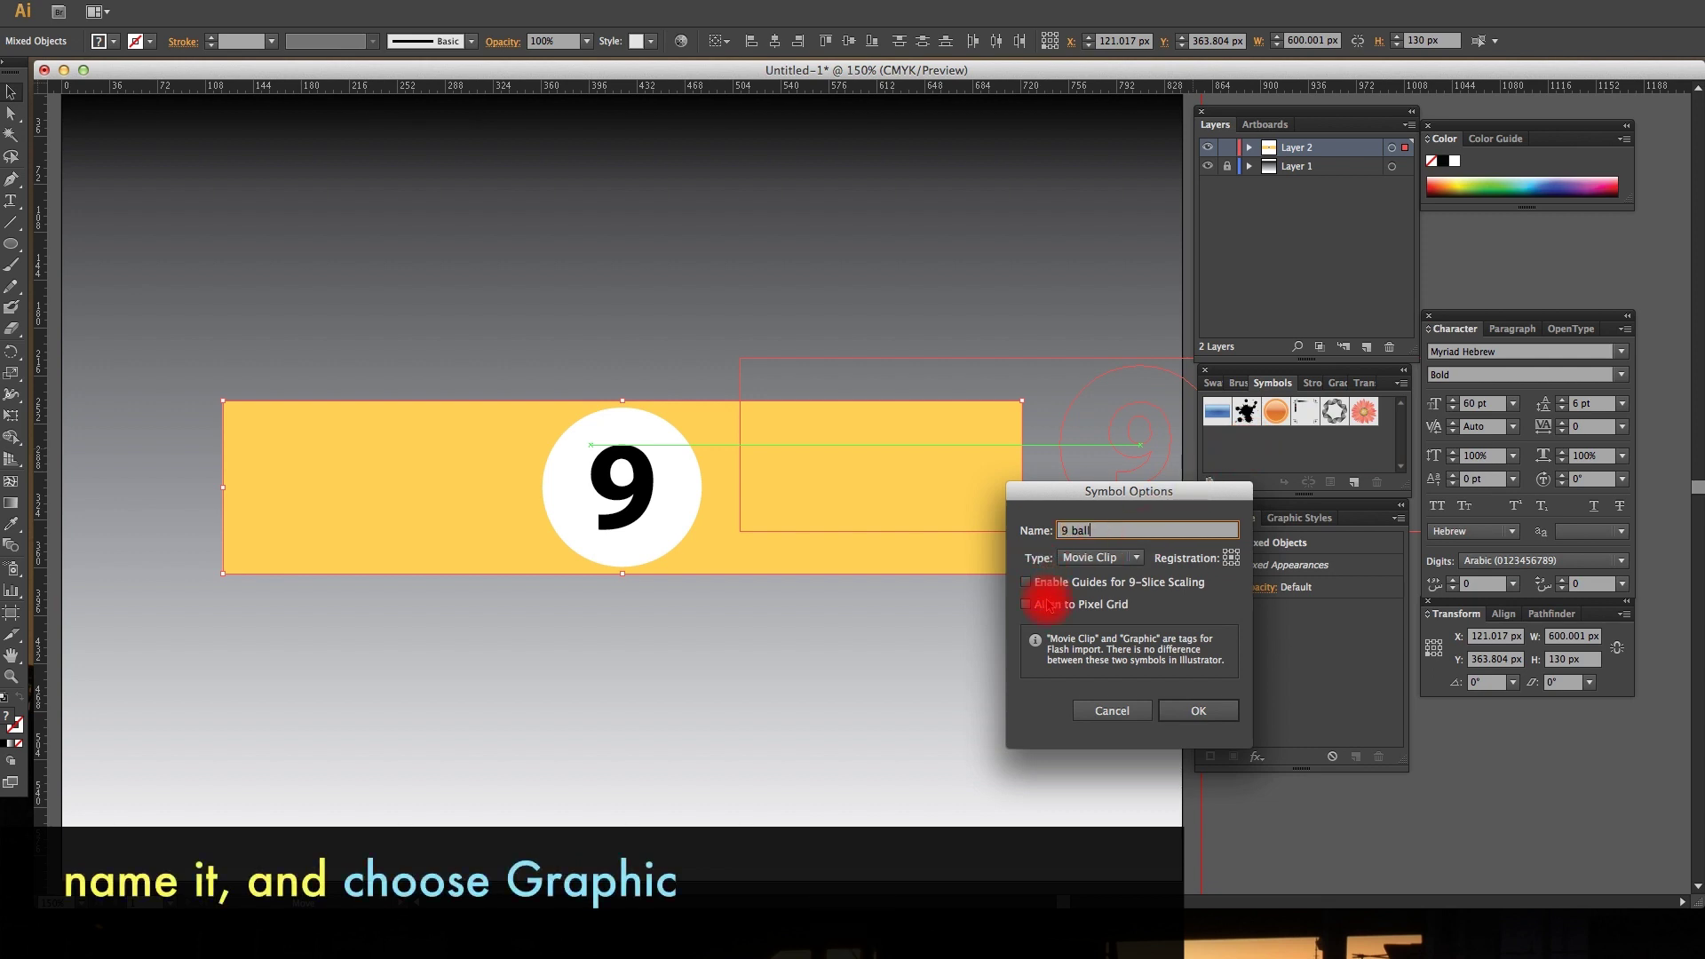
click(1074, 570)
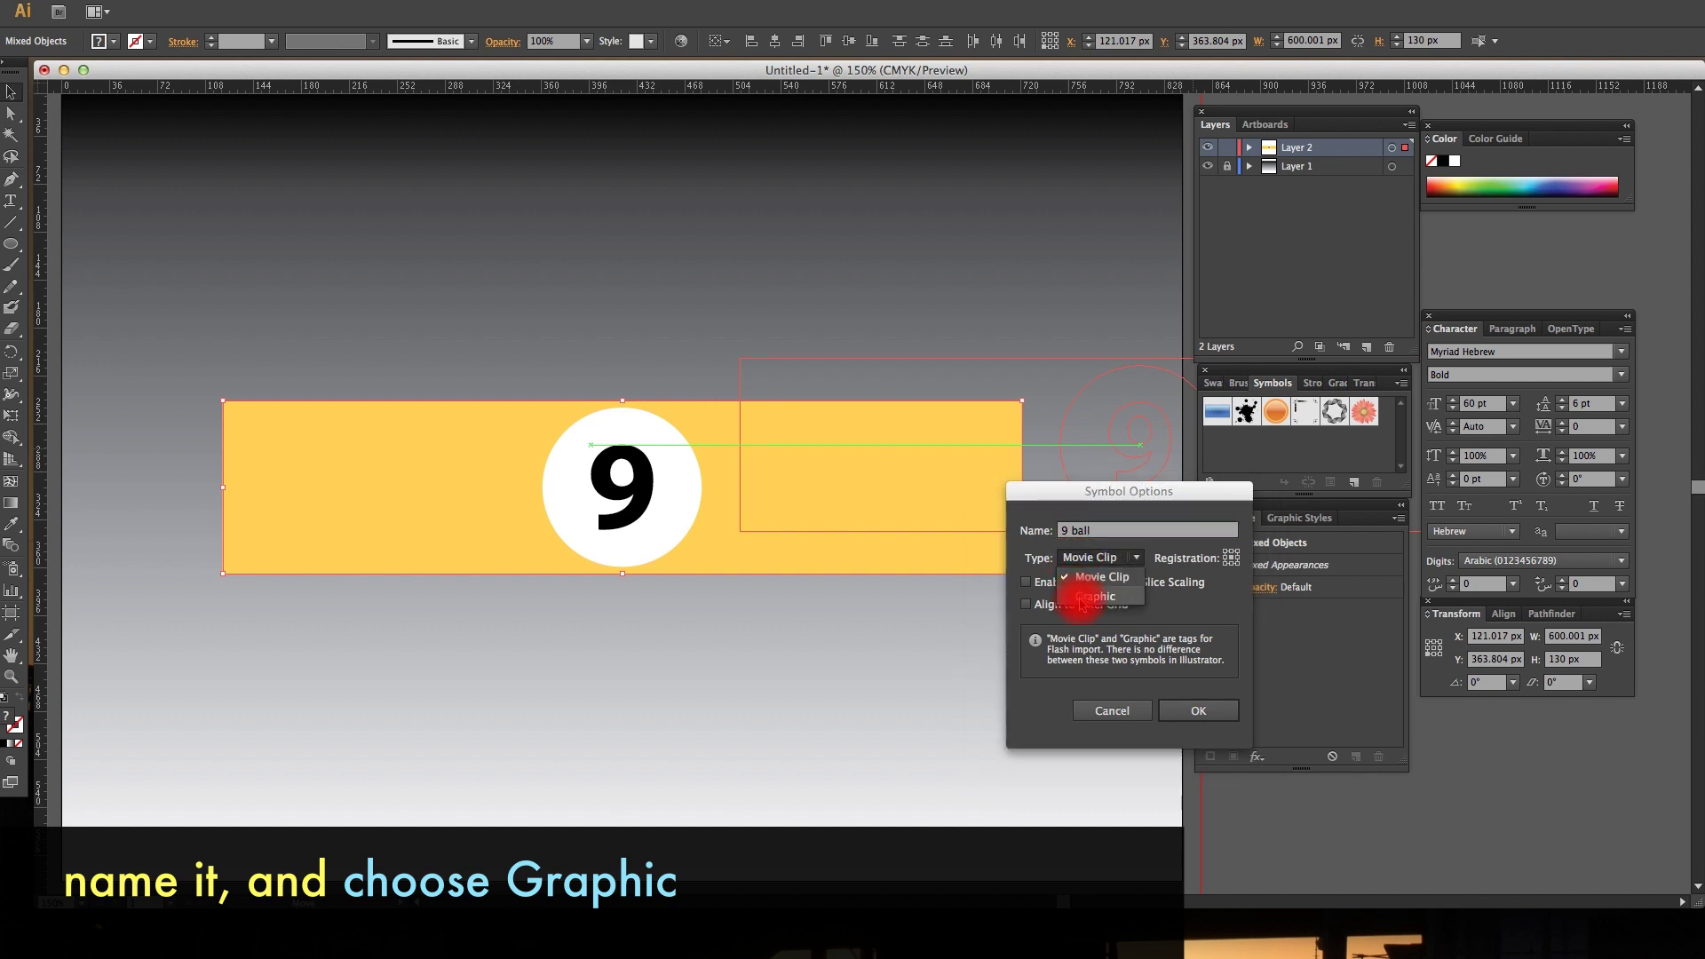
click(1079, 595)
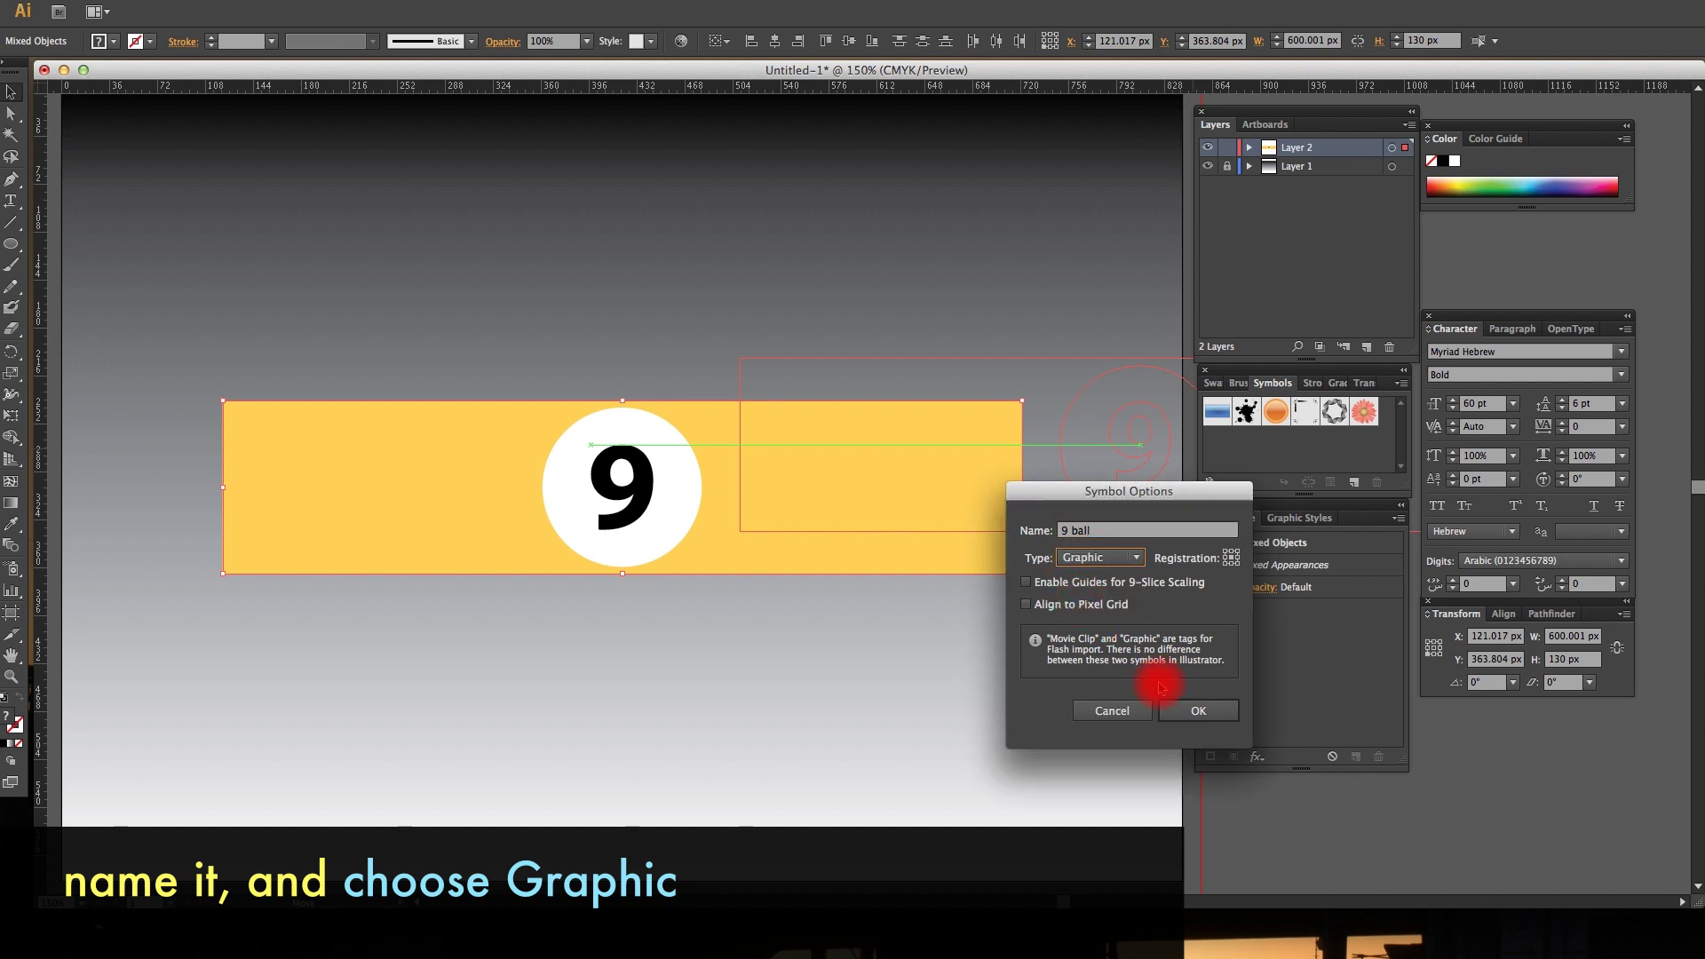
click(1194, 713)
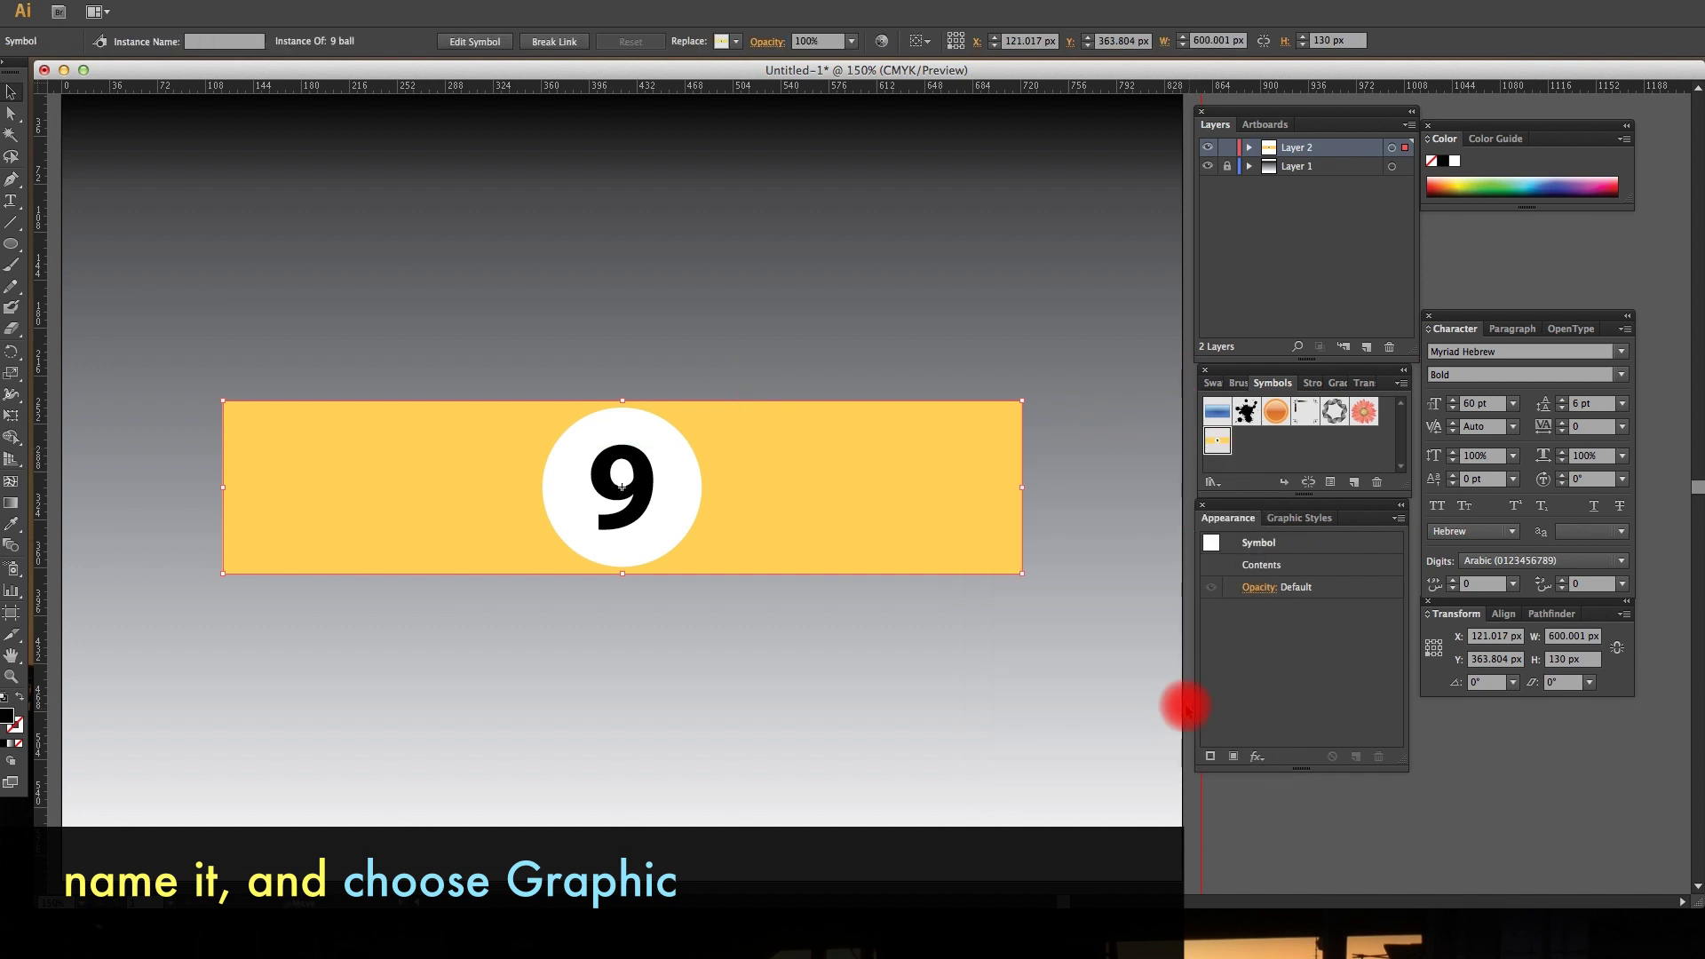
click(773, 642)
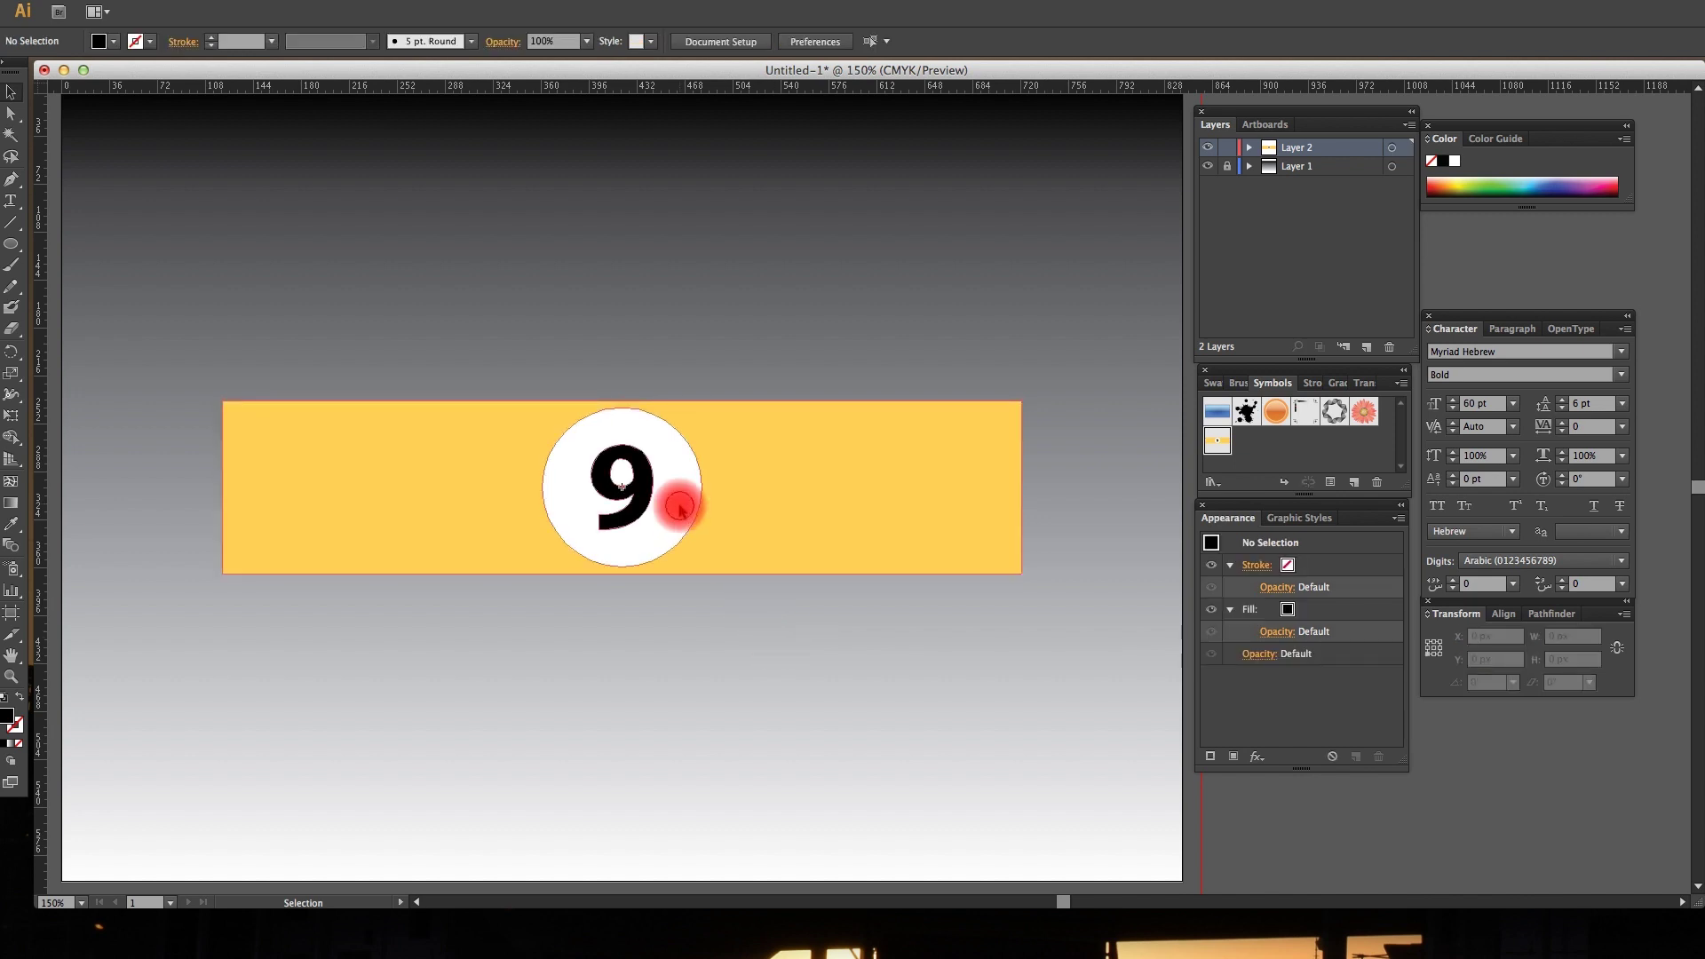
click(680, 509)
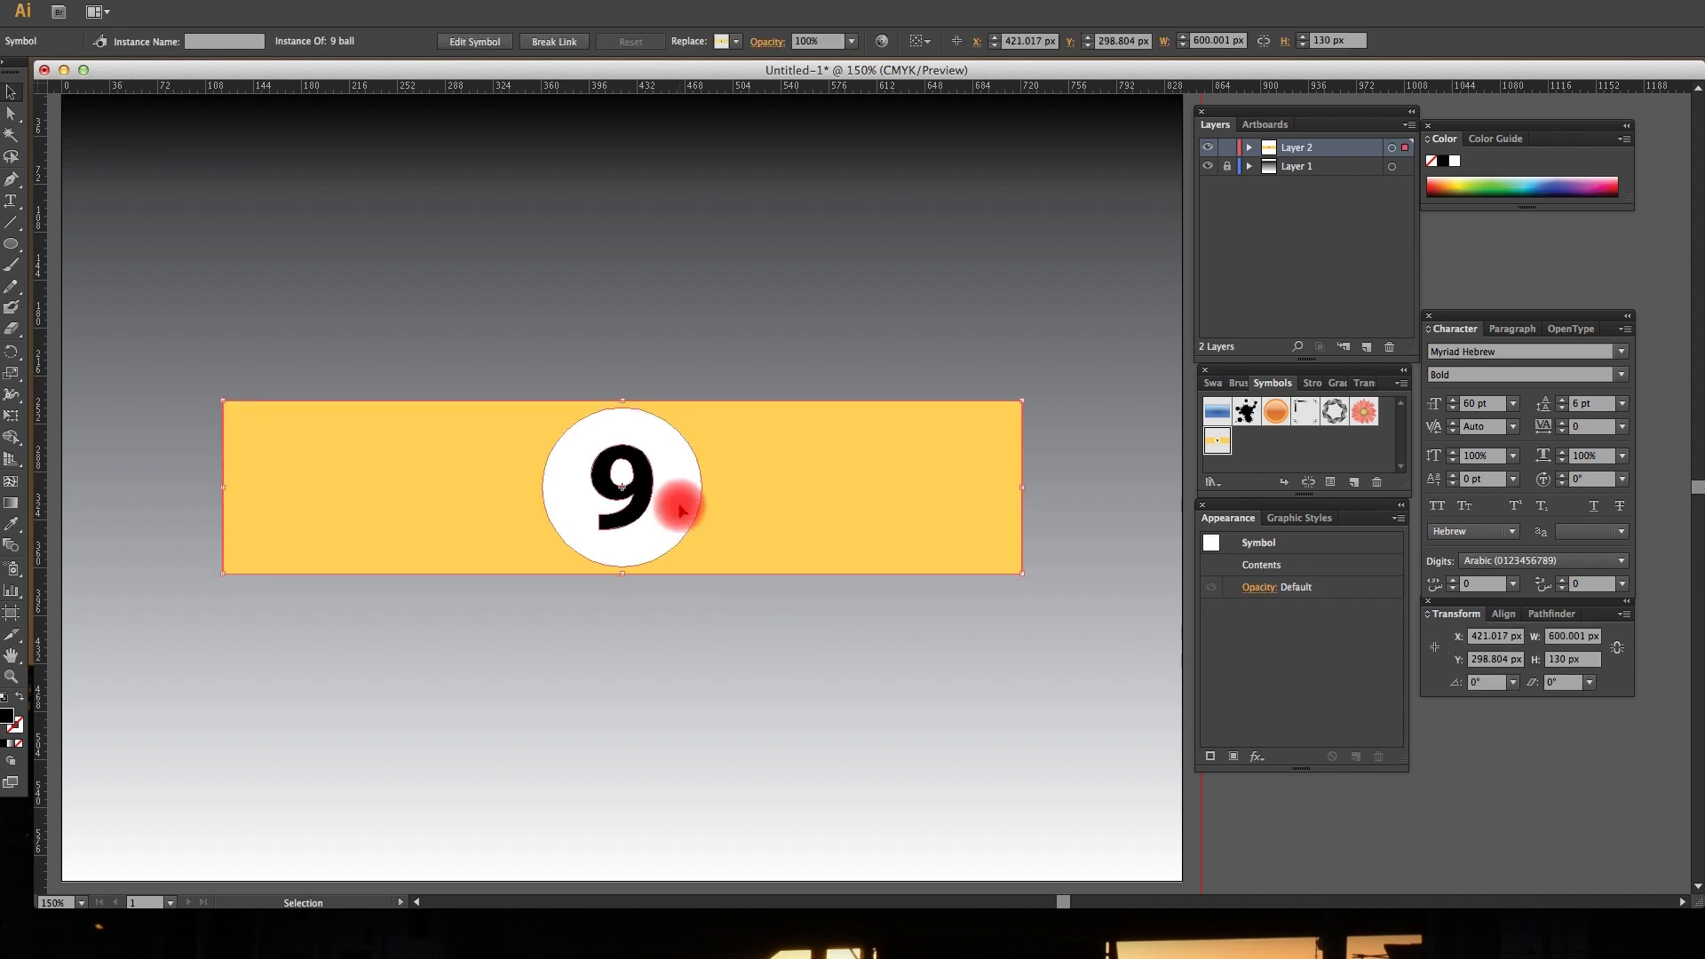
Step: Delete the 9 ball instance and set the Ellipse tool to no fill with a white stroke
key(Delete)
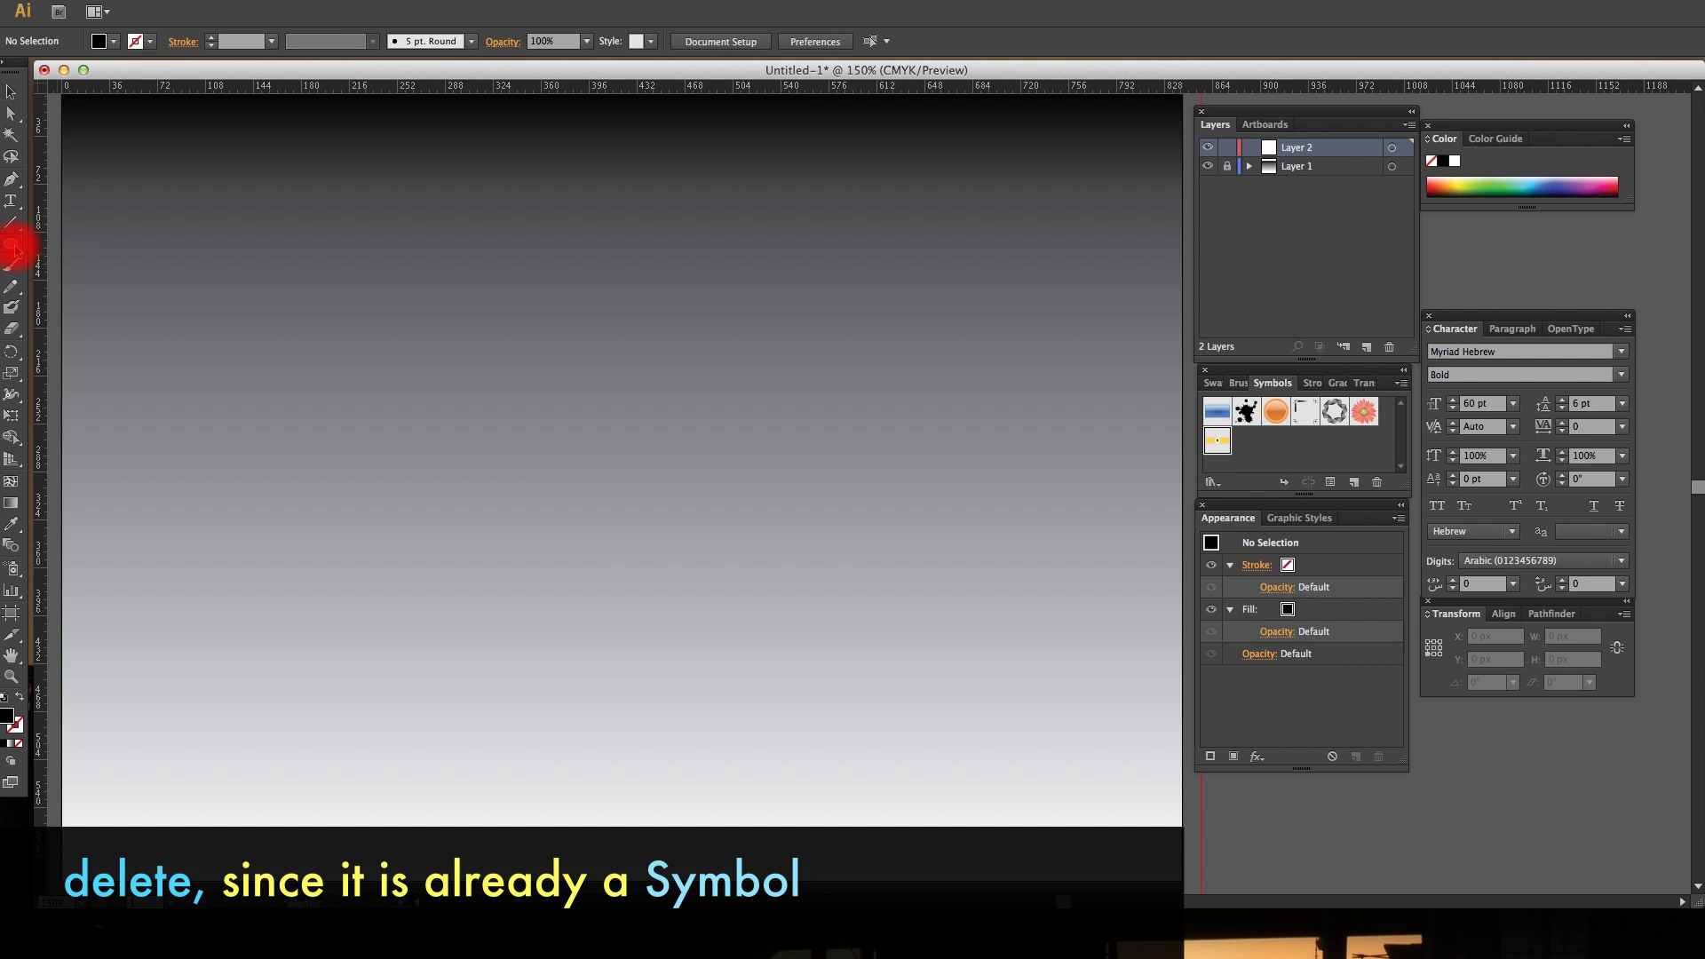
click(12, 246)
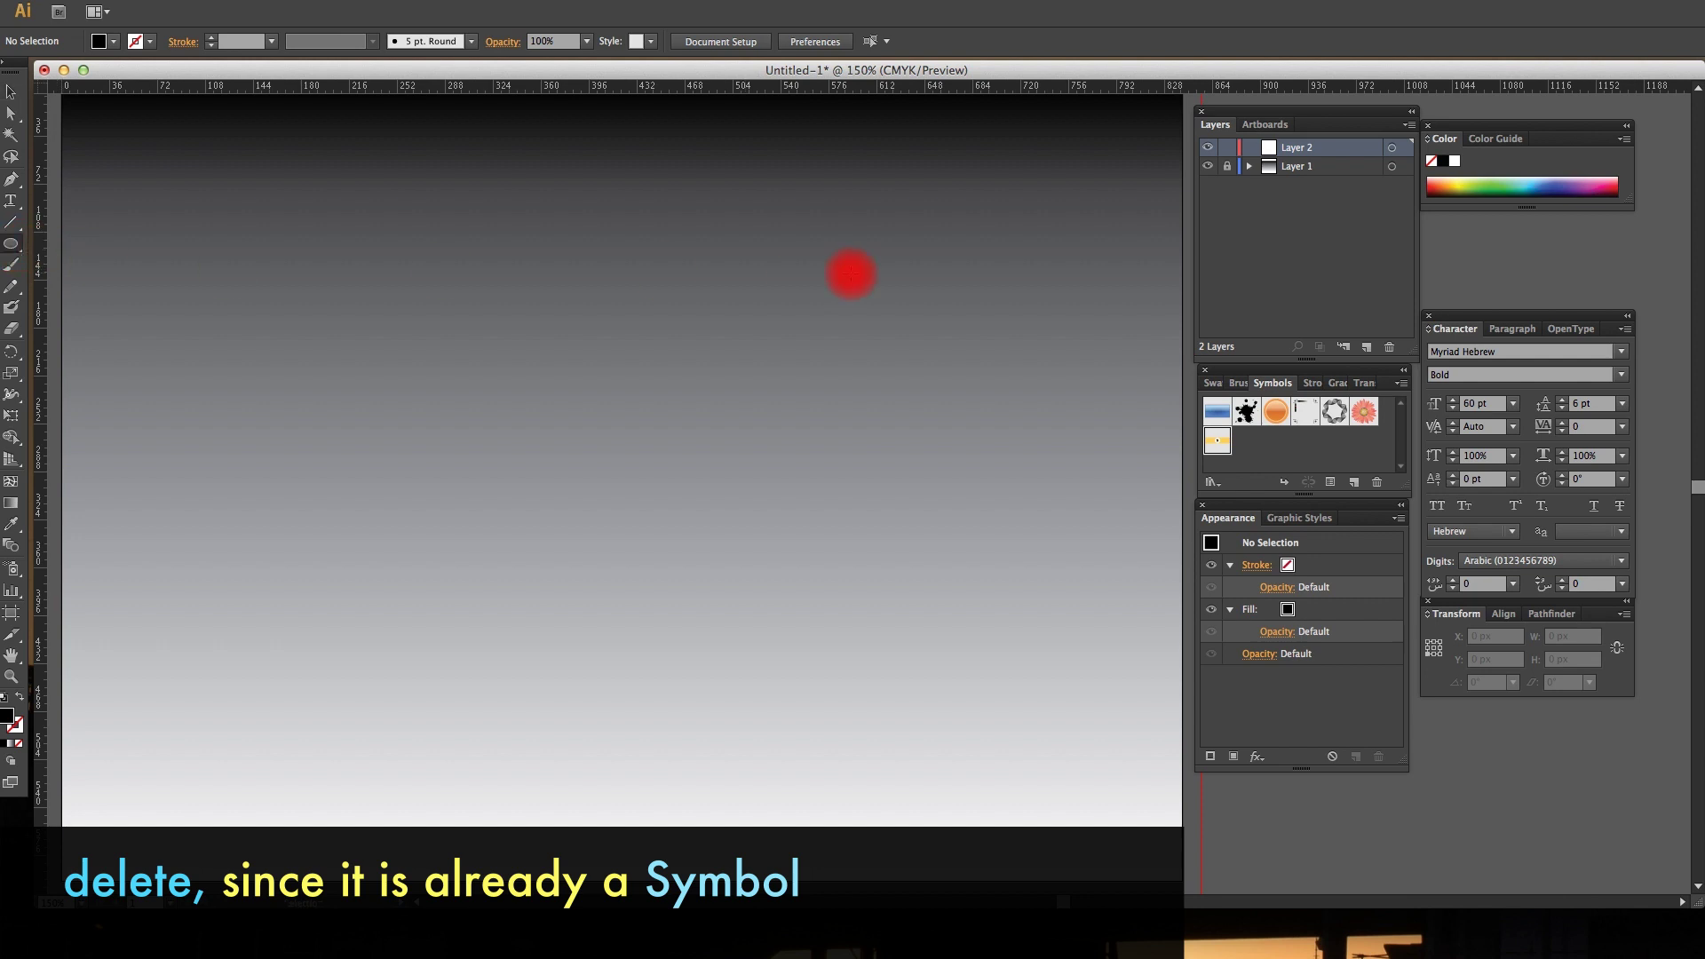
click(1454, 163)
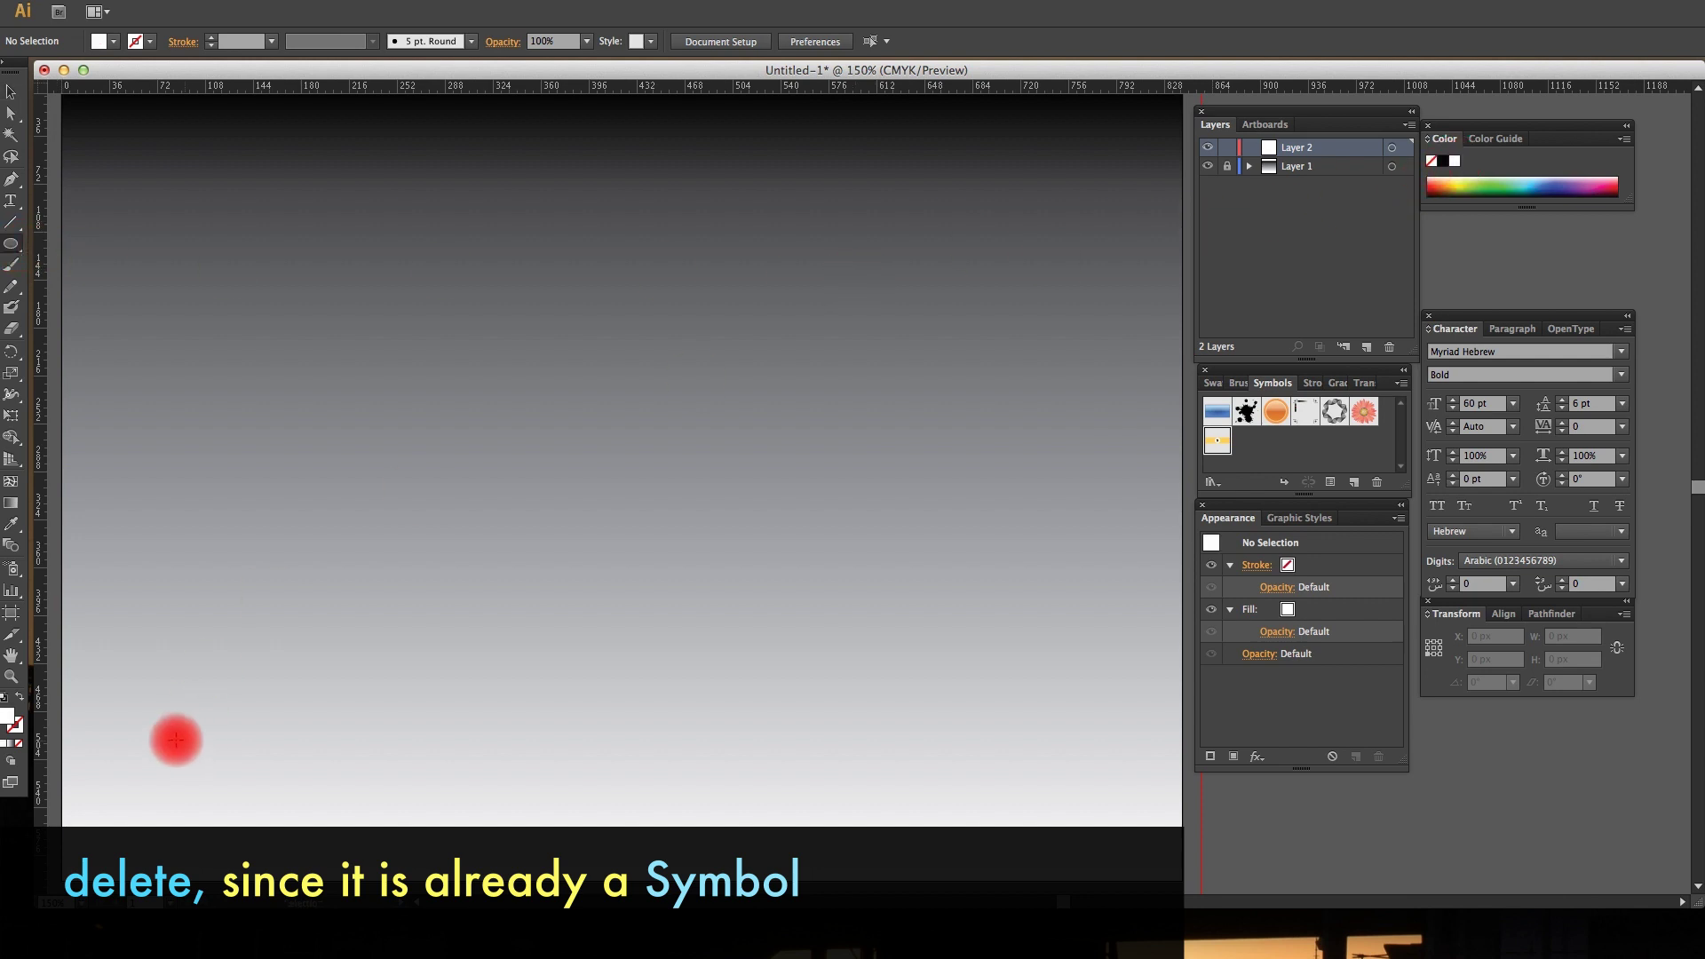
click(17, 697)
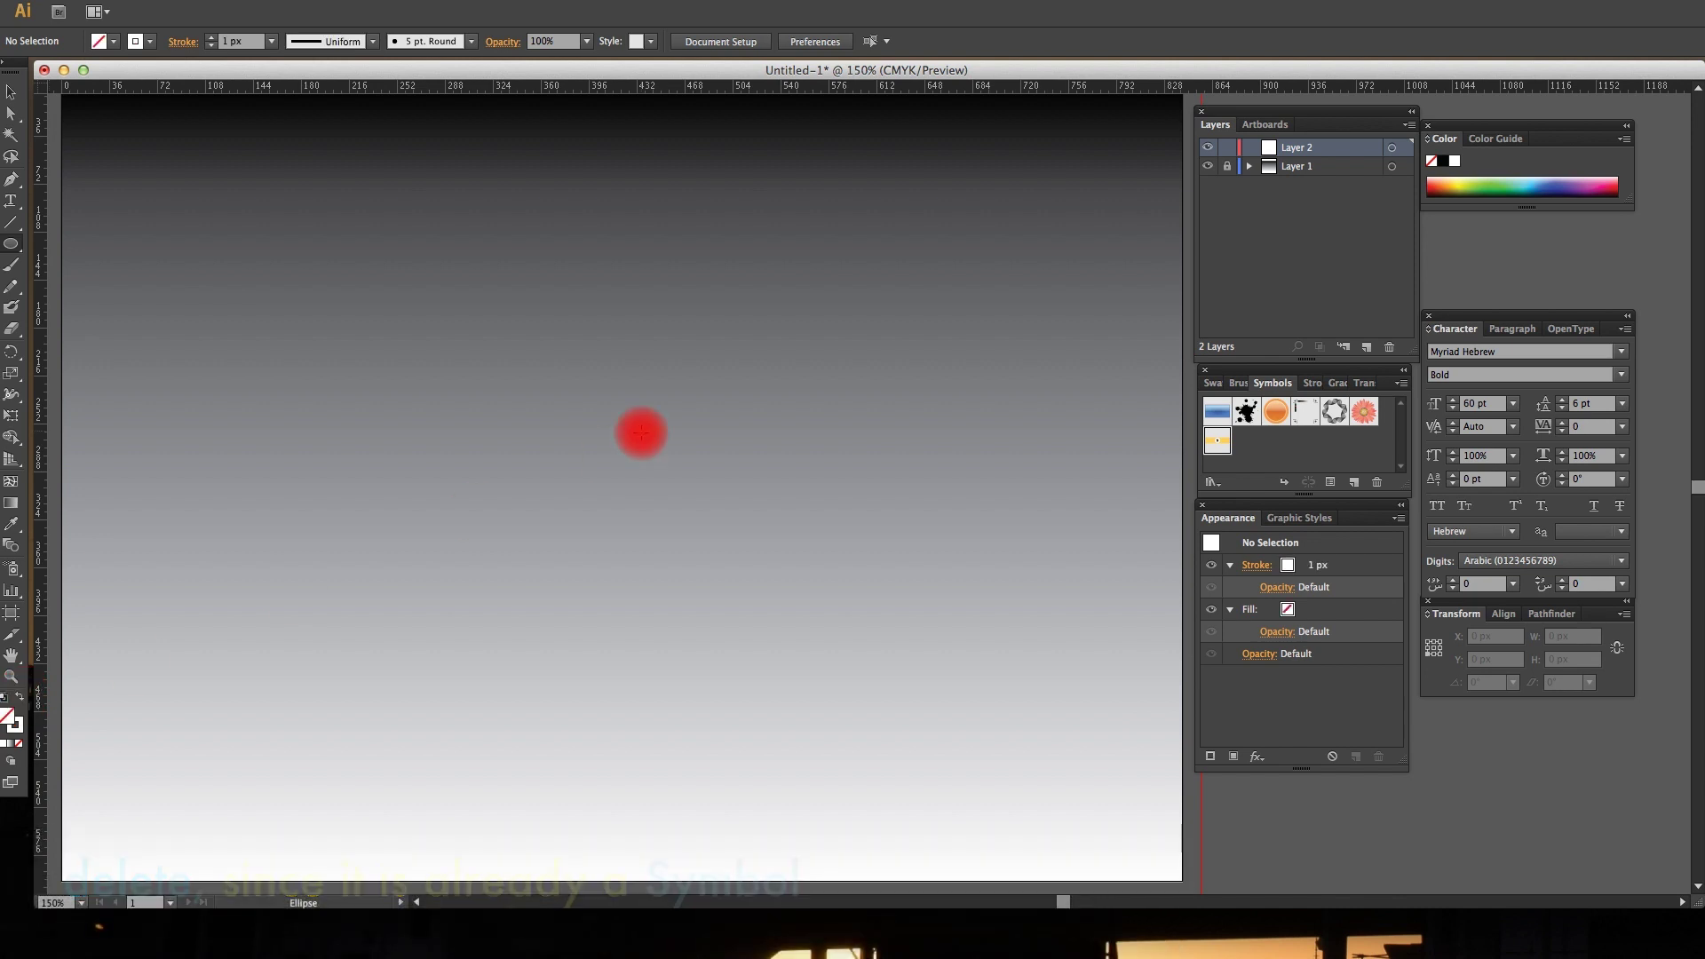
Step: Create a 300 × 300 px circle and move it up and left on the artboard
click(620, 484)
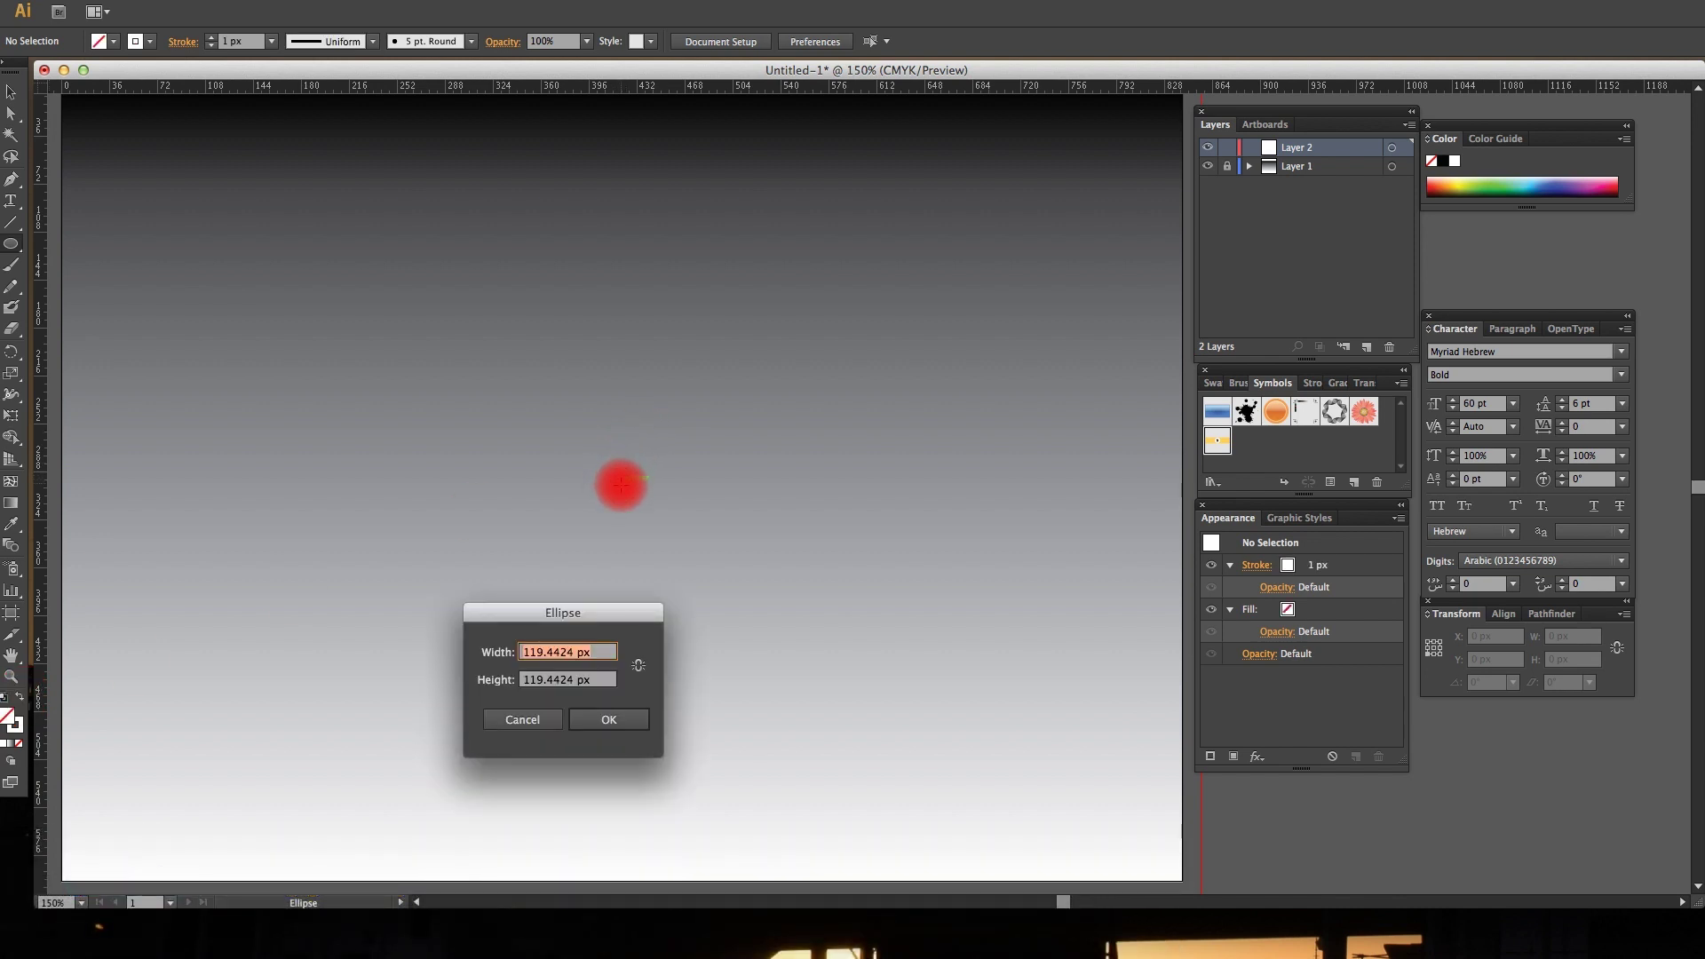
text(0)
key(Tab)
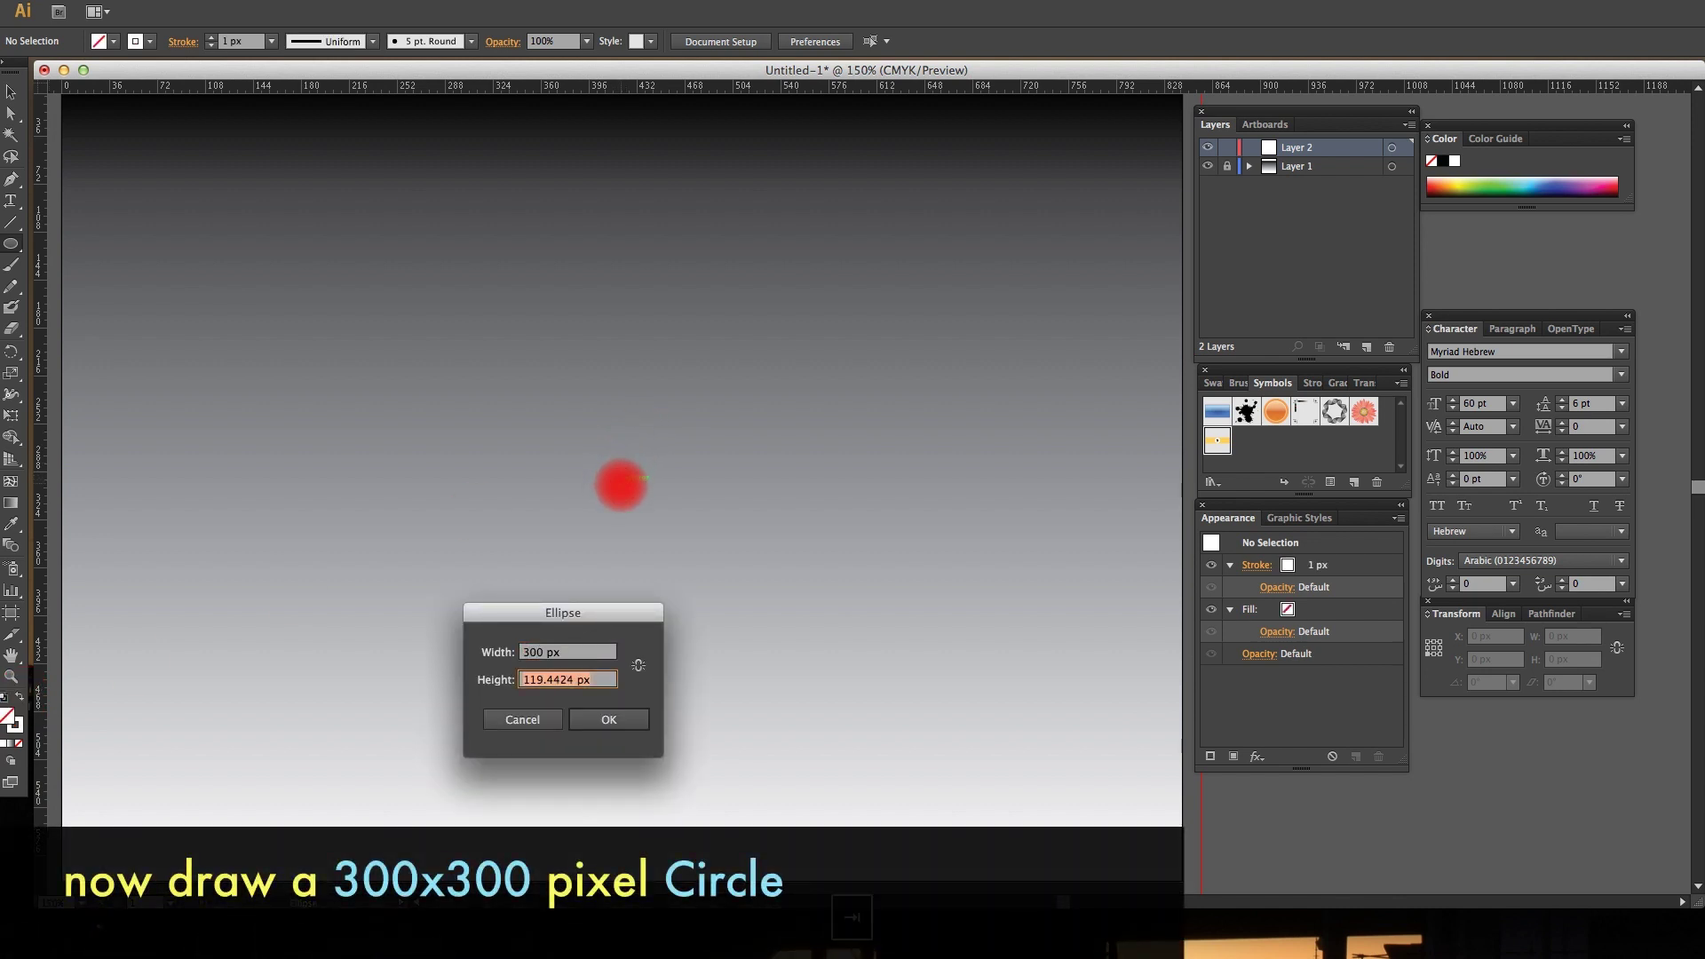
text(300)
key(Return)
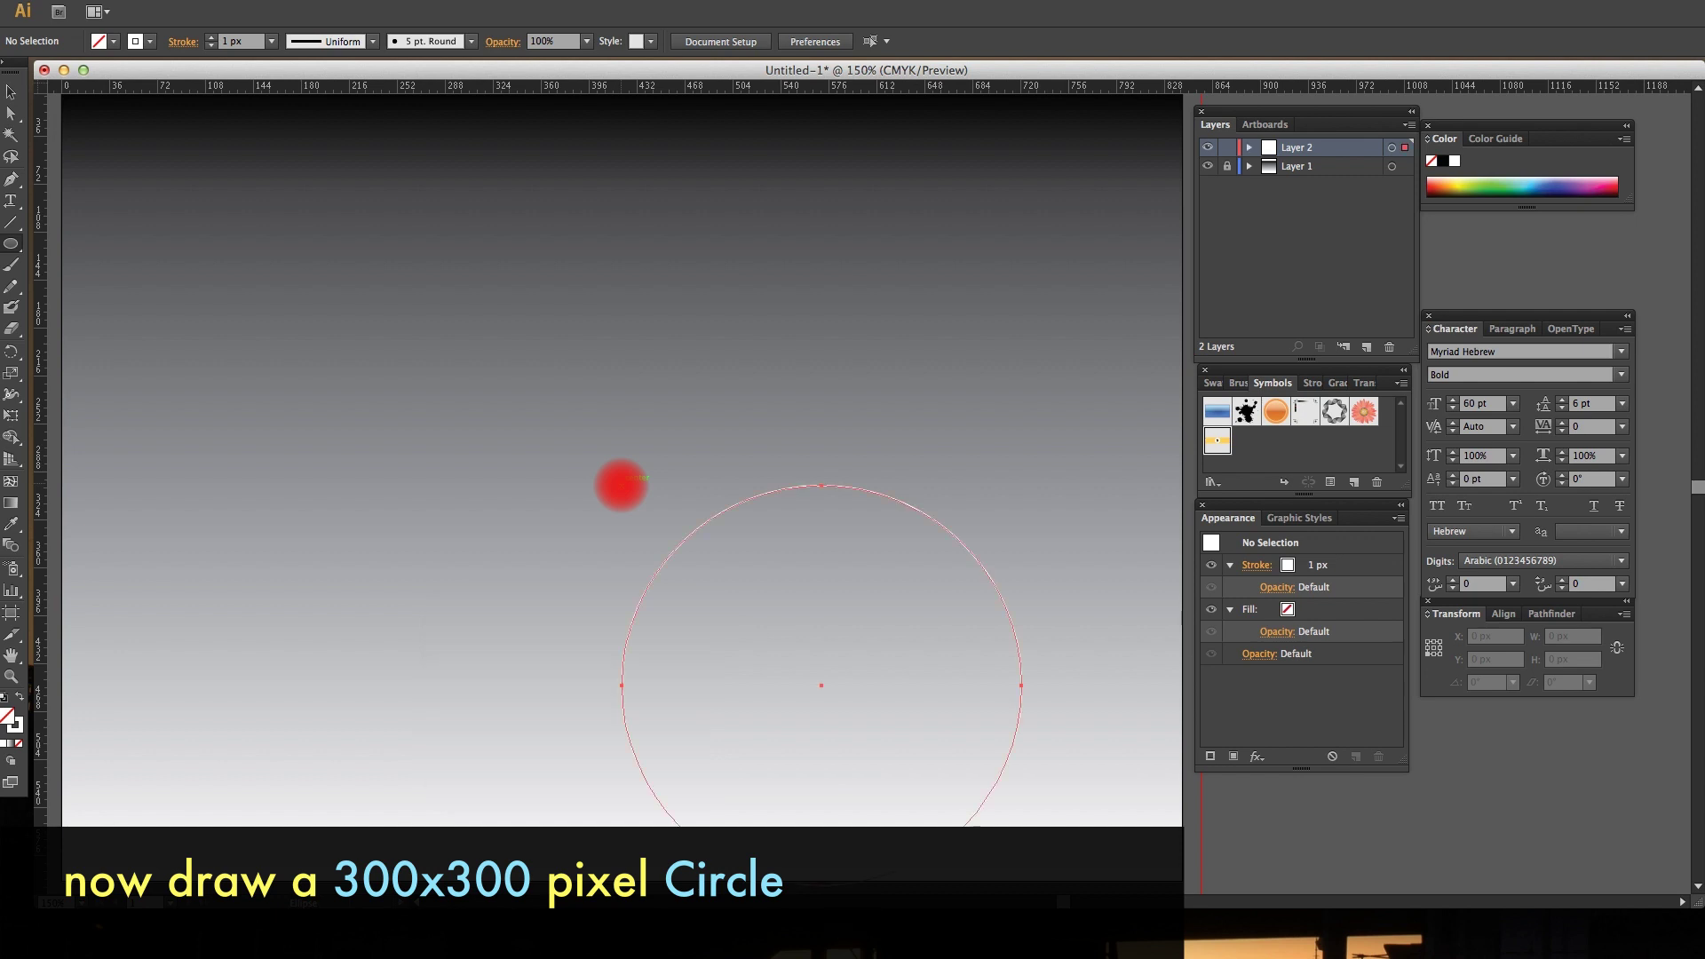
drag(900, 506, 697, 303)
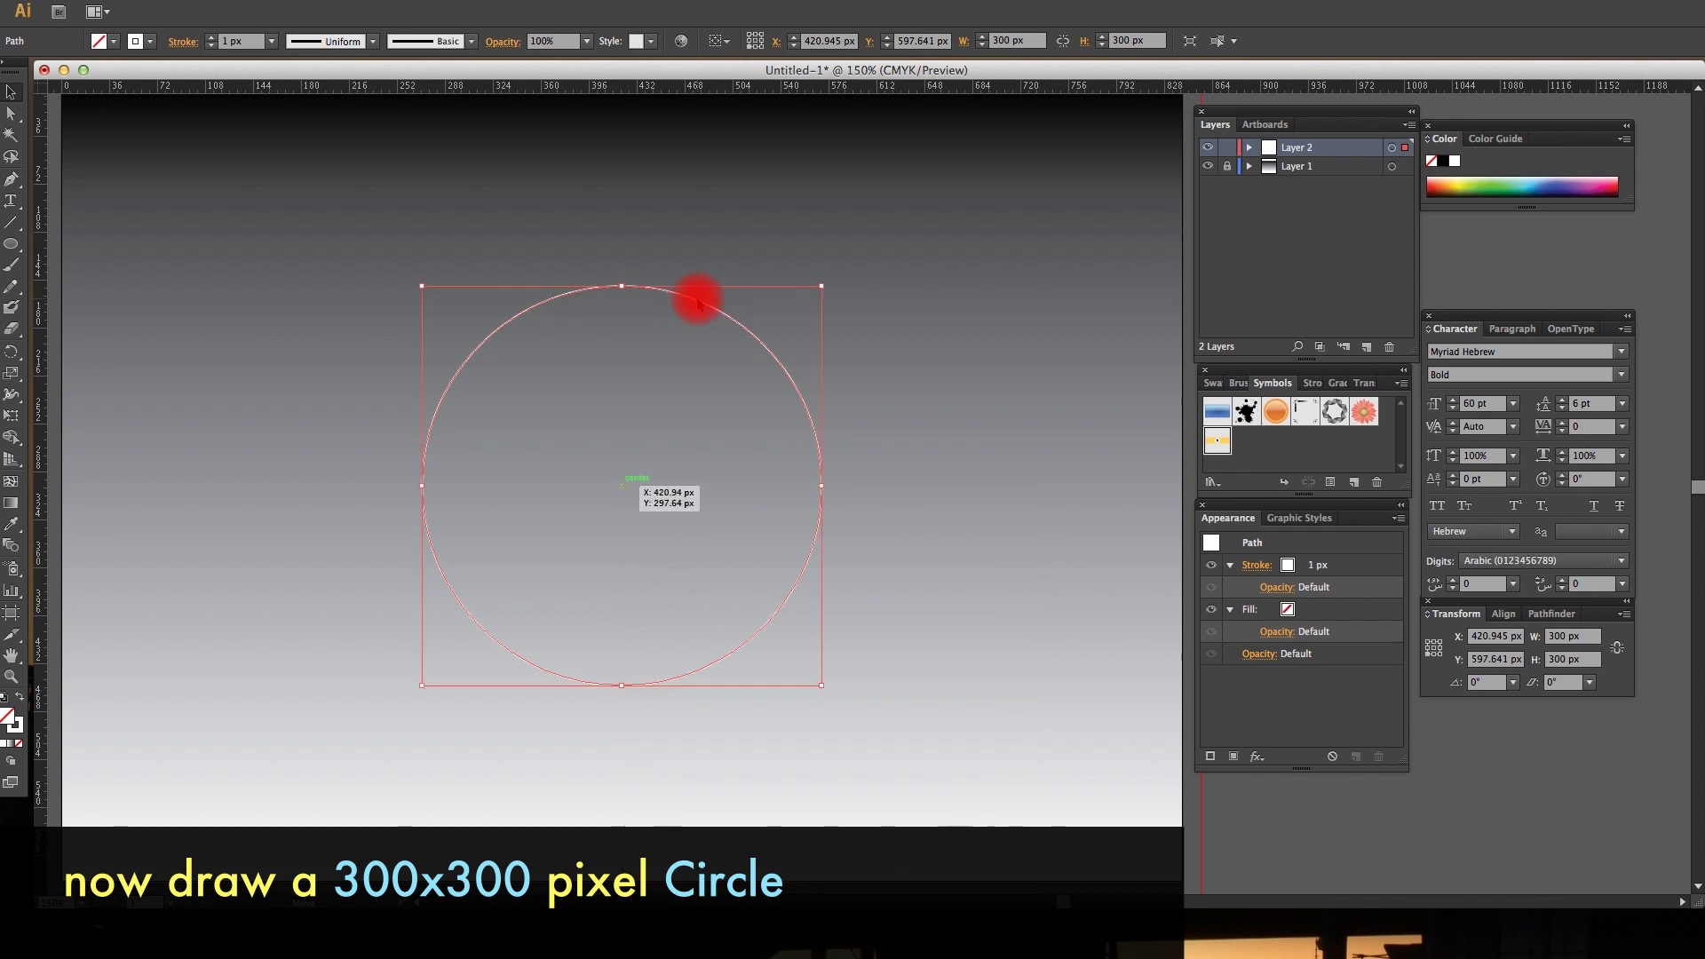
key(c)
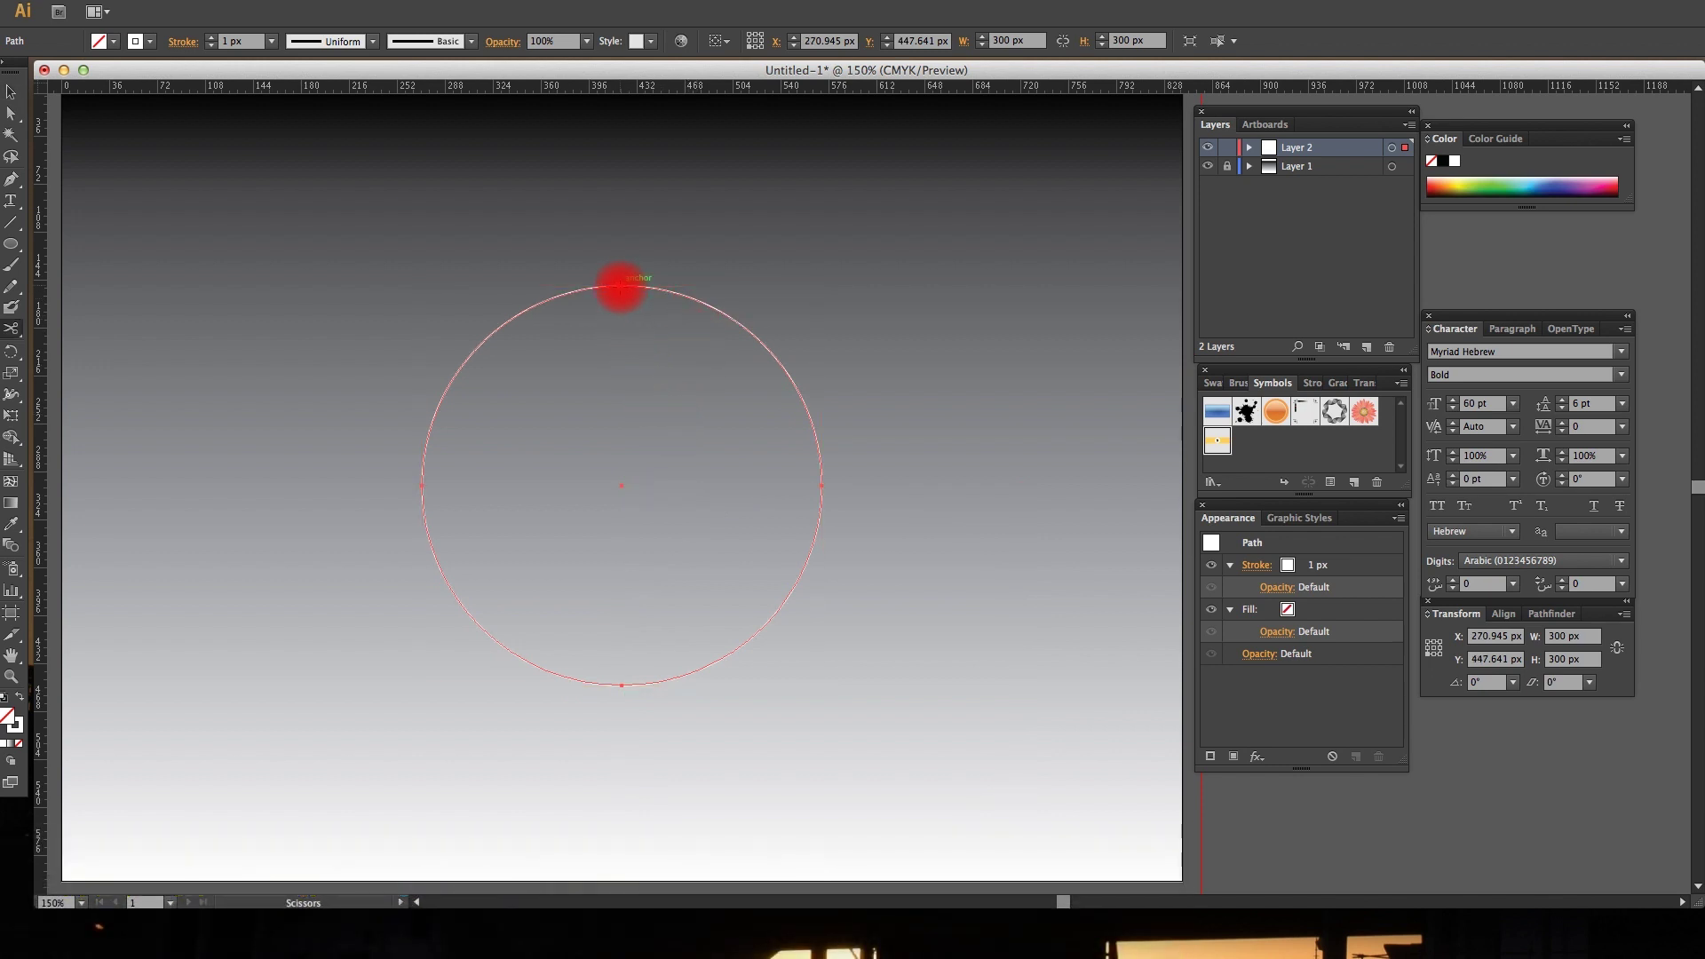
Step: Cut the circle at its top and bottom anchors and delete the left half, keeping the right arc
click(620, 287)
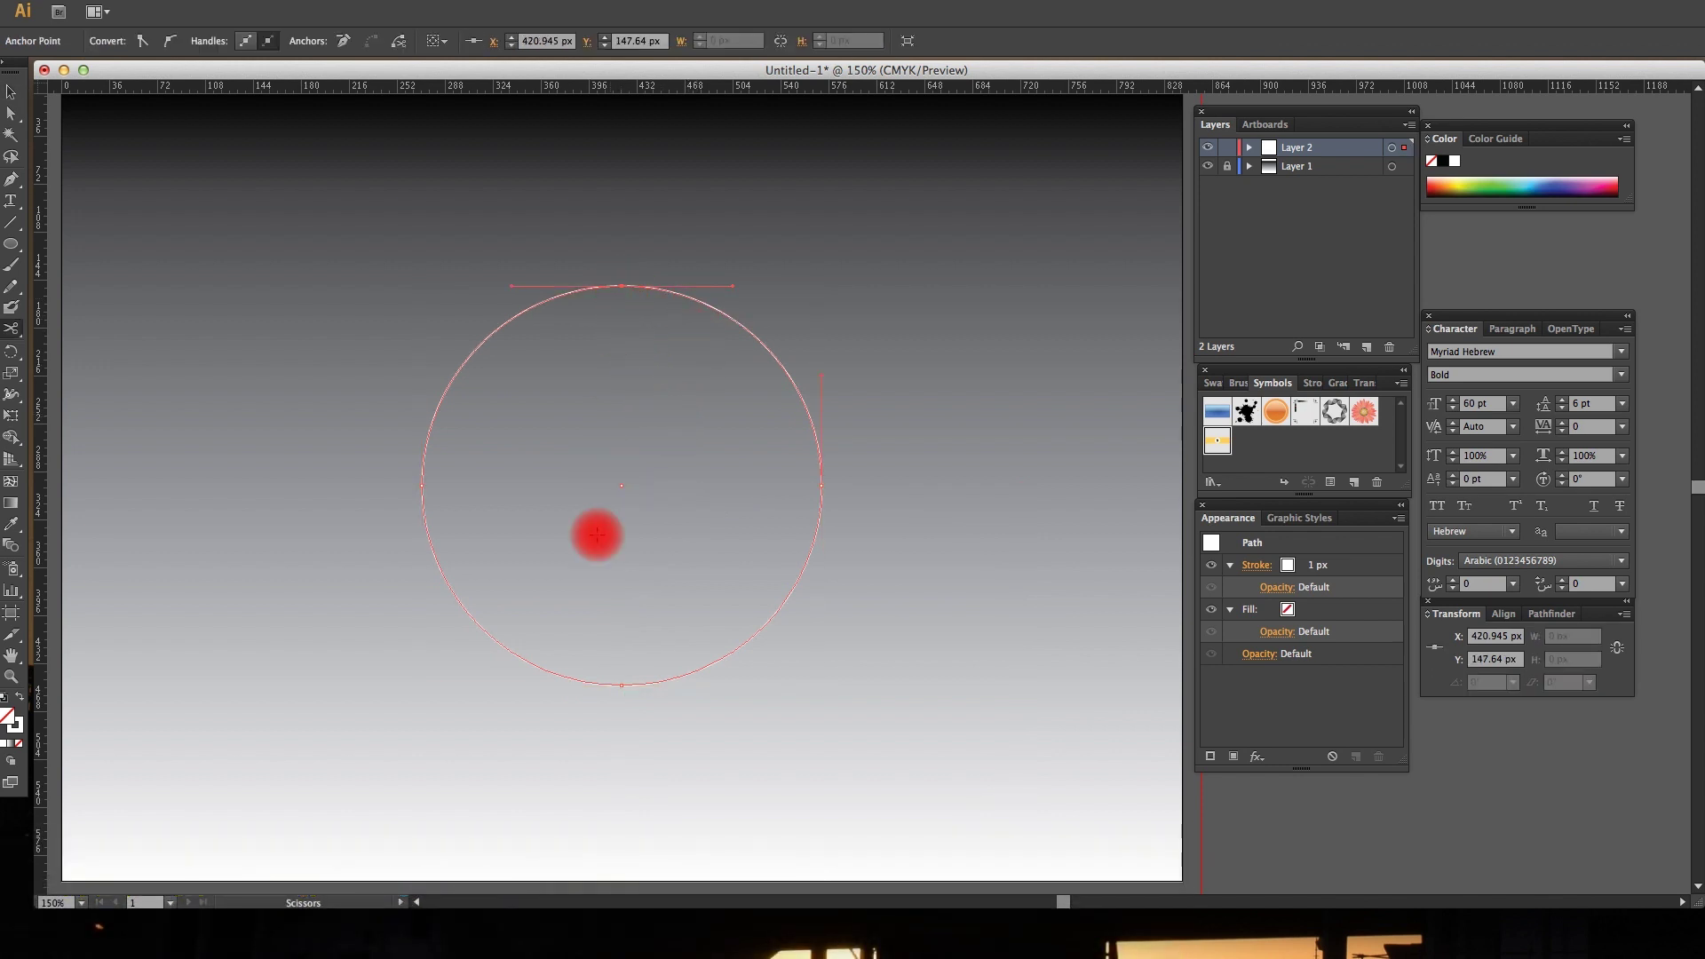
click(620, 685)
key(v)
key(Delete)
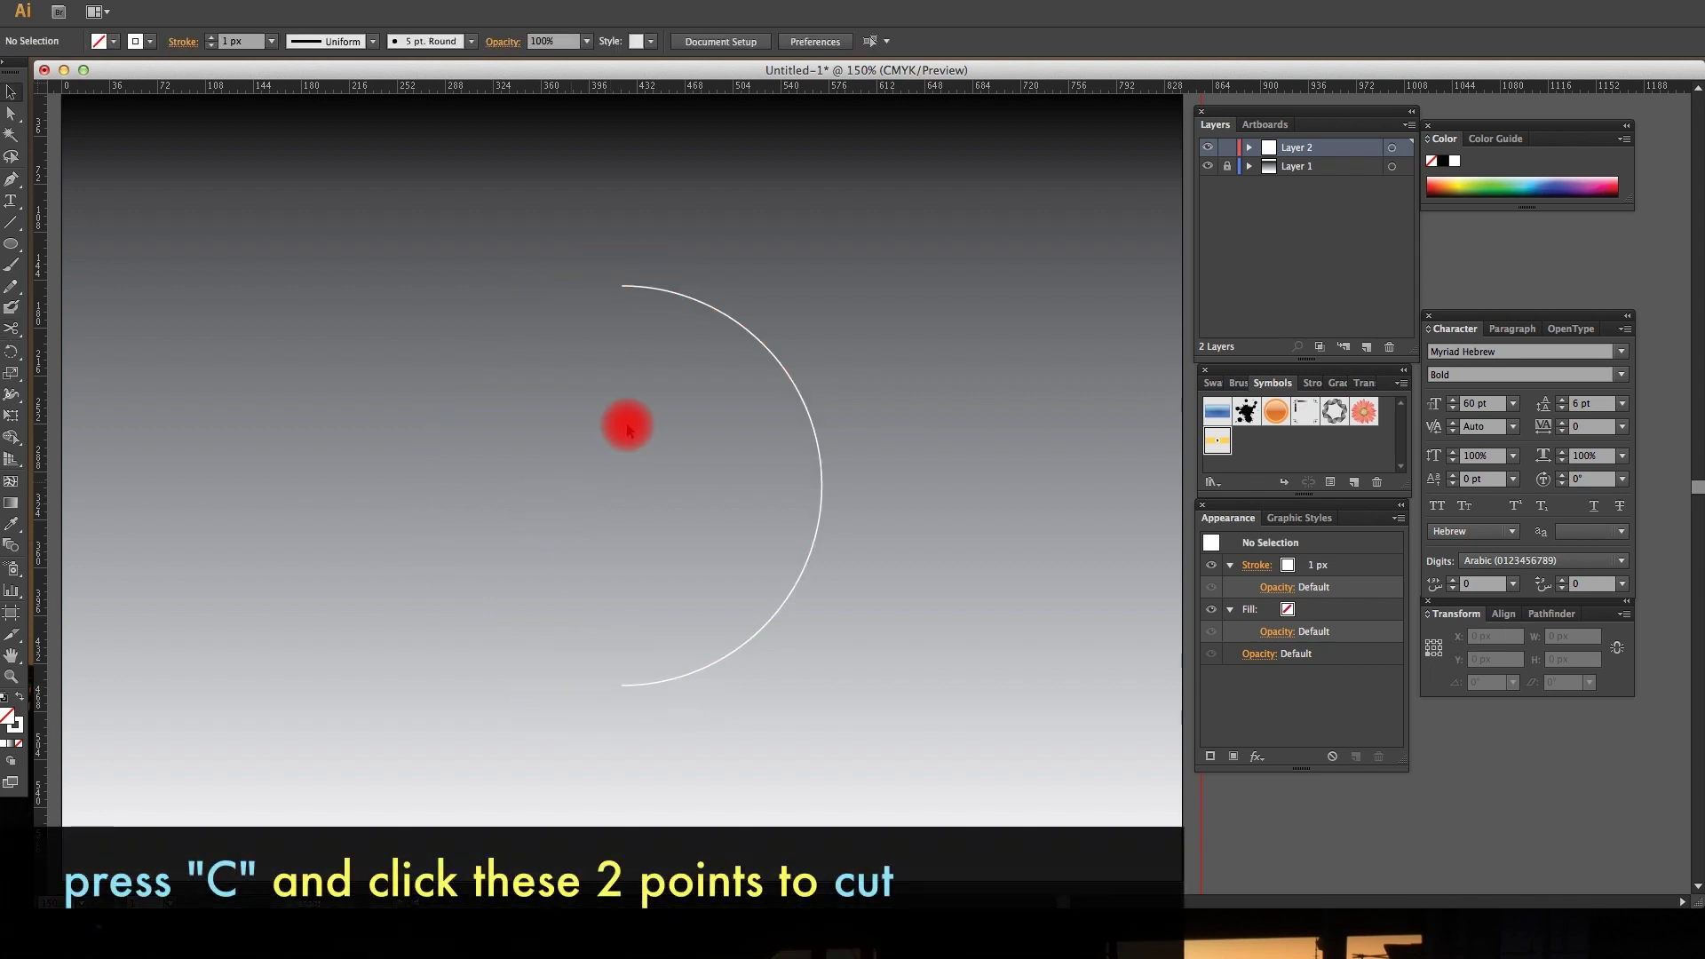
click(724, 315)
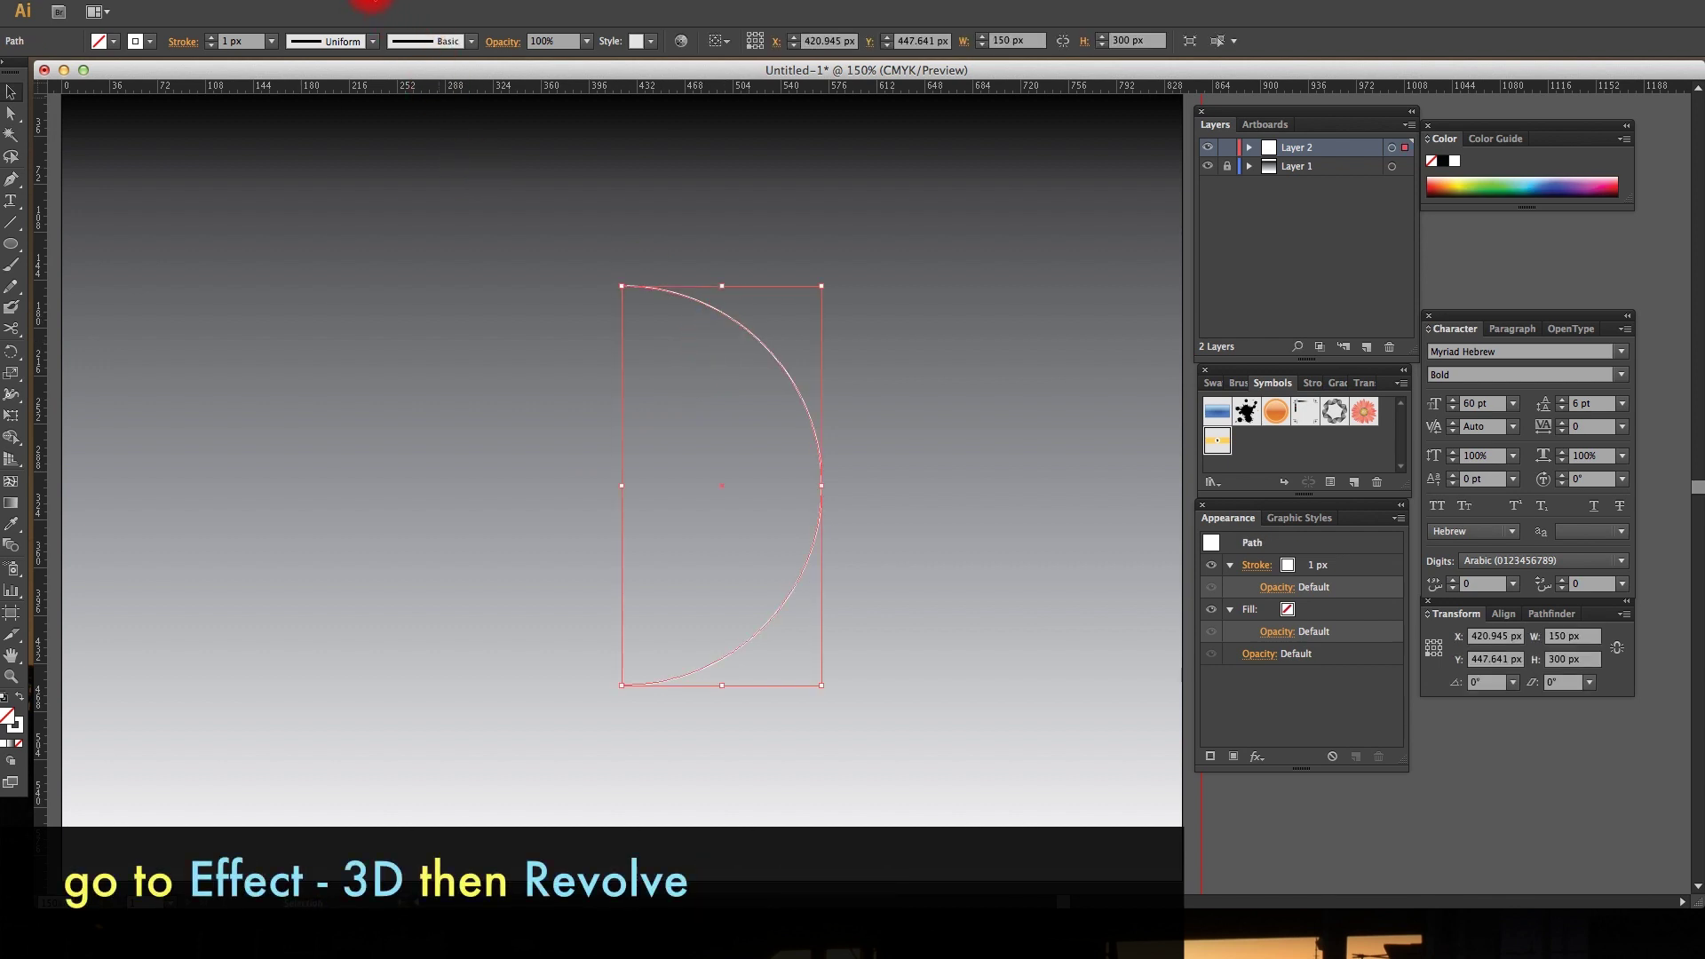
click(372, 1)
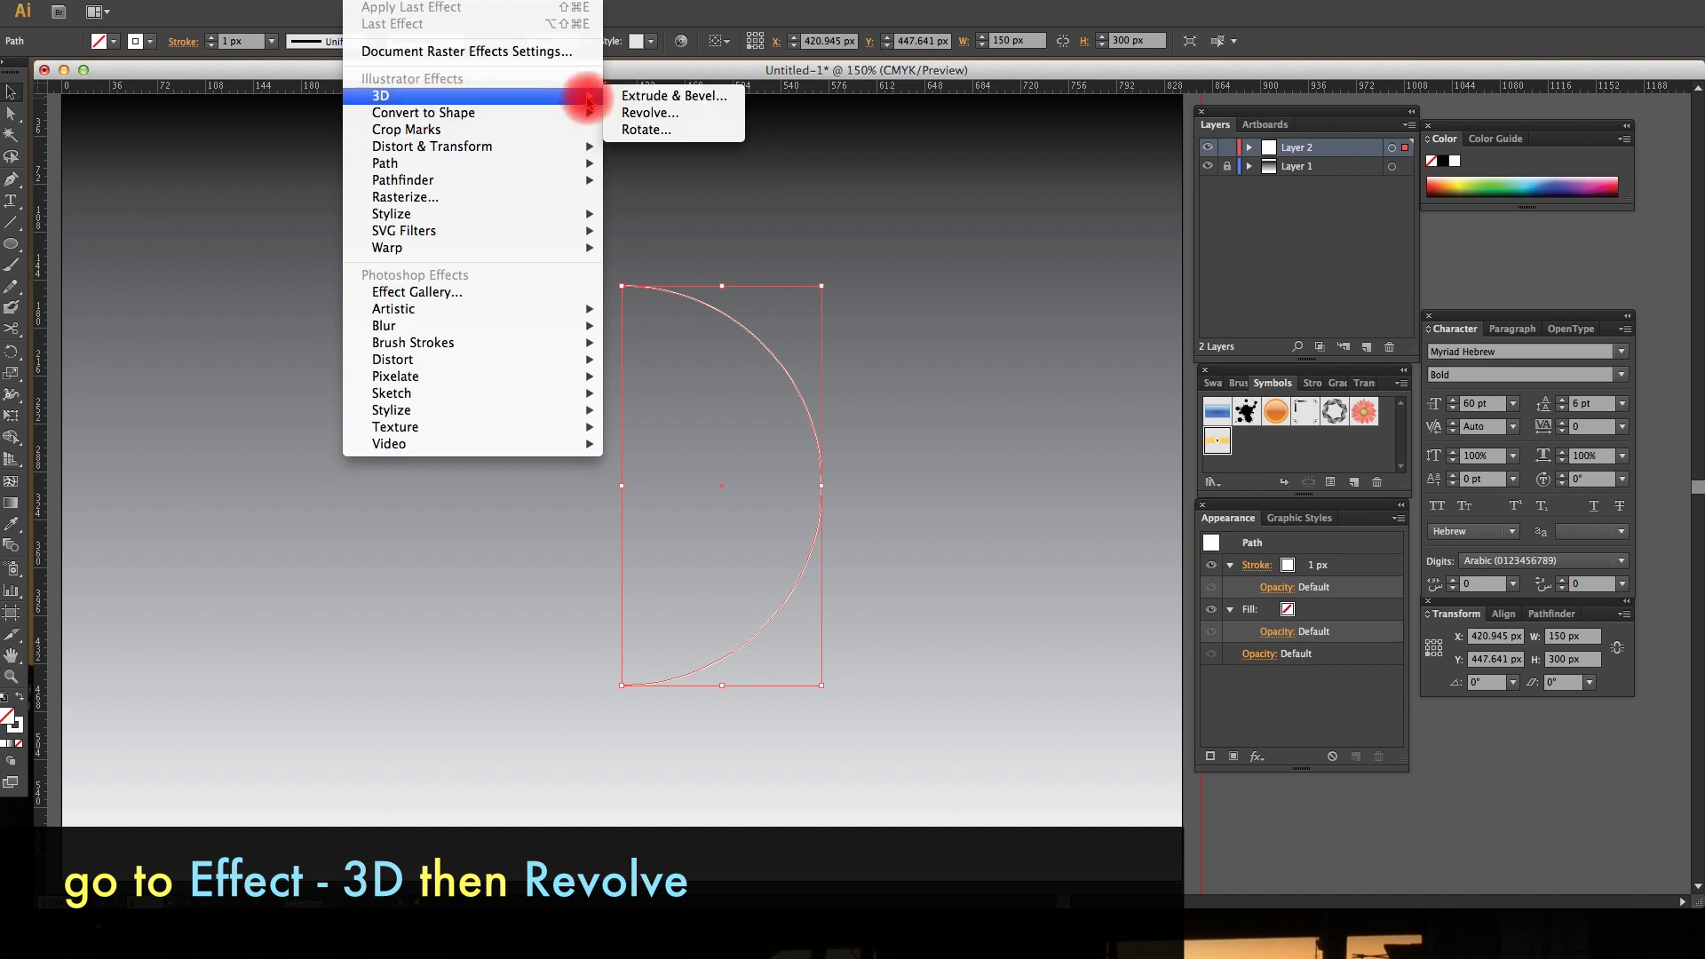
Step: Revolve the half arc into a previewed sphere with 45° perspective
click(635, 112)
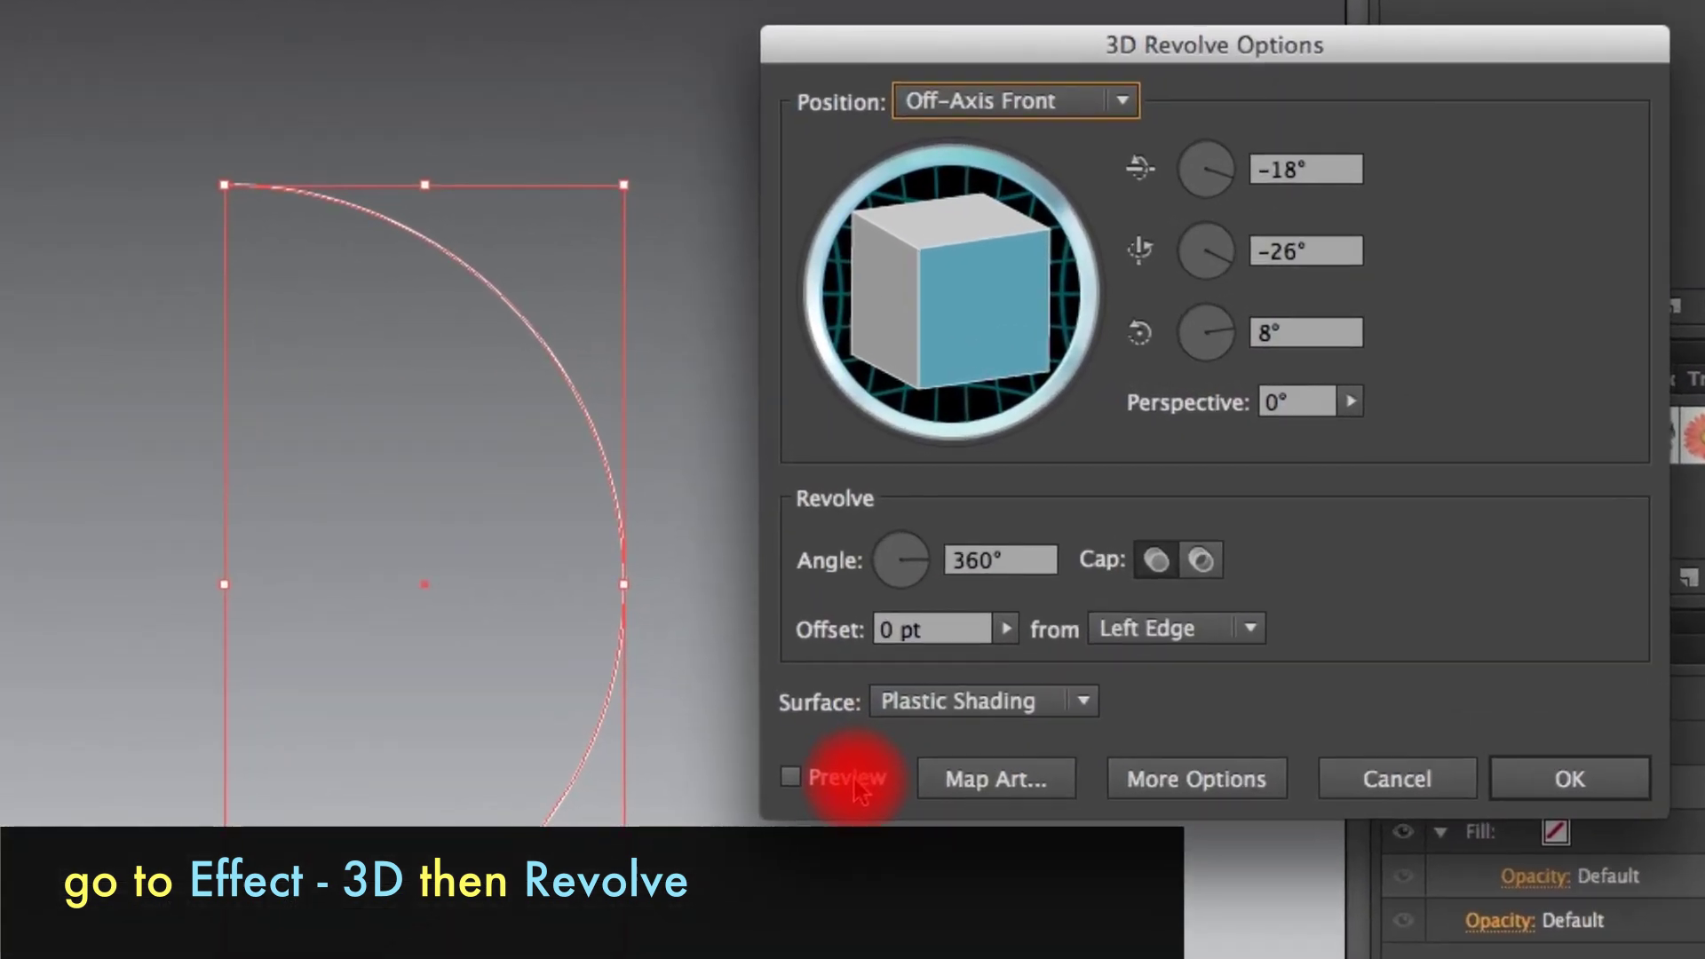
click(902, 677)
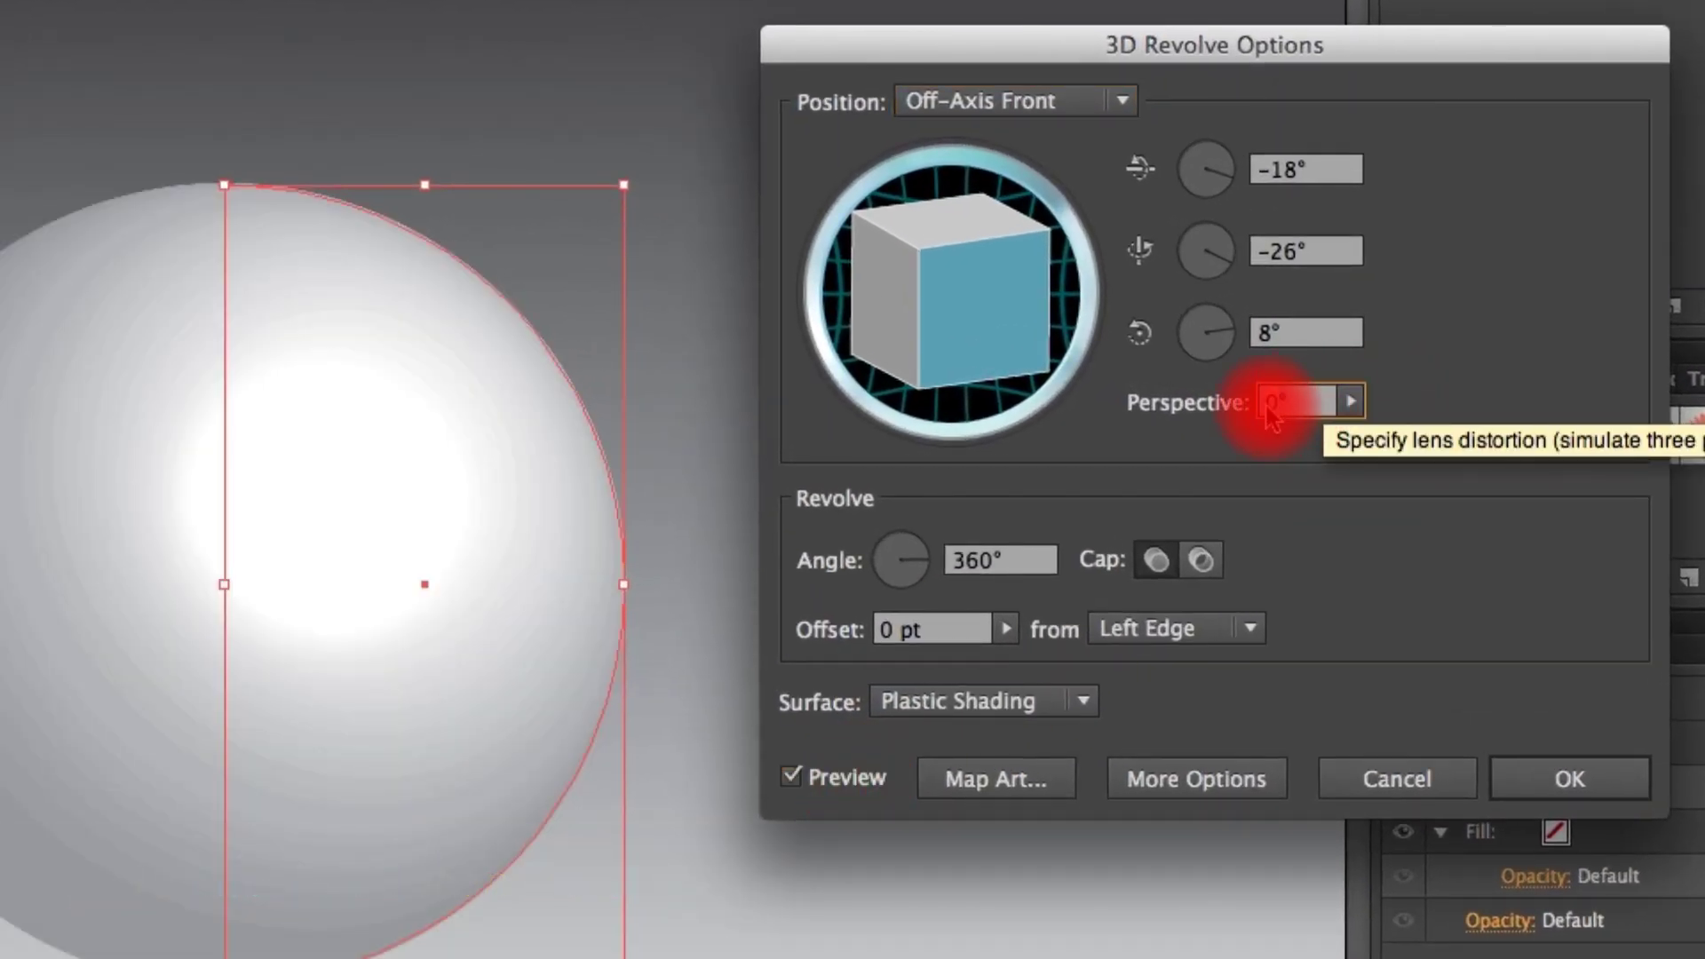
text(45)
key(Tab)
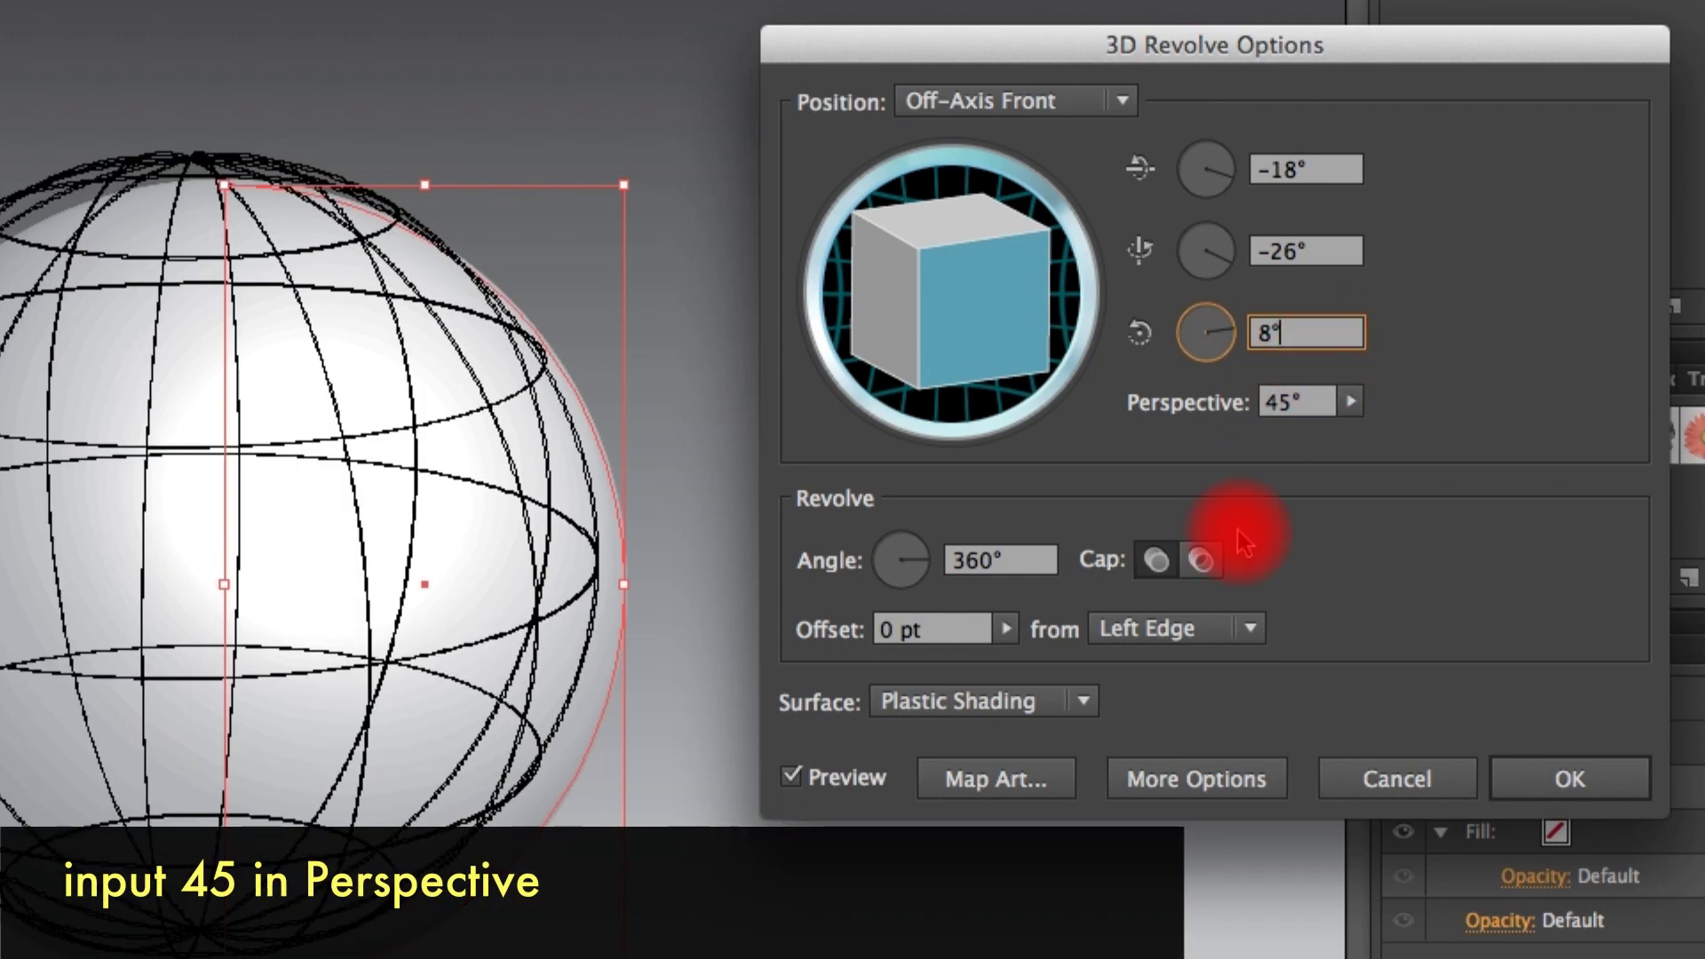
click(1051, 781)
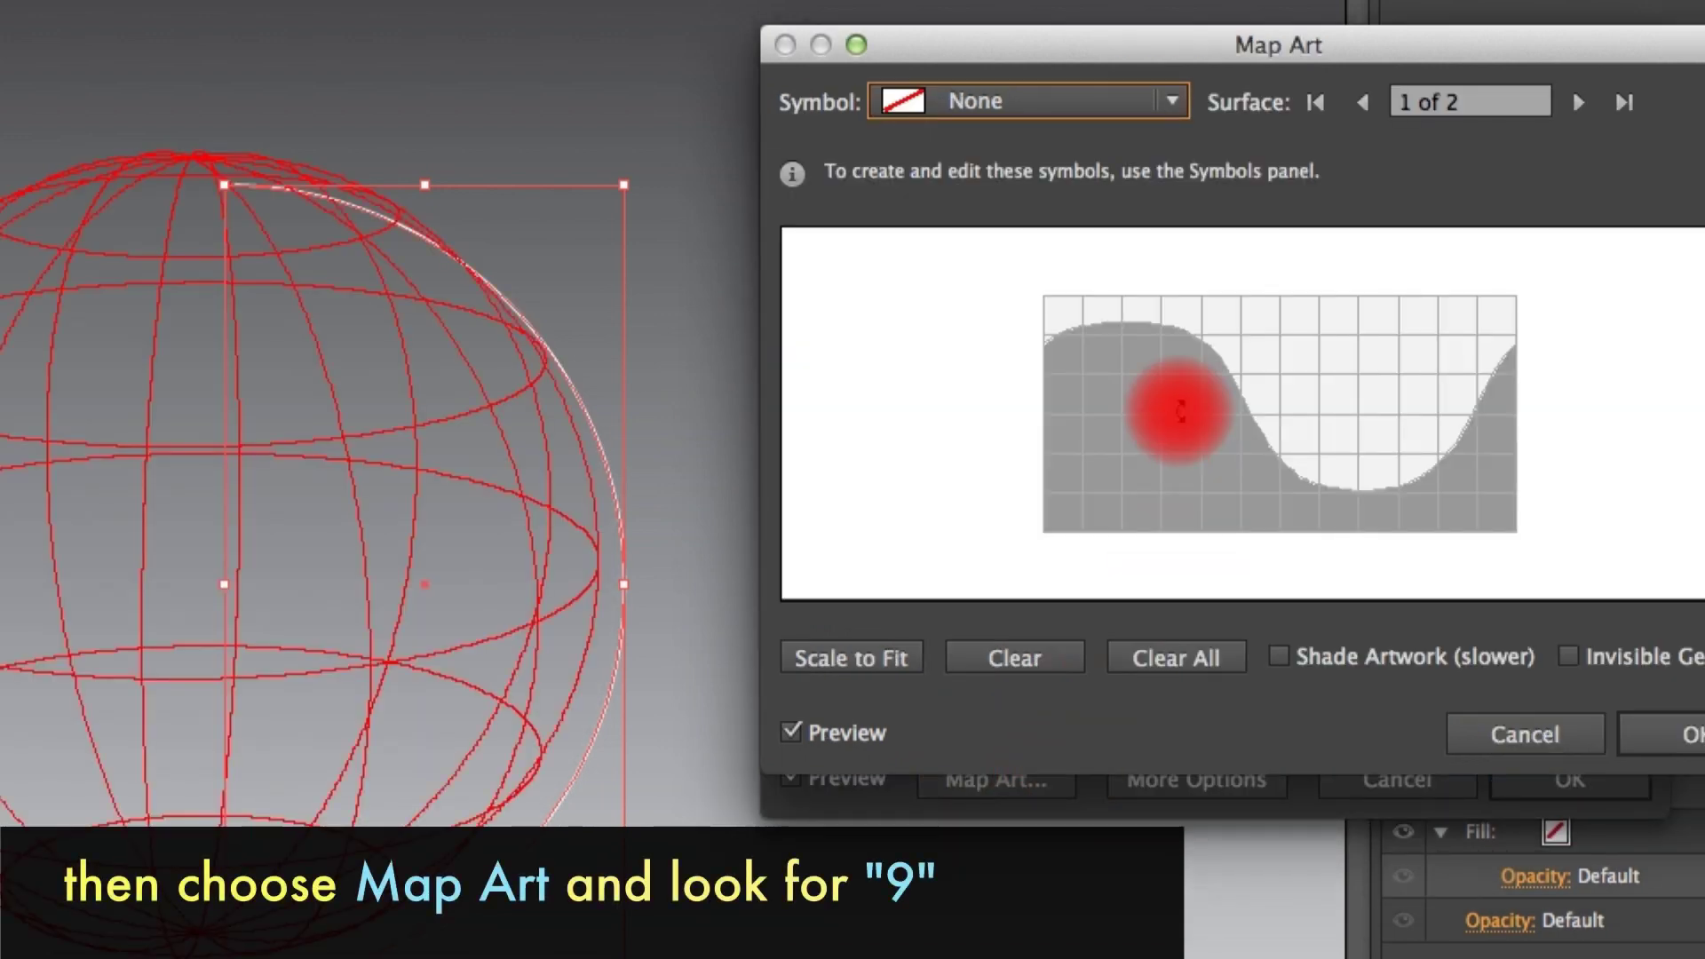
Step: Map the '9 ball' symbol onto the sphere, centre the 9 on the front, and enable Shade Artwork
click(1174, 102)
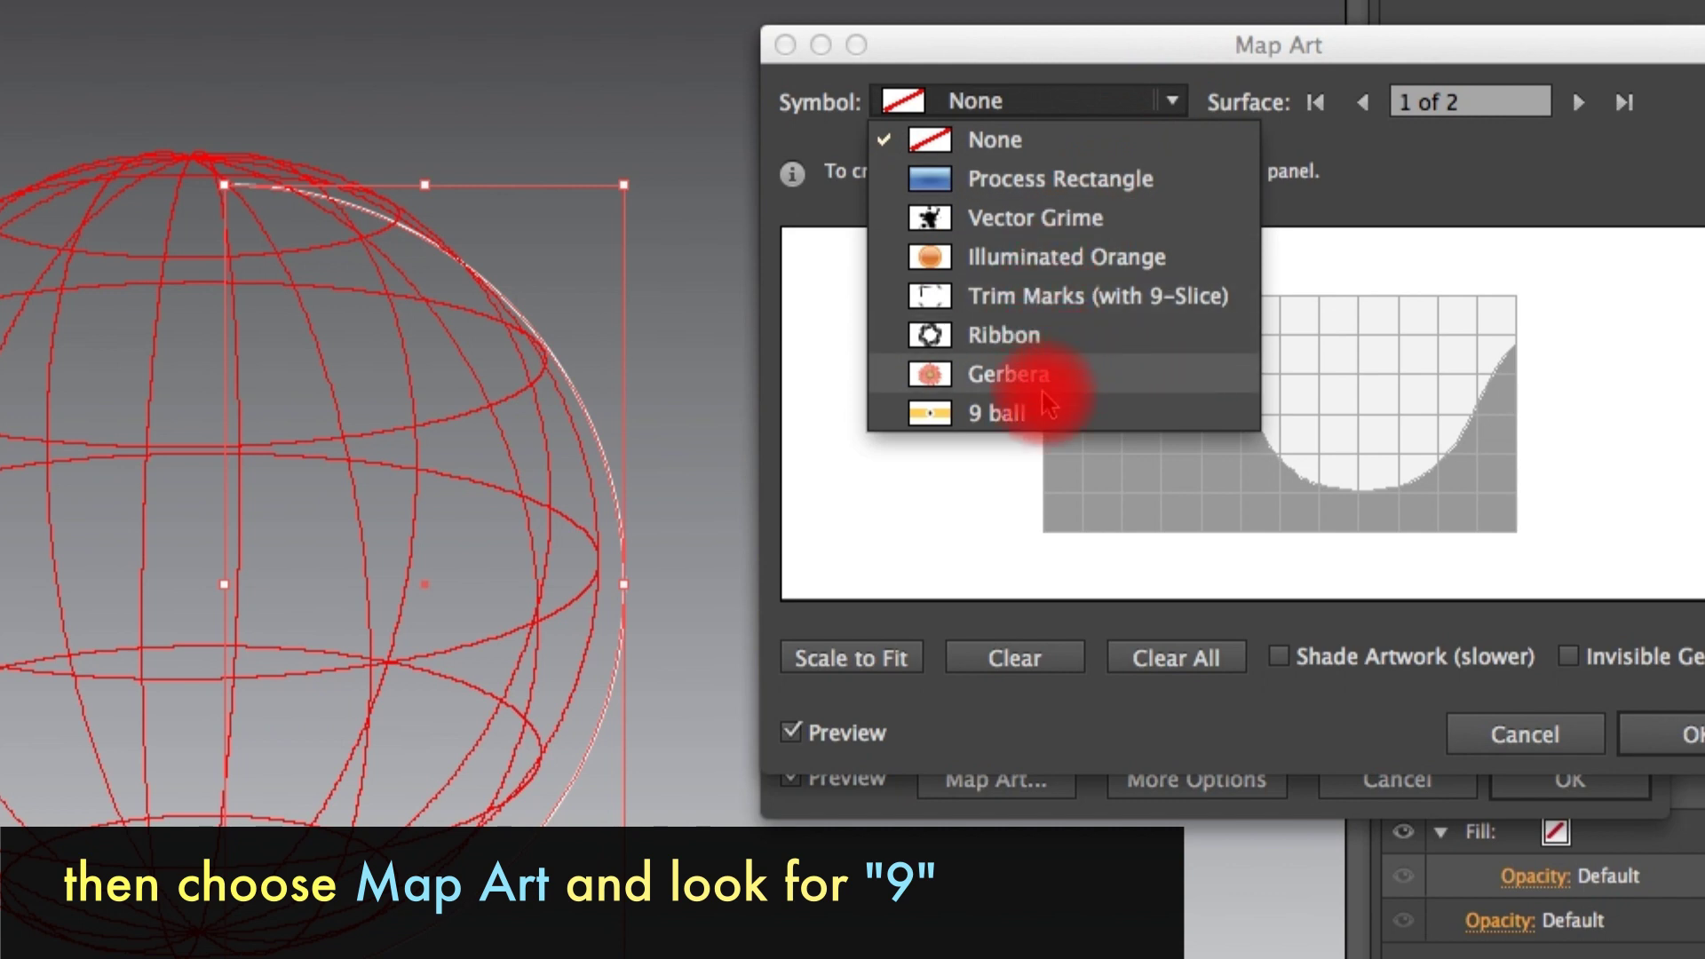
click(1030, 413)
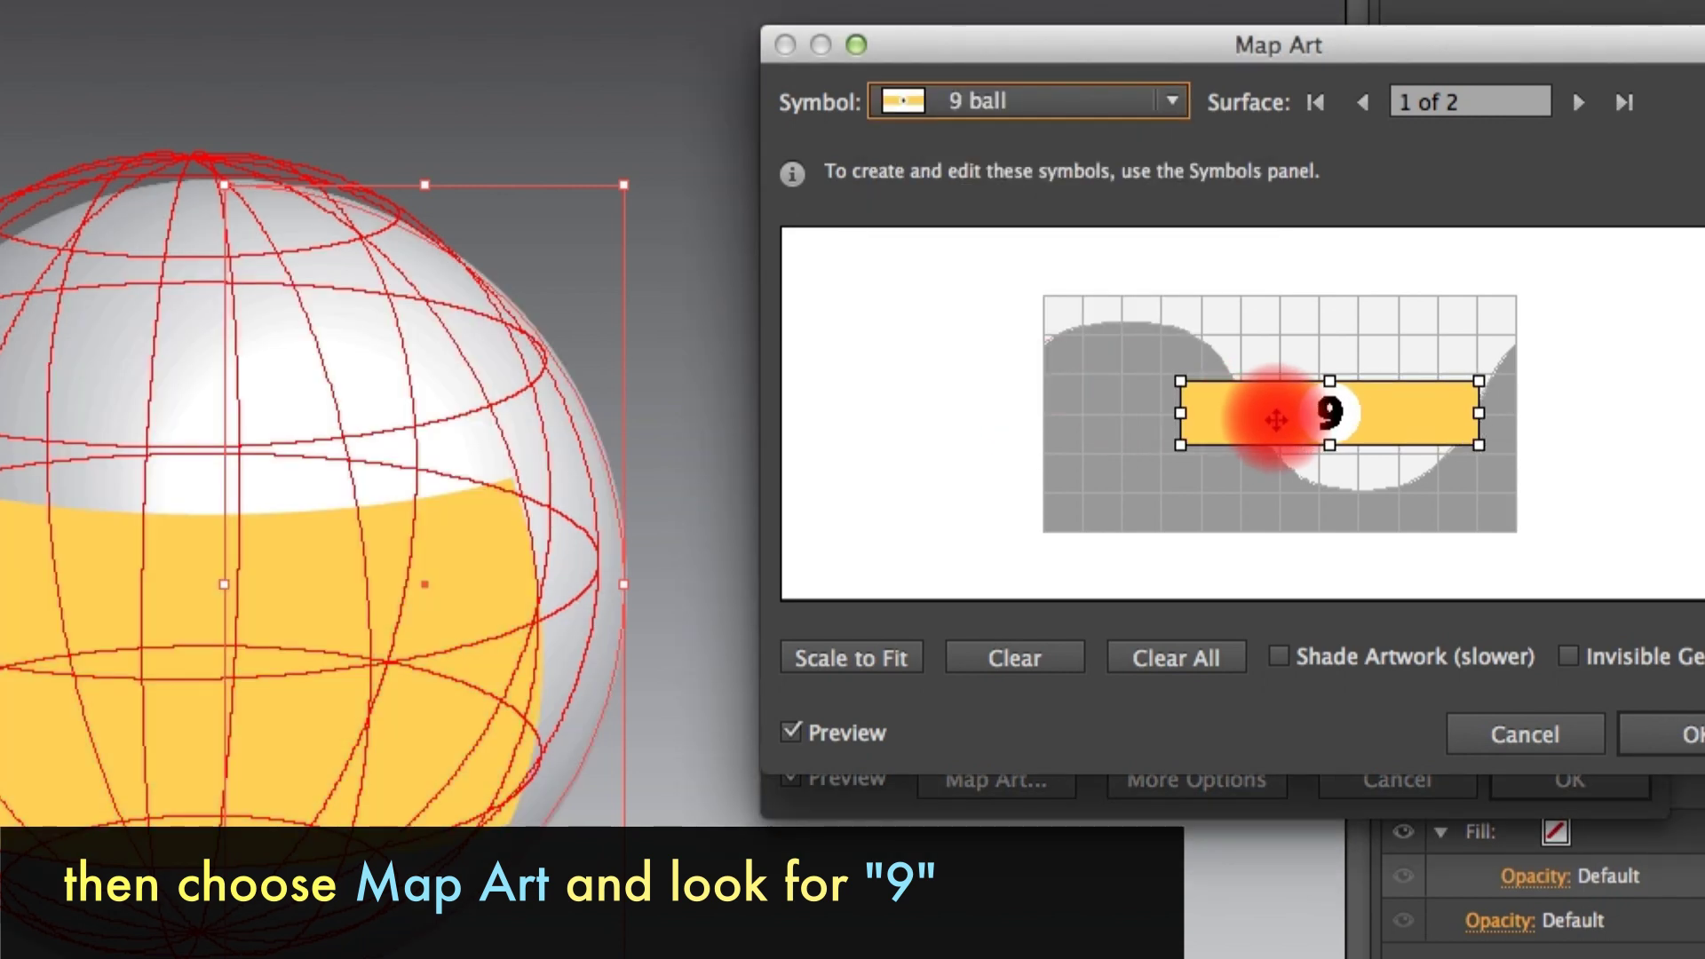
drag(1226, 418, 1324, 416)
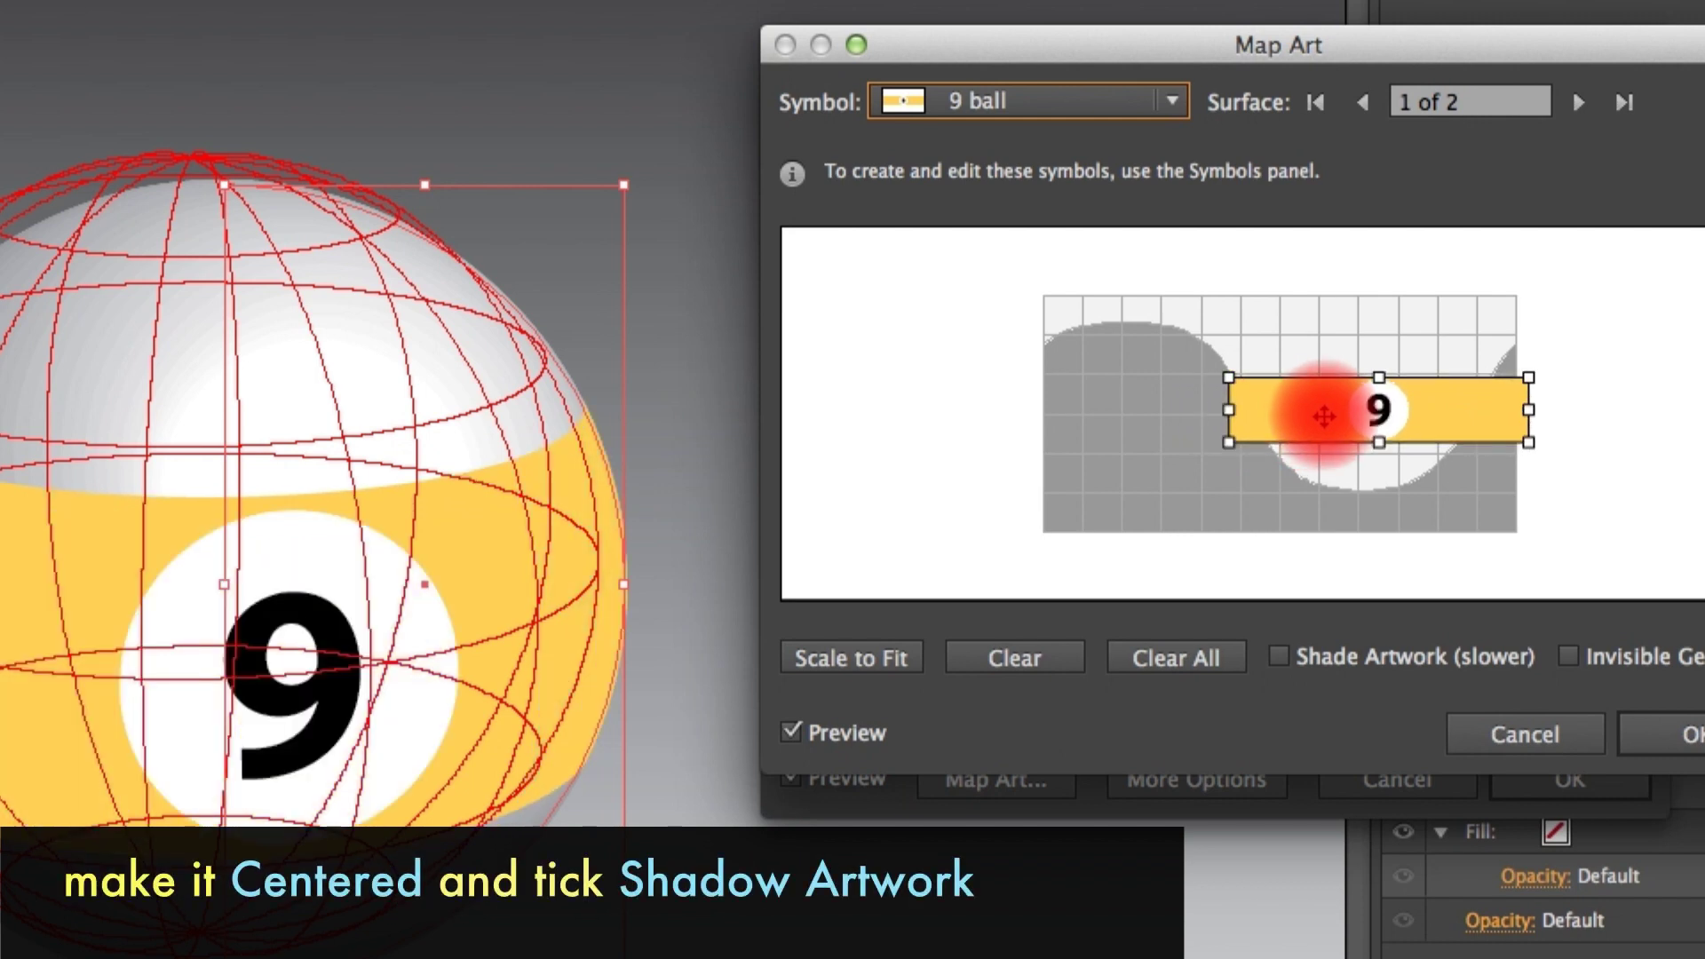
drag(1324, 416, 1319, 415)
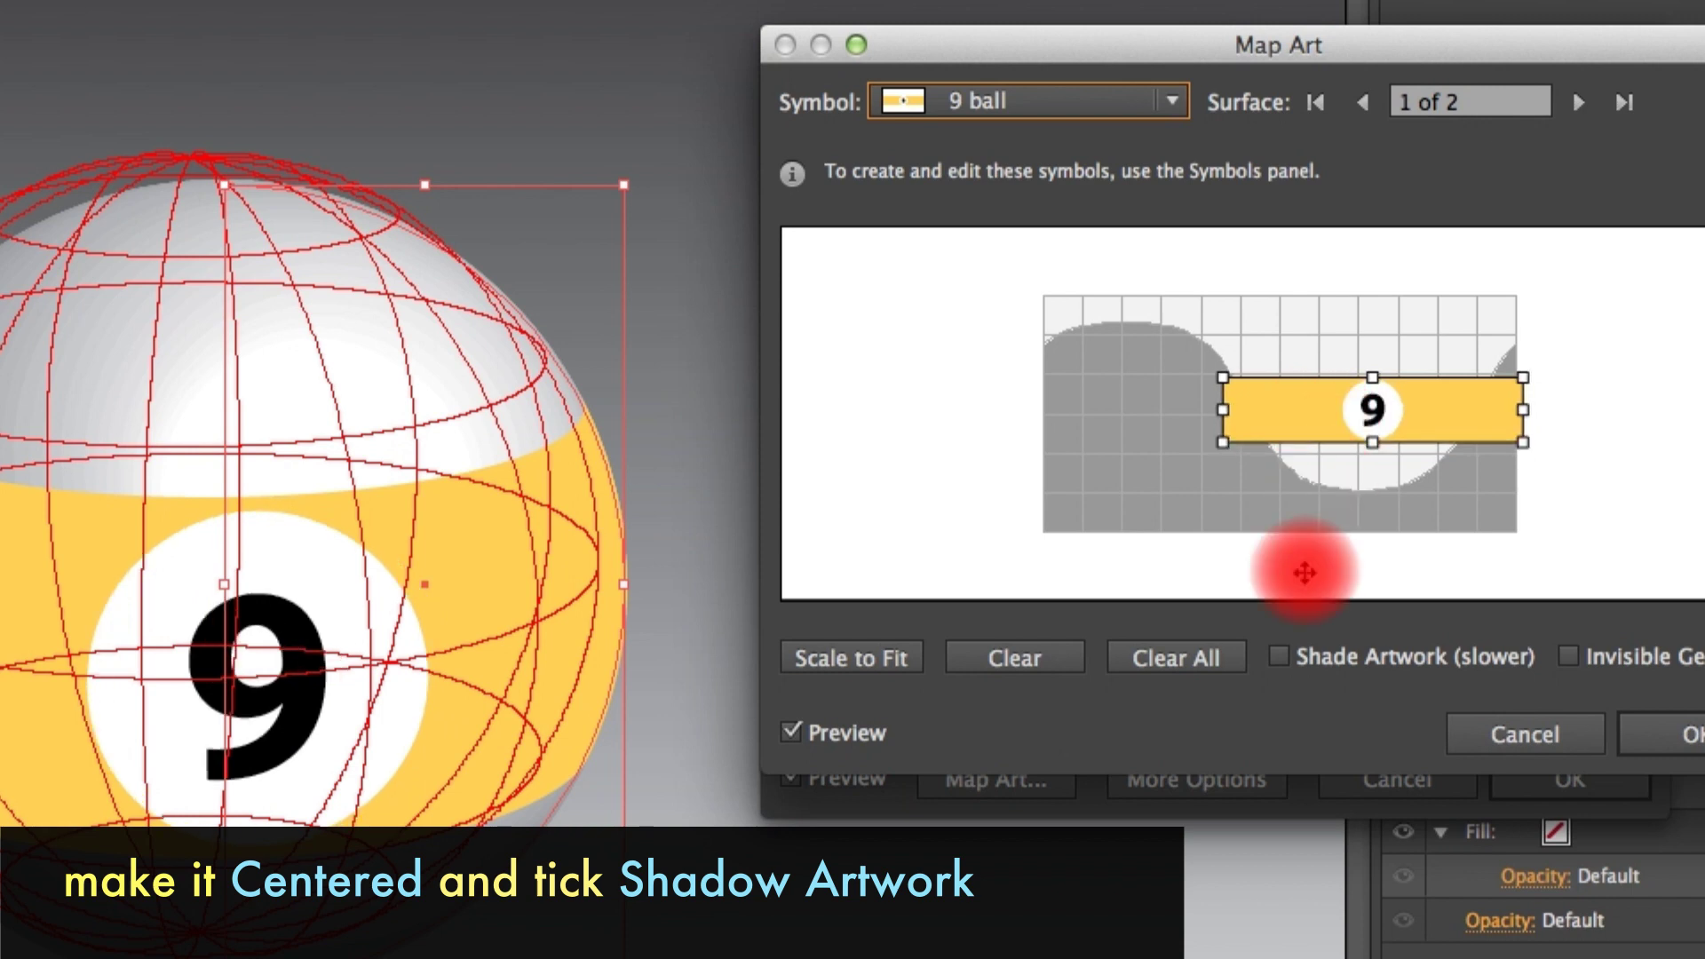
click(1280, 658)
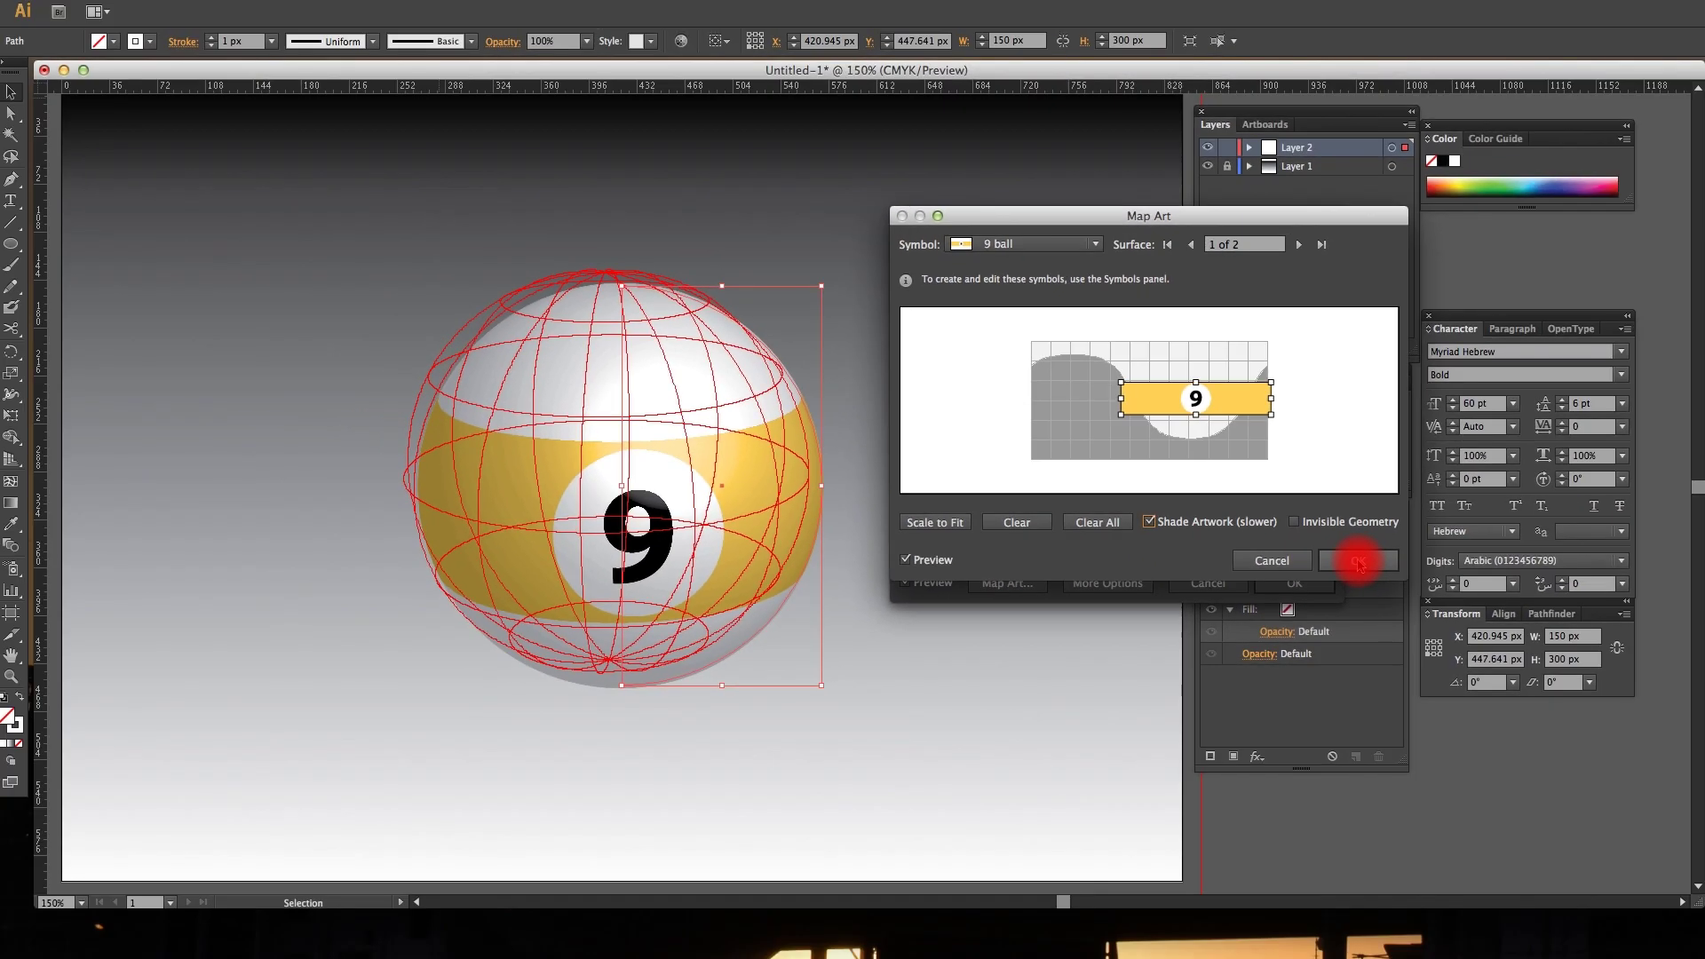
click(1359, 562)
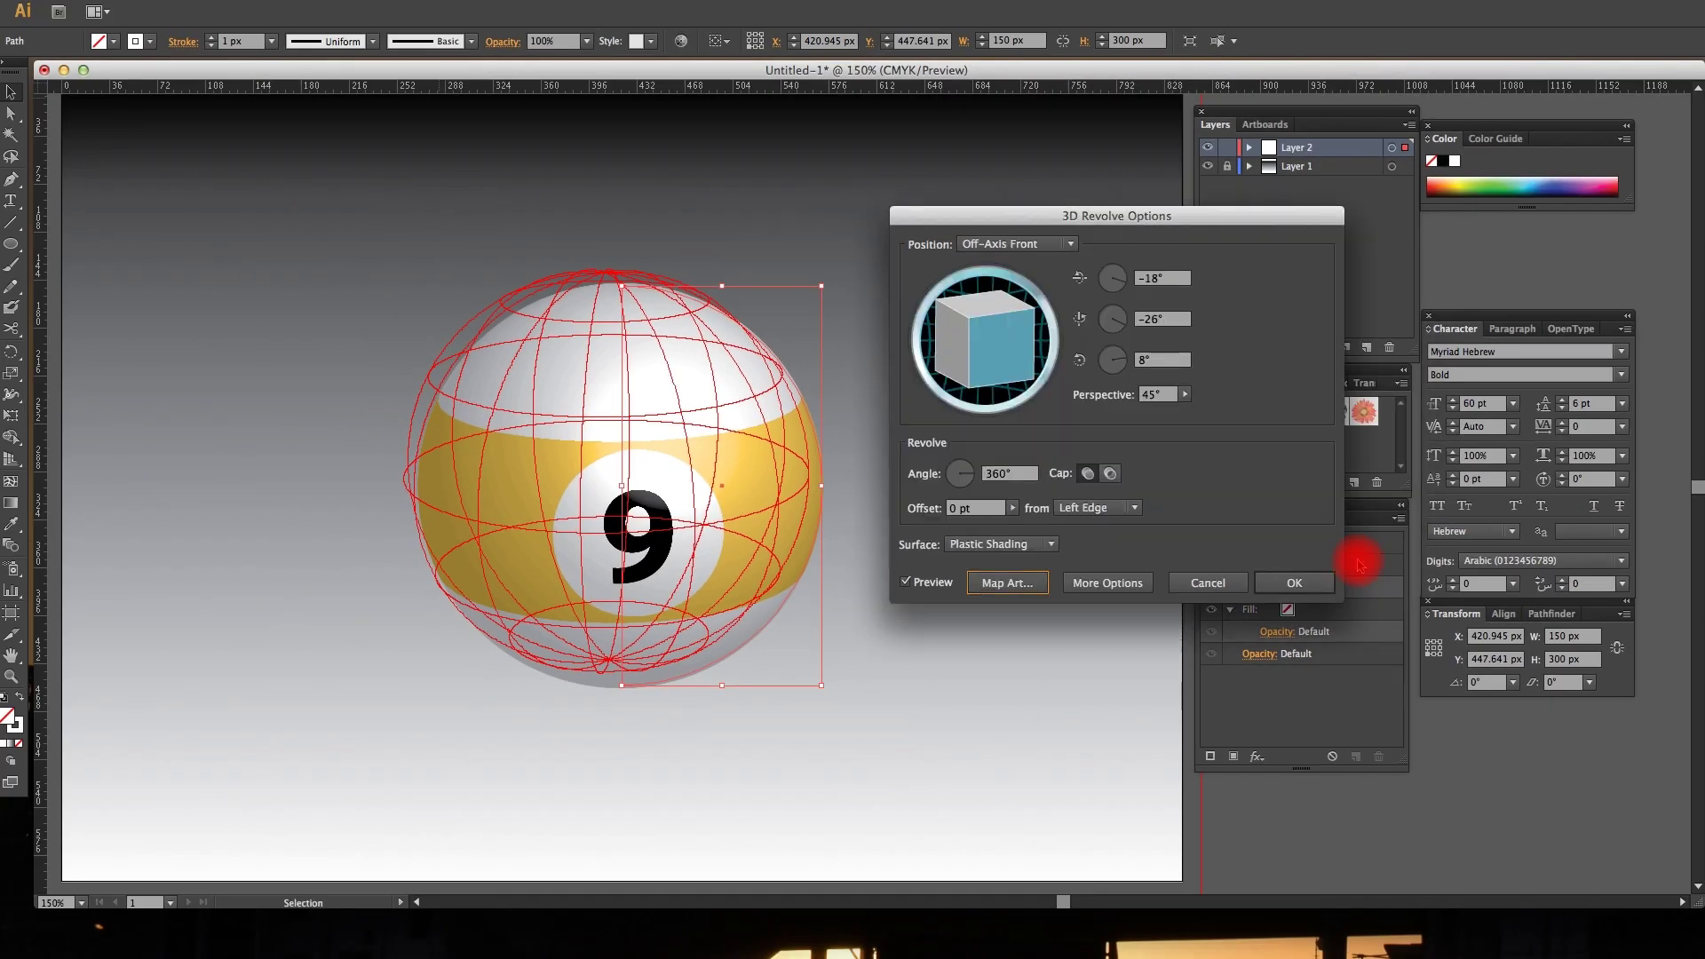
Step: Set shading Blend Steps to 100, confirm the 3D Revolve, and deselect the ball
click(1090, 586)
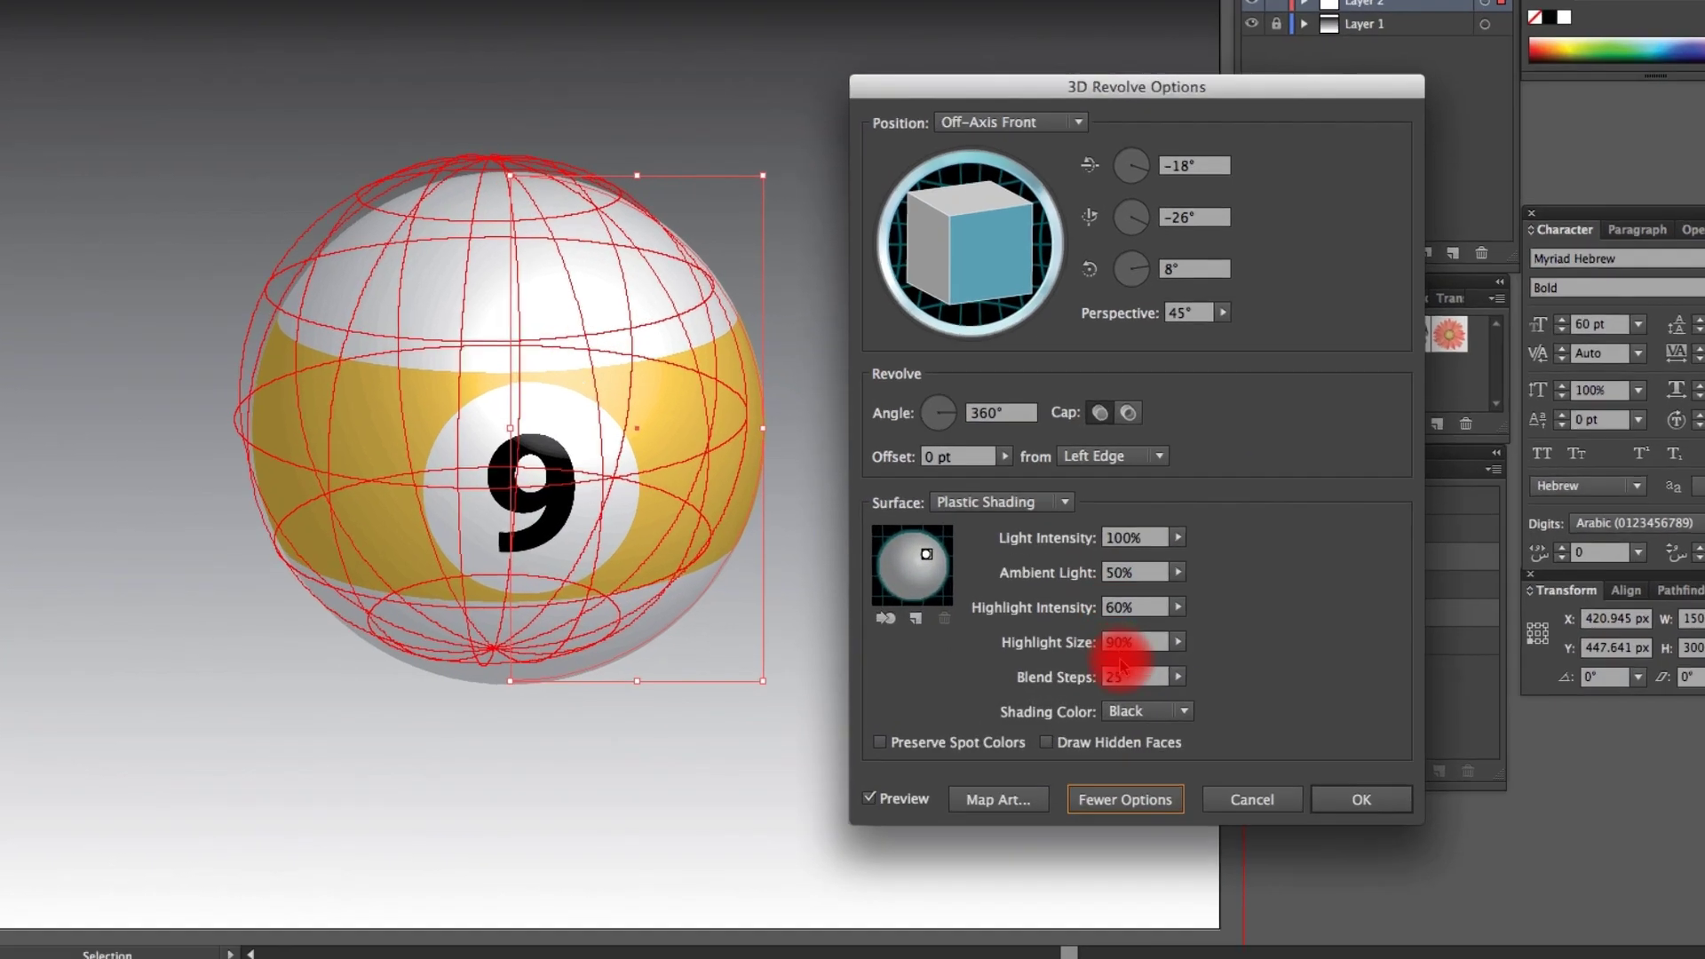
click(1101, 682)
text(100)
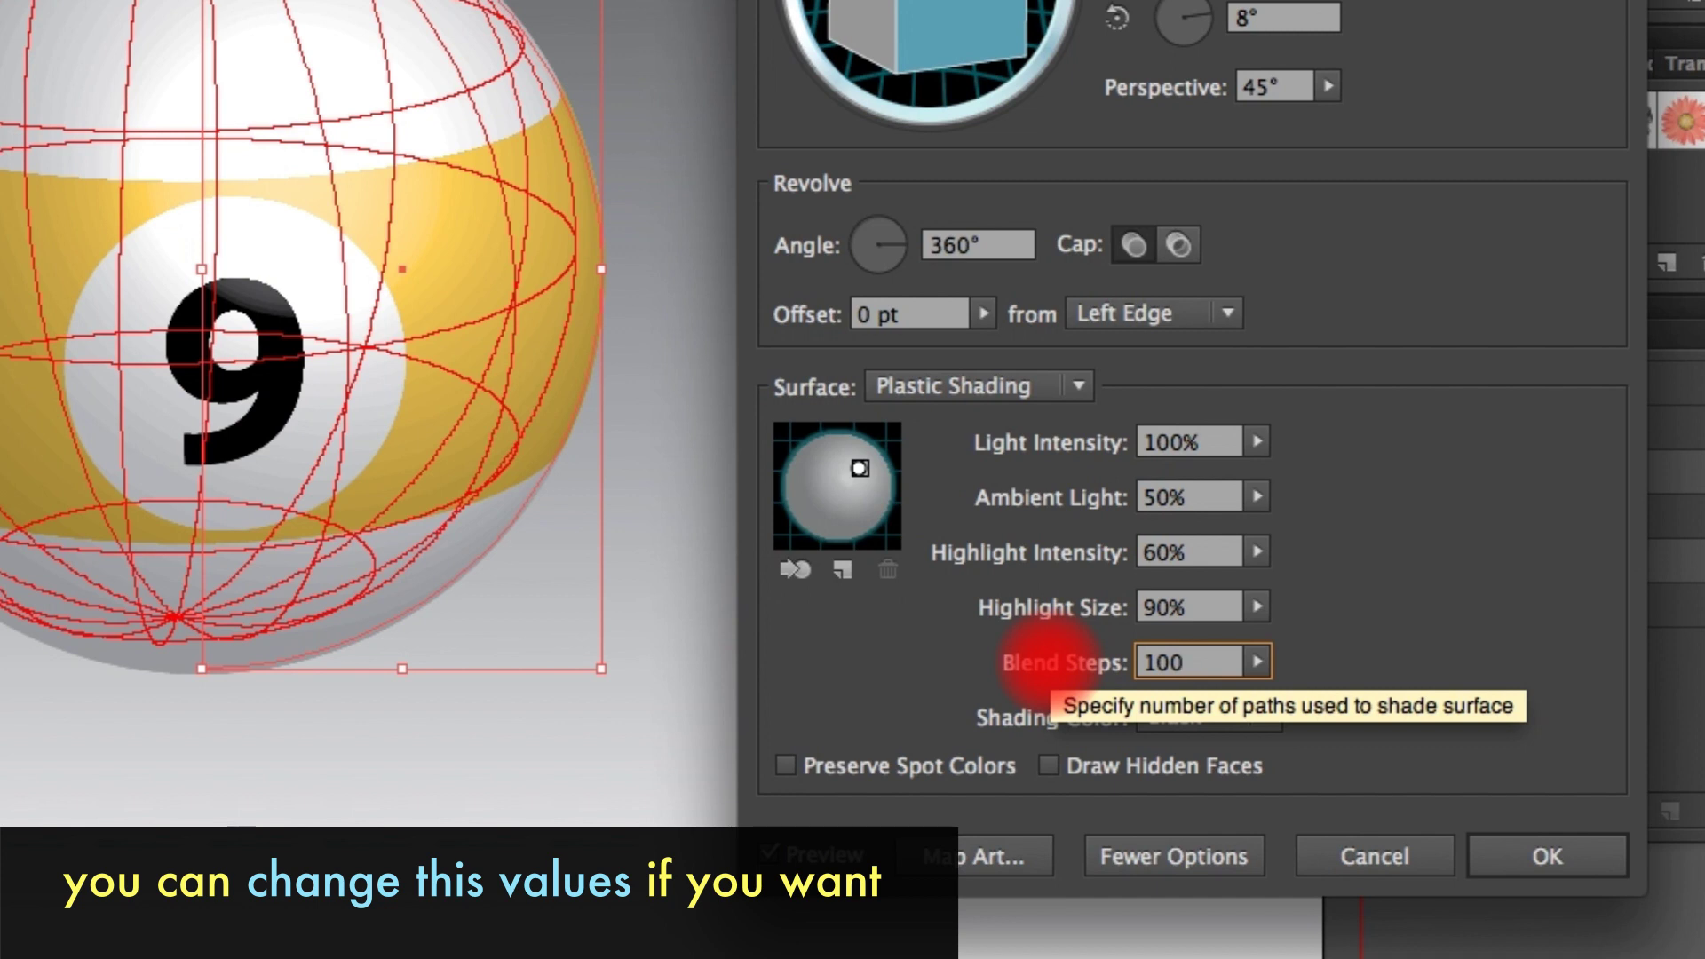
click(1174, 502)
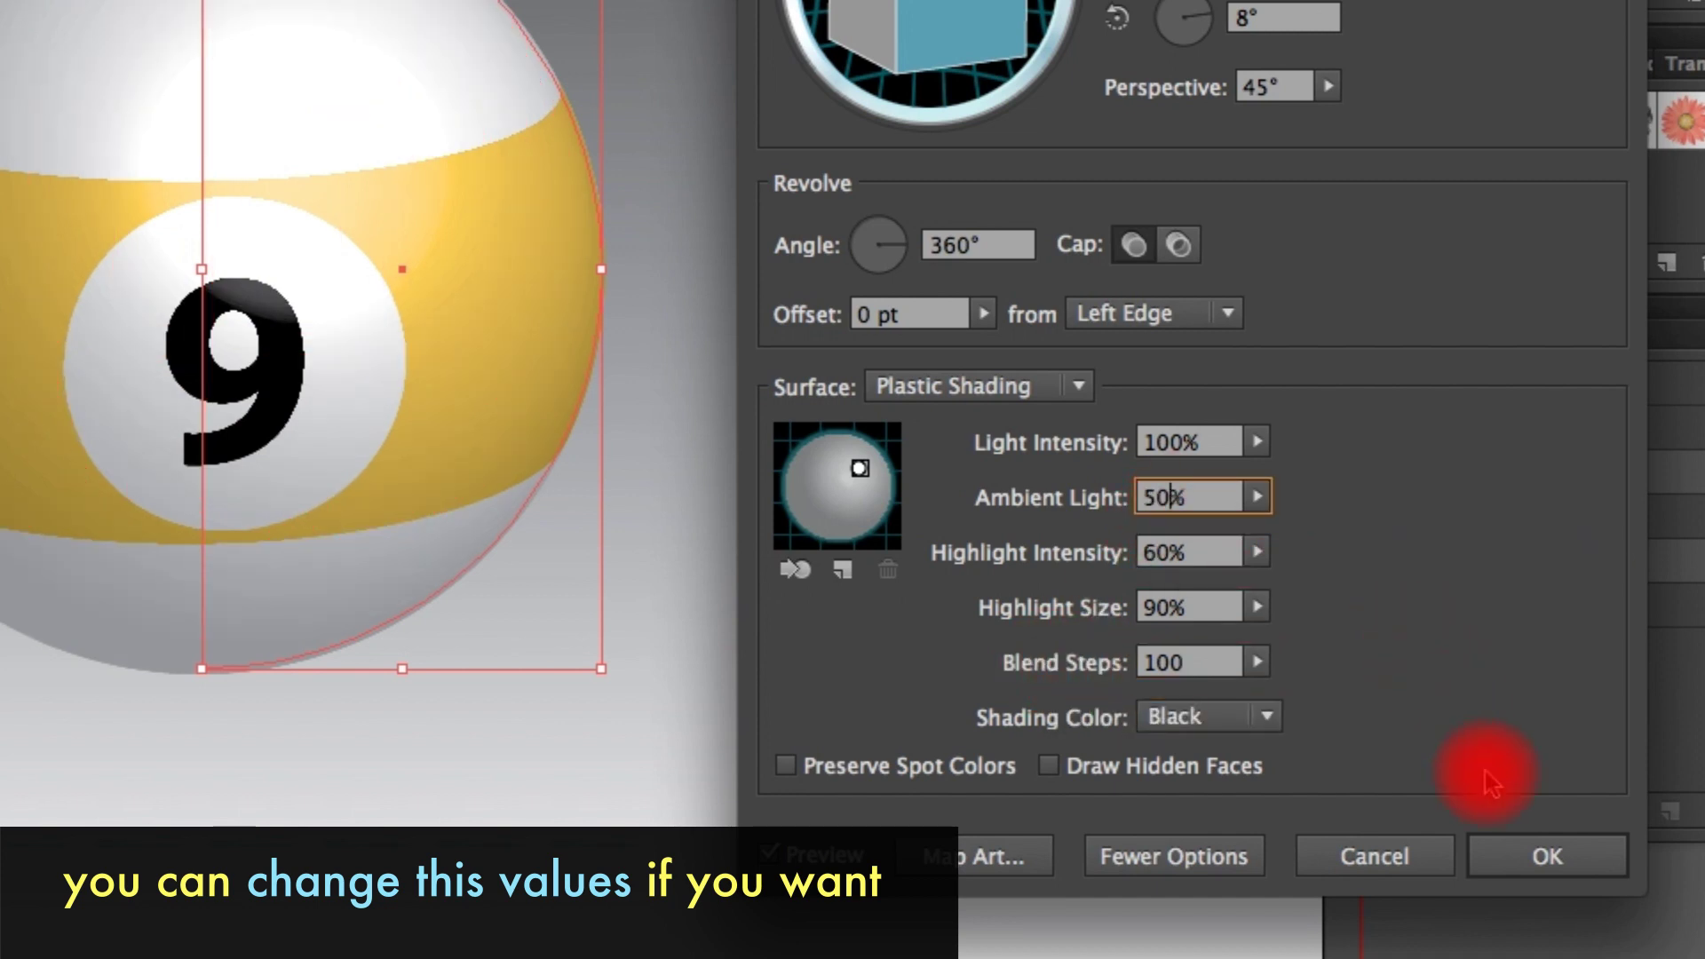
click(1513, 855)
click(911, 471)
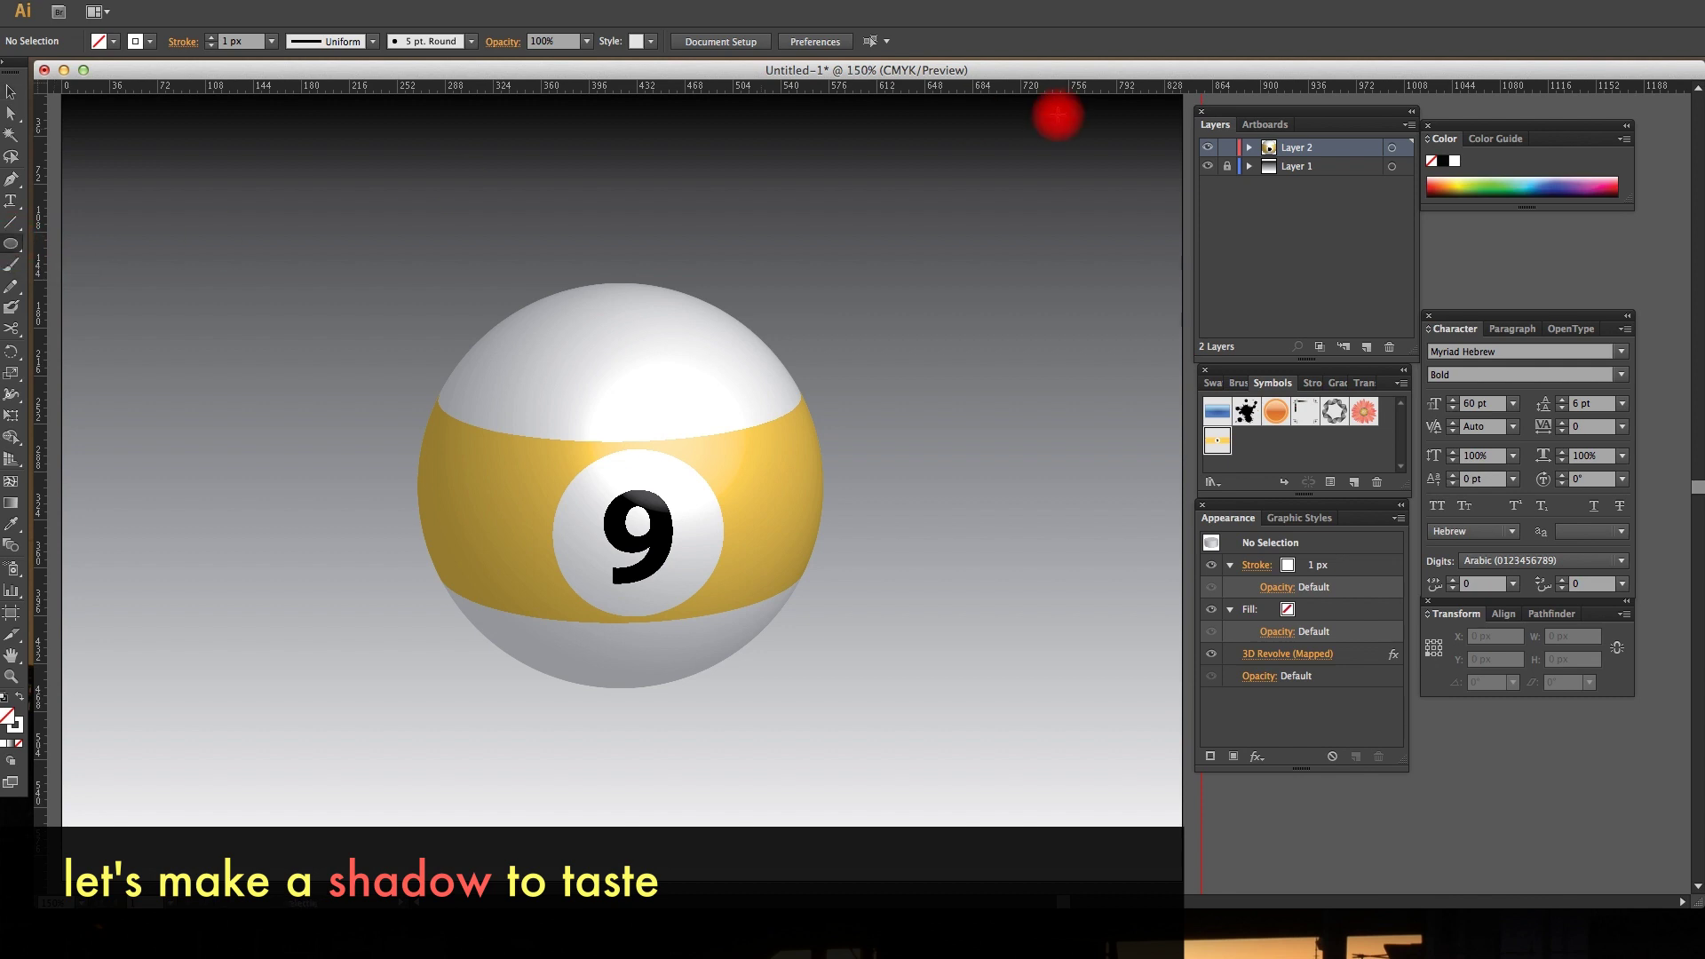
Step: Draw a flat black 272 × 32 px ellipse just under the ball and send it behind the ball
click(1444, 163)
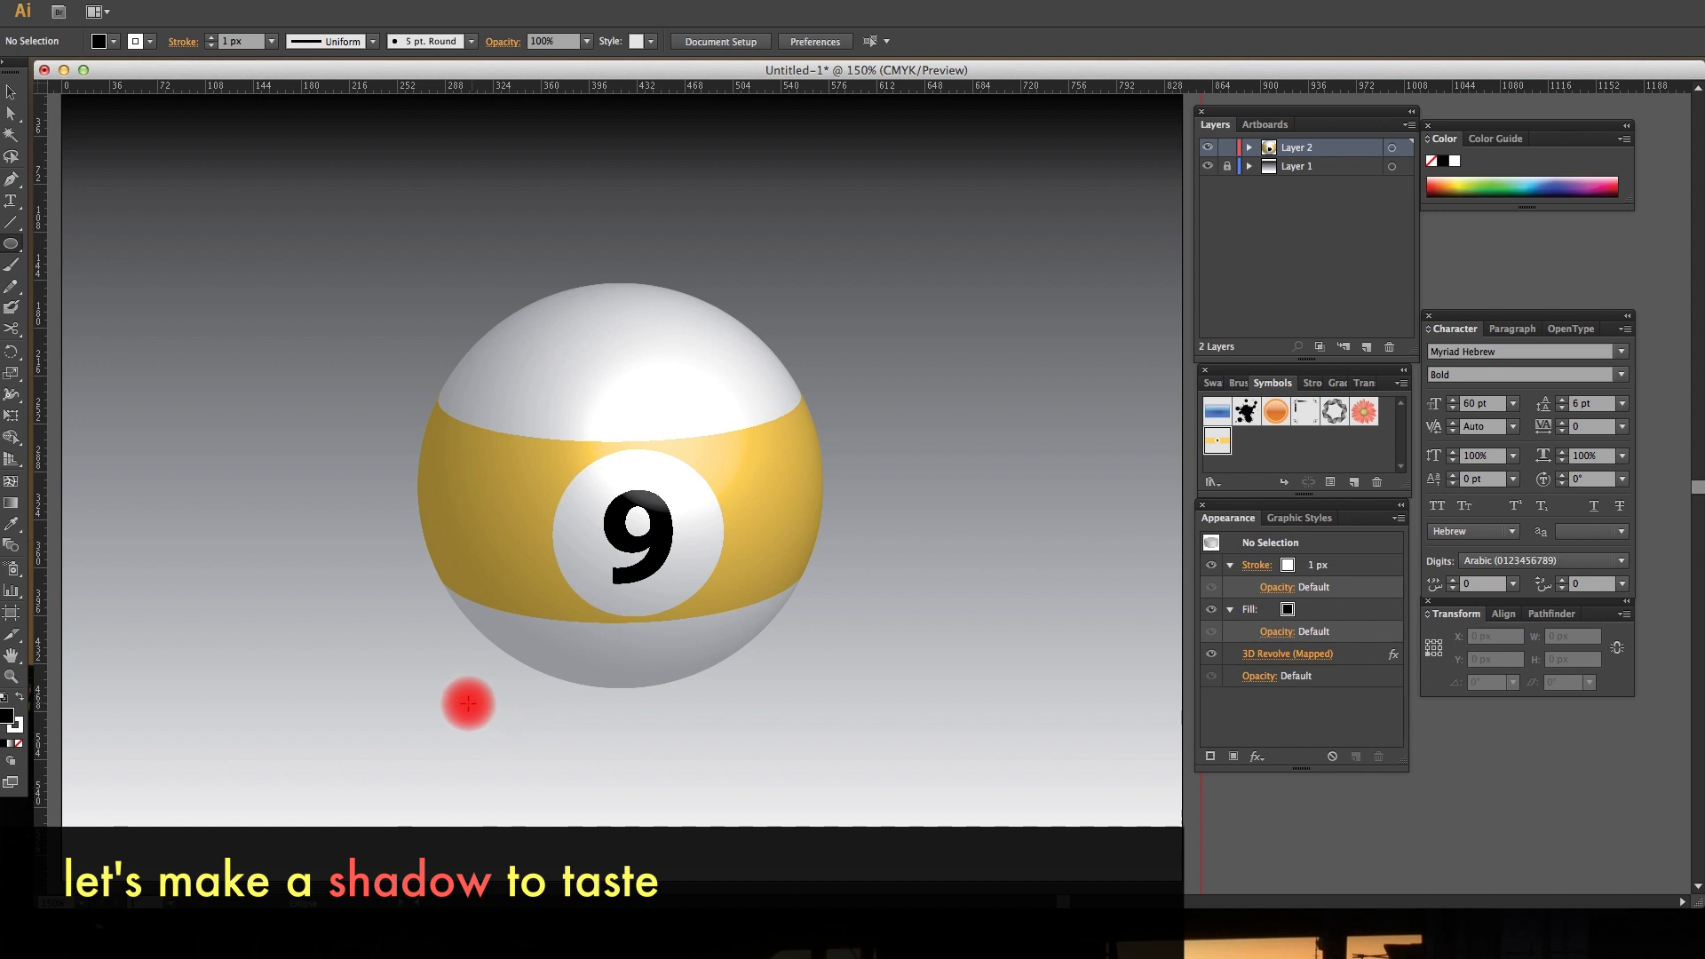
mouse_move(436, 689)
mouse_down()
mouse_move(798, 728)
mouse_move(721, 702)
mouse_up()
key(v)
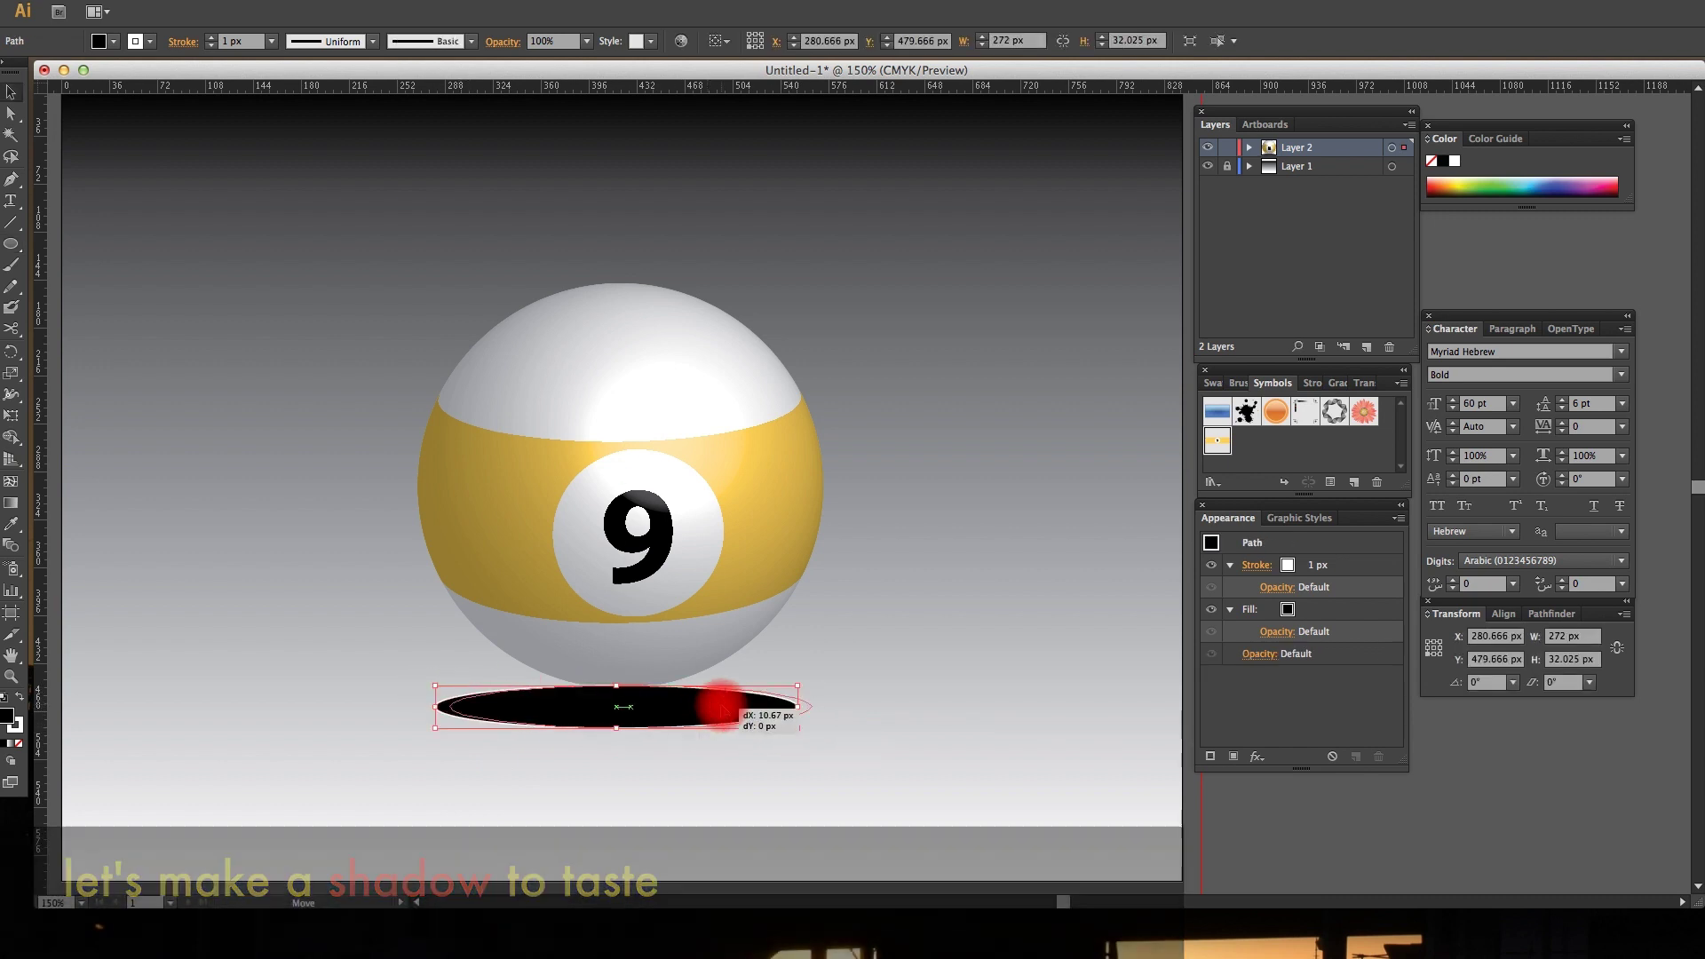
key(a)
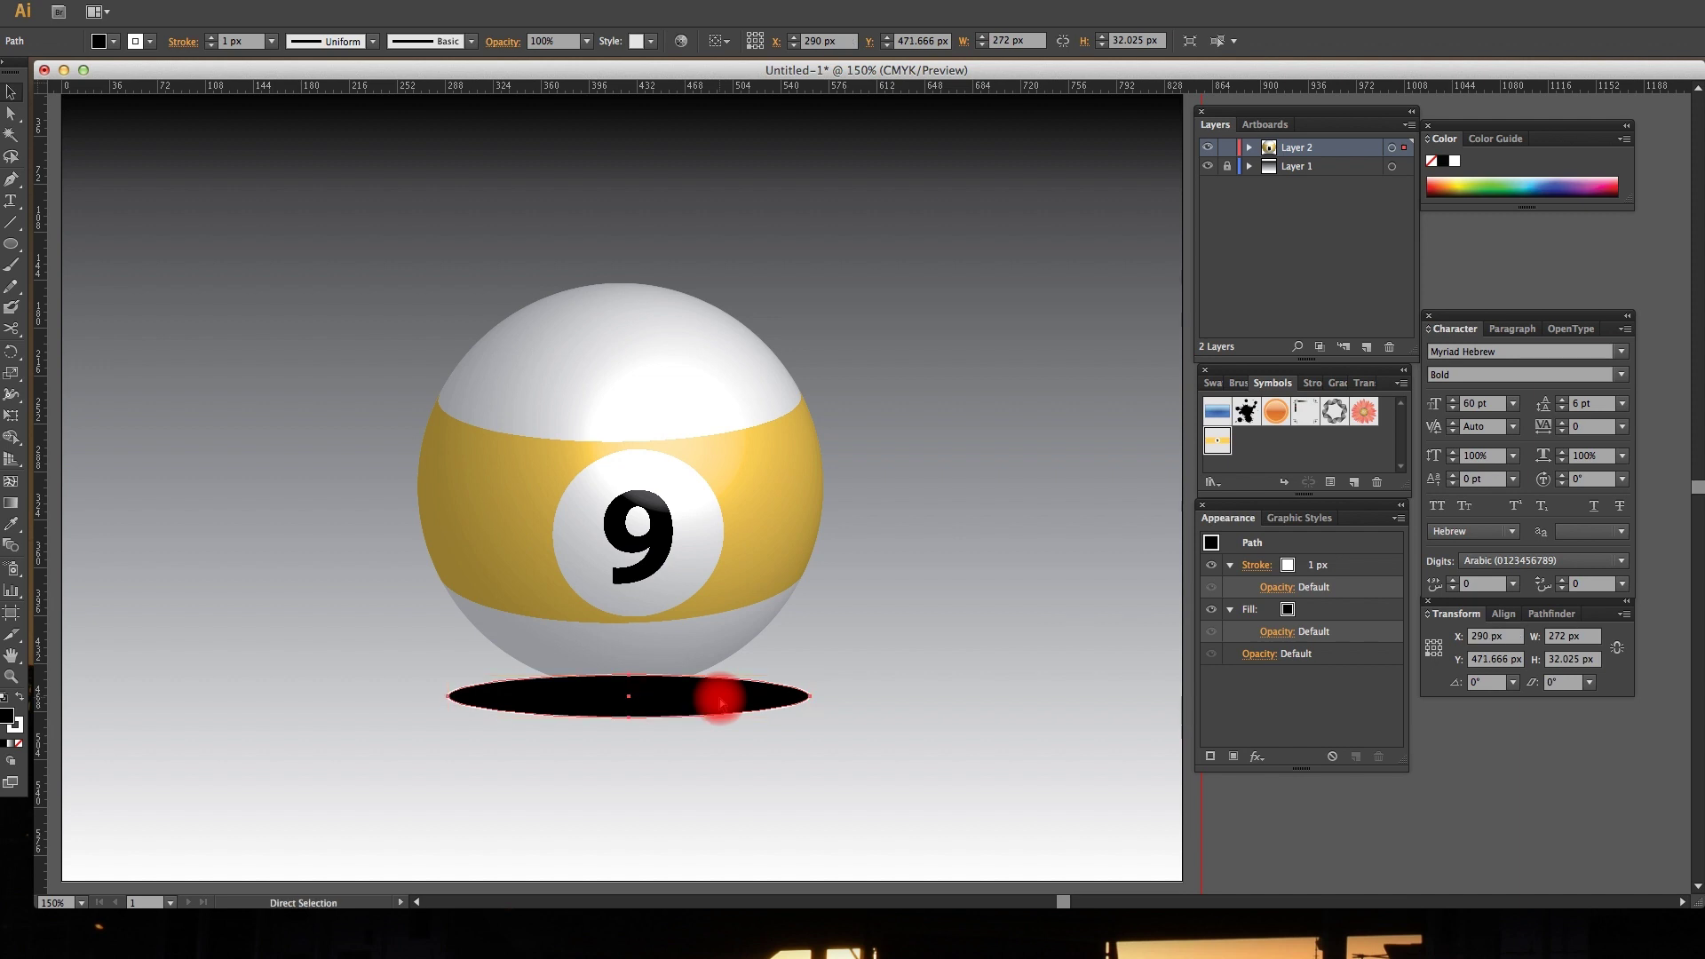
key(ctrl+bracketleft)
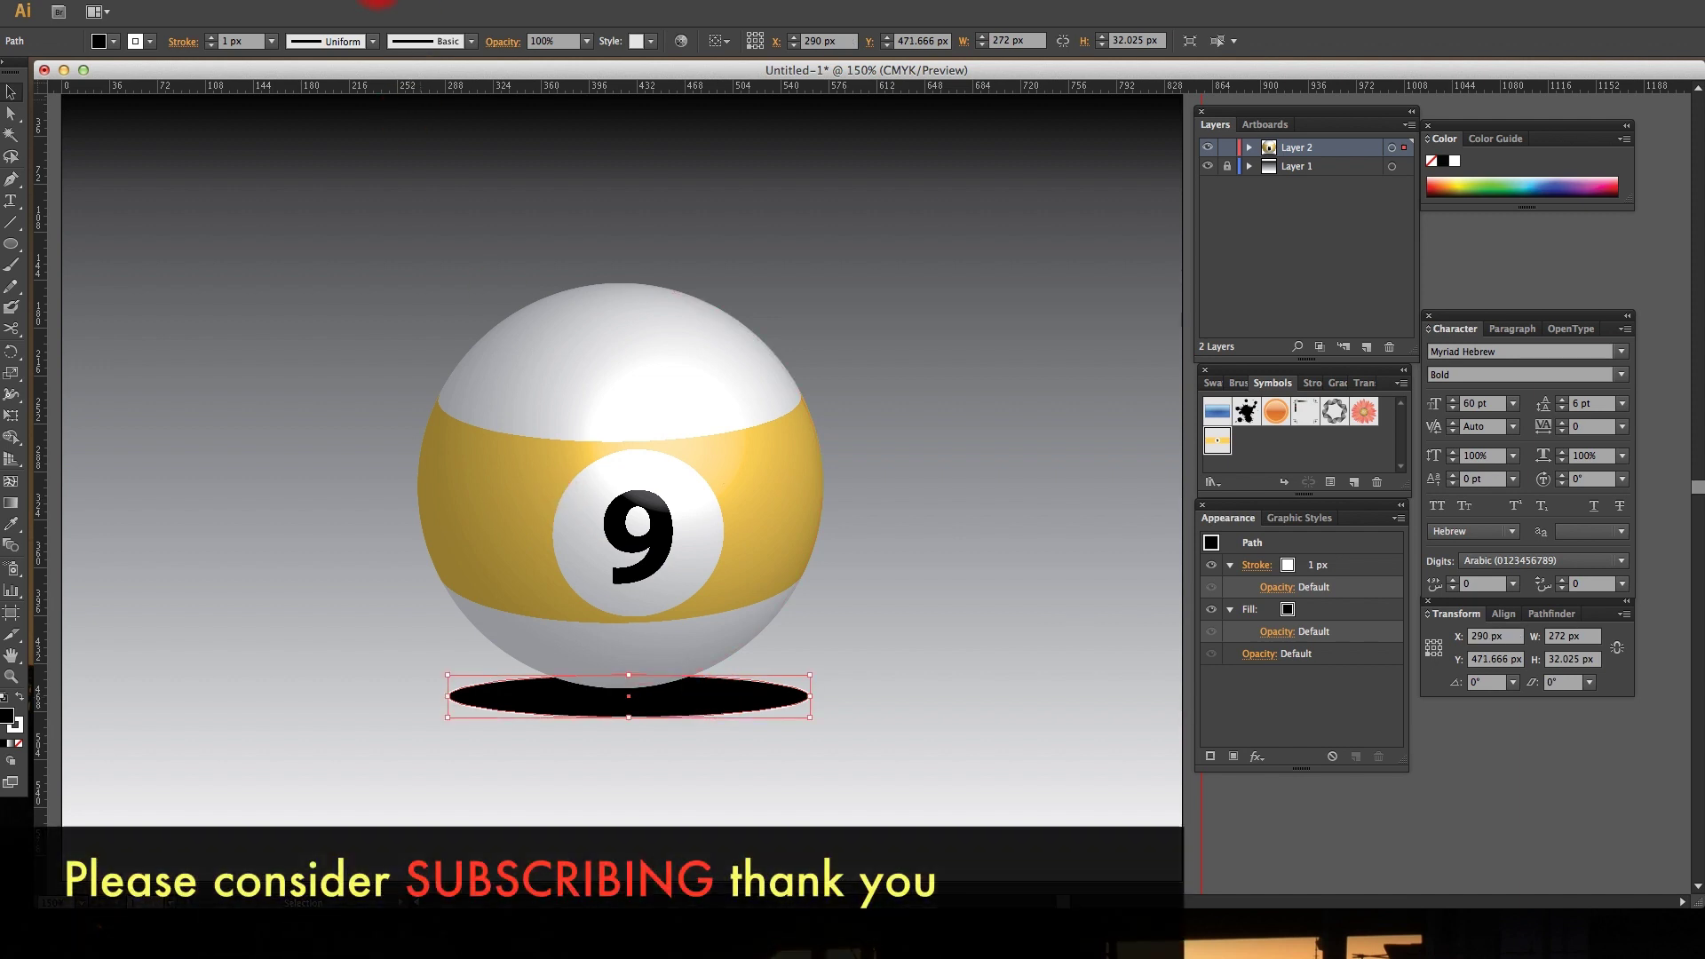
click(400, 0)
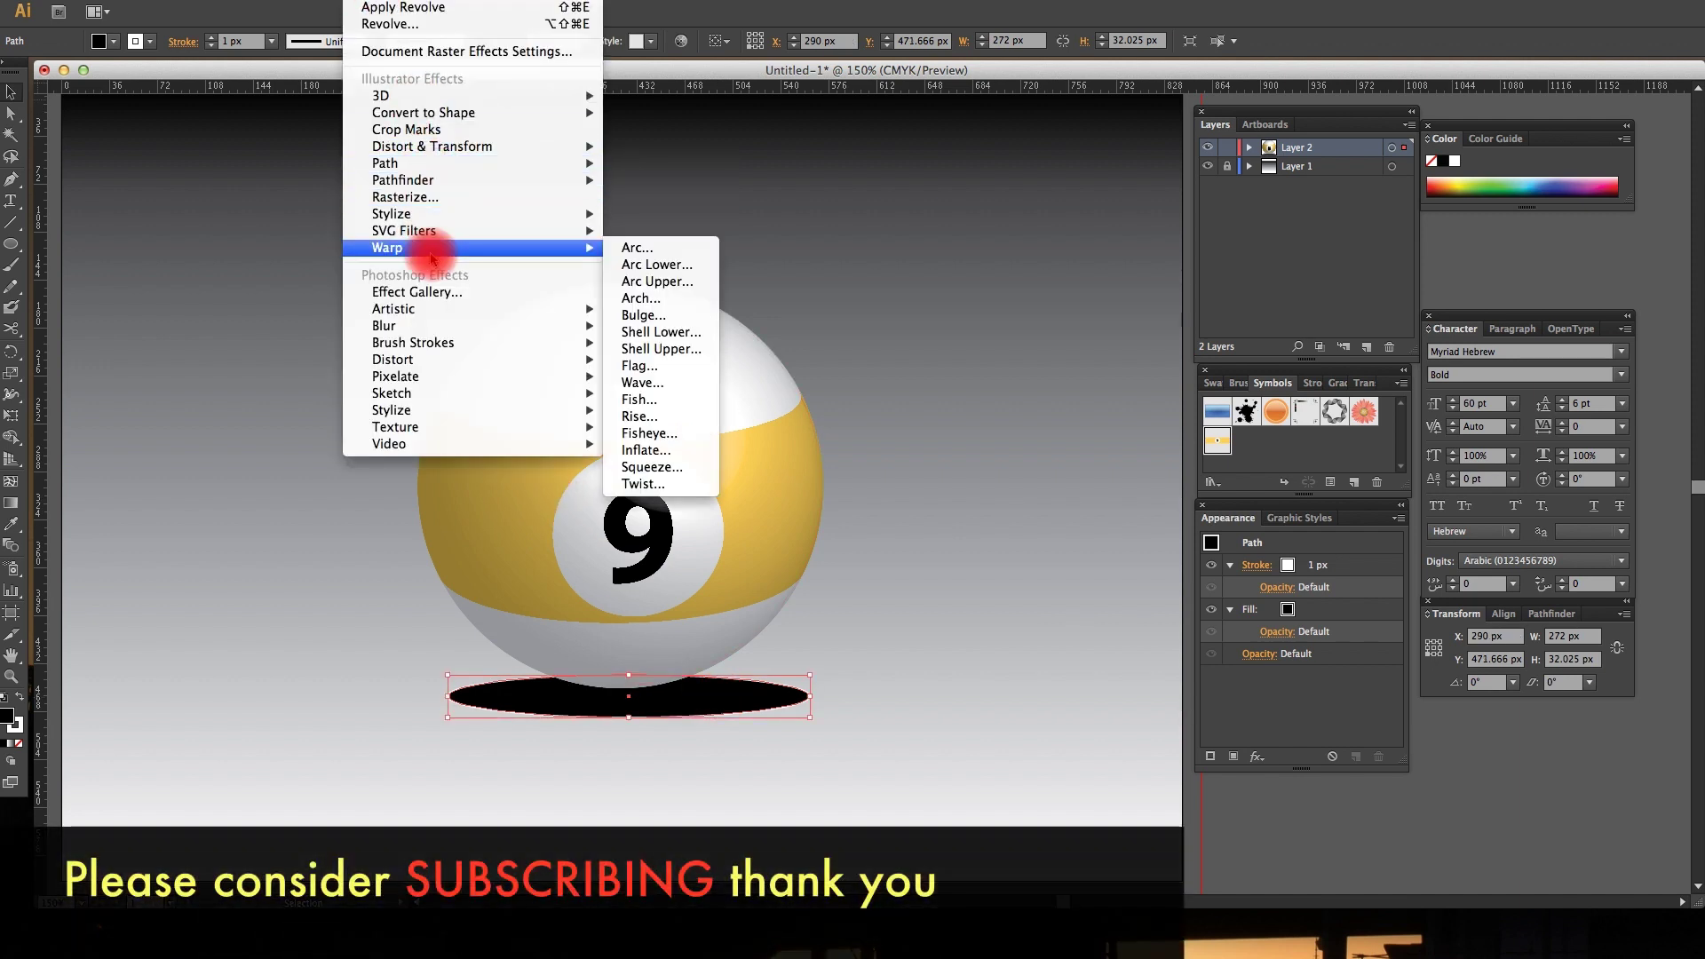
Step: Apply a 21.9 px Gaussian Blur to the shadow ellipse
mouse_move(383, 325)
click(666, 326)
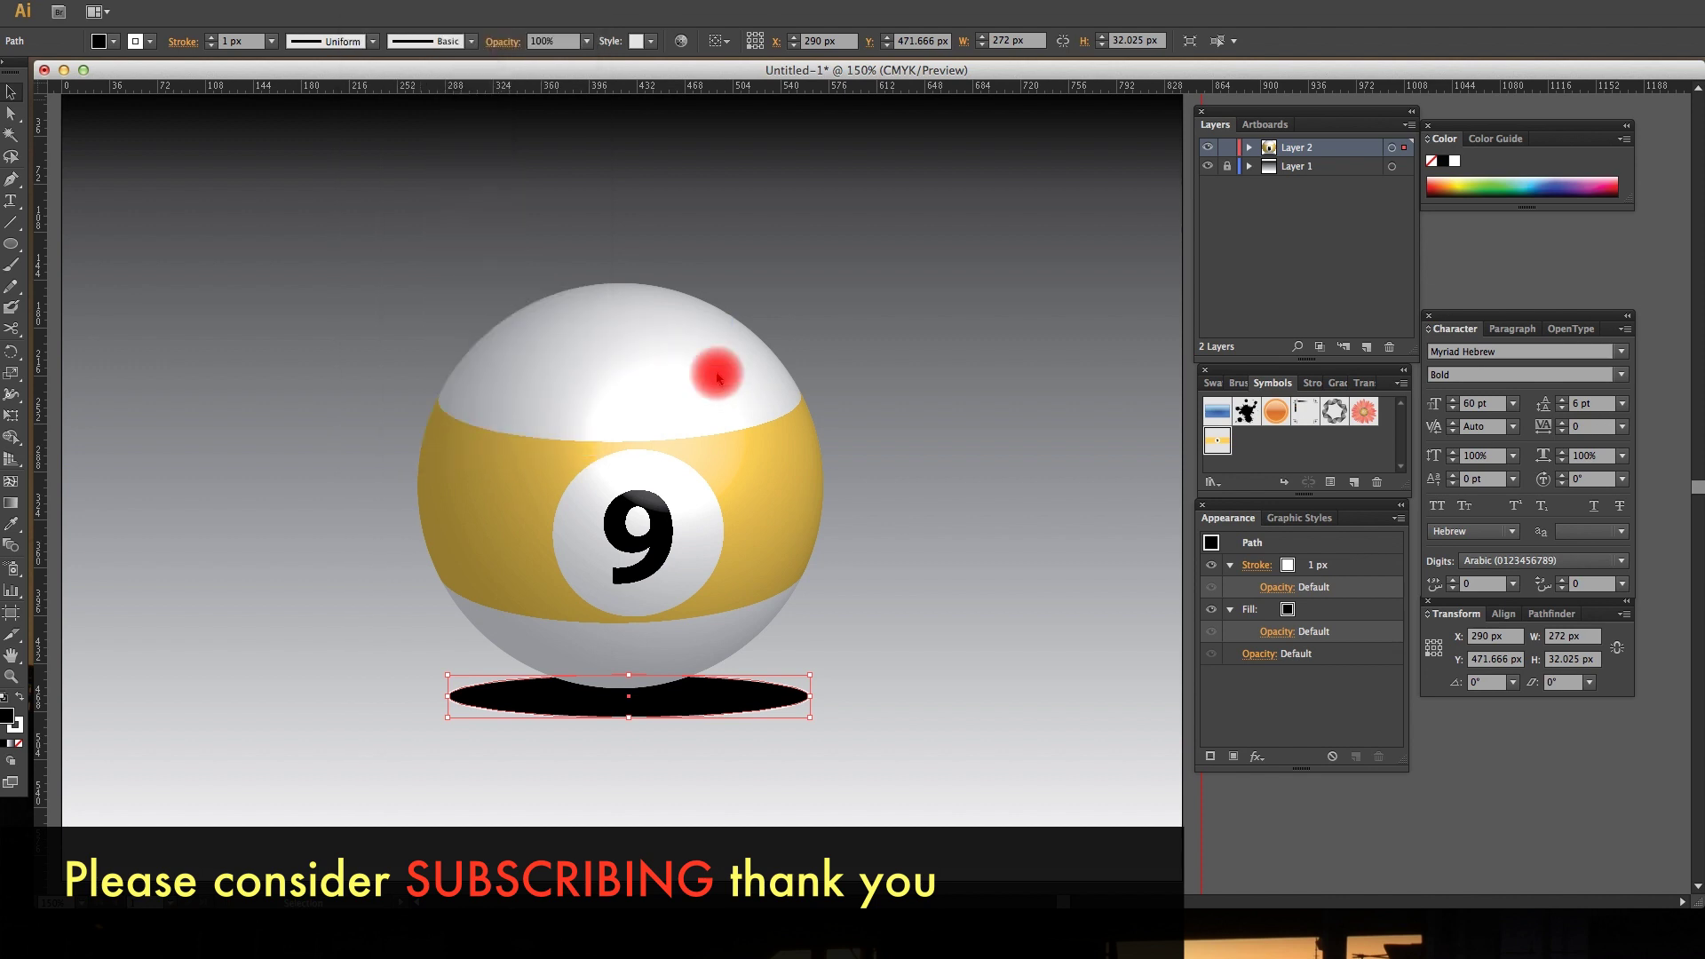
click(1348, 797)
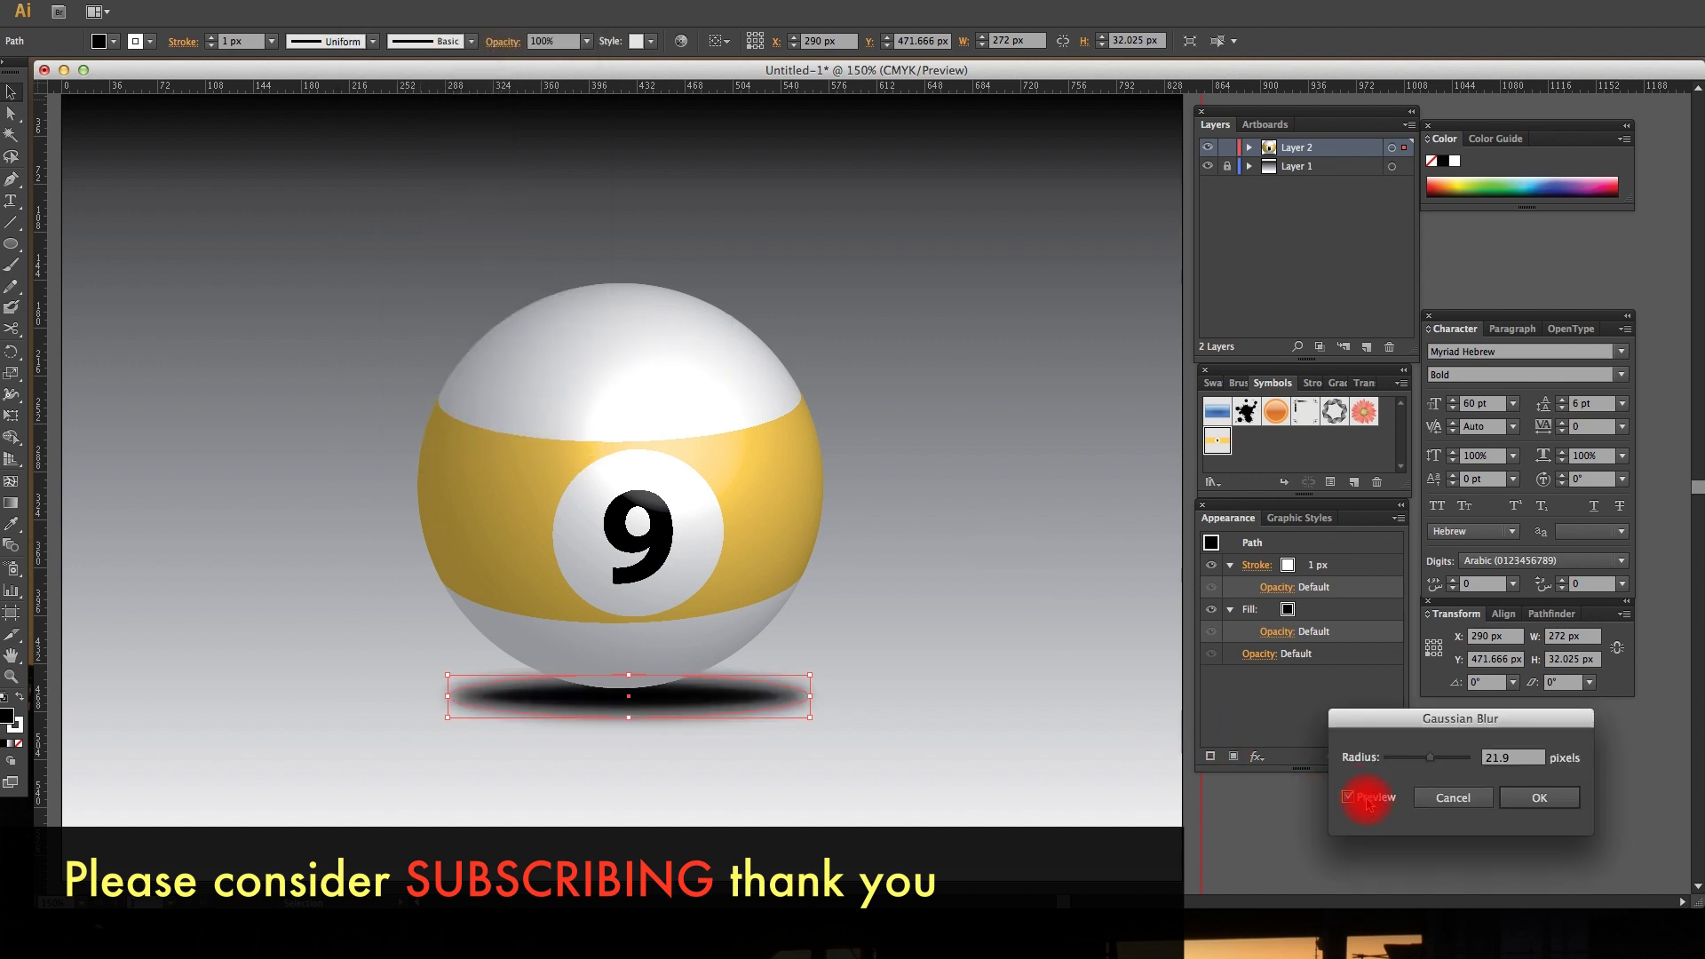
click(1517, 799)
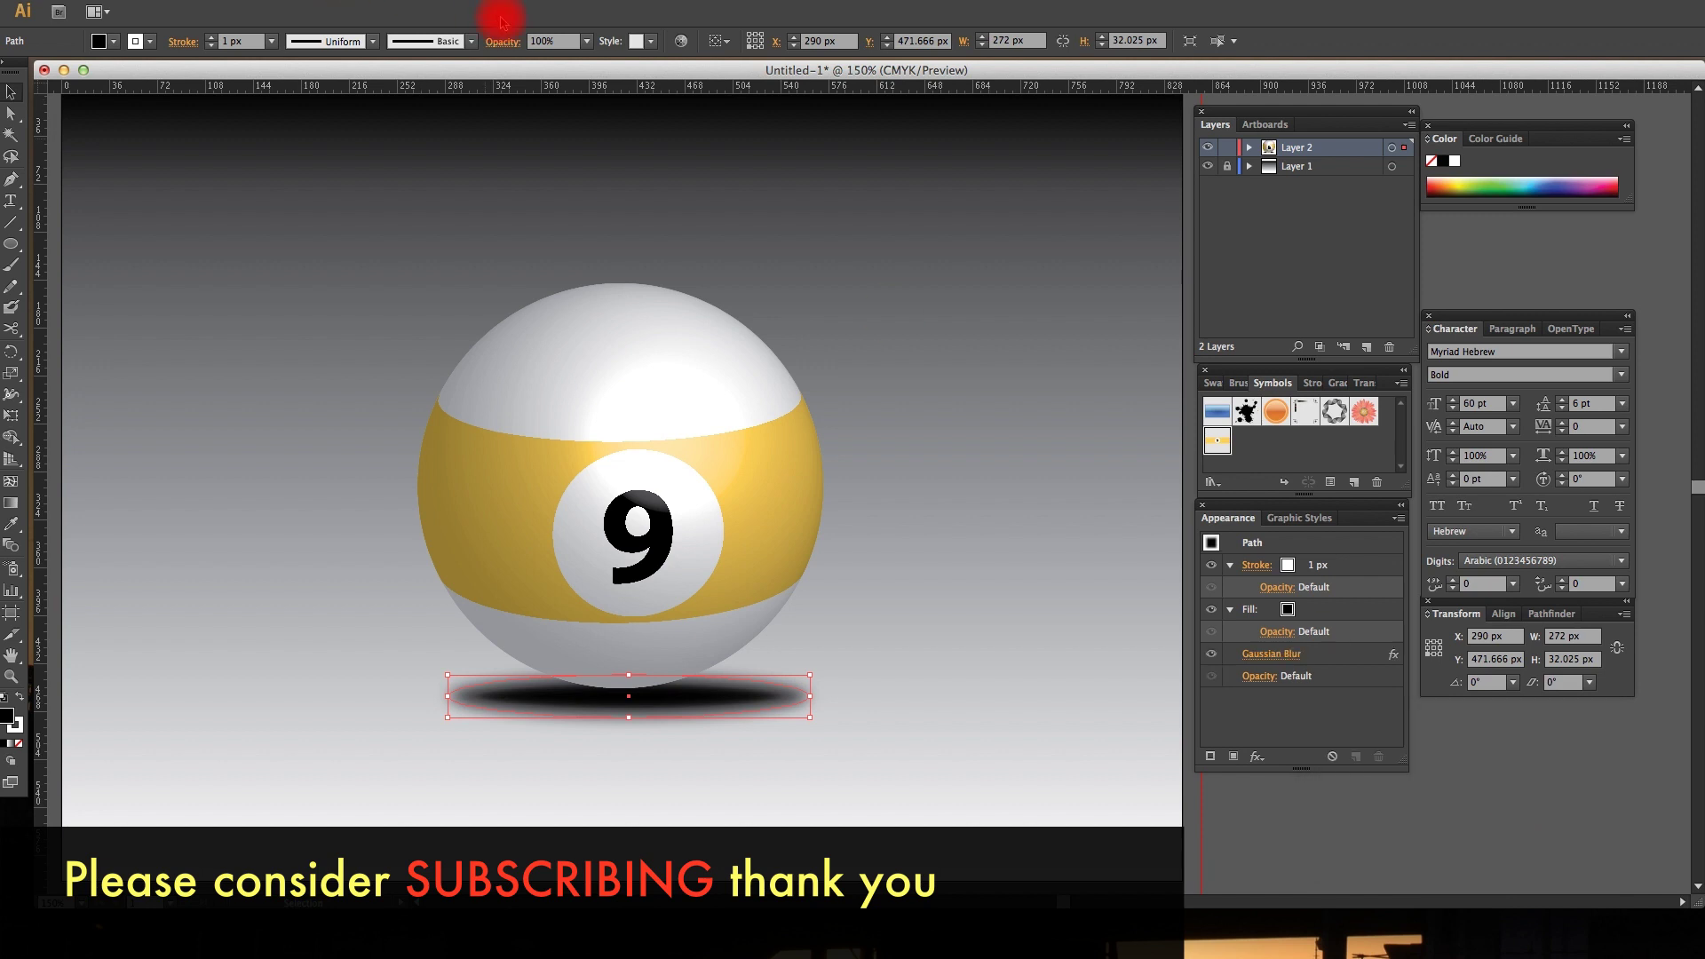
Step: Set the shadow to 70% opacity, narrow it to 214 px wide, and centre it under the ball
click(586, 40)
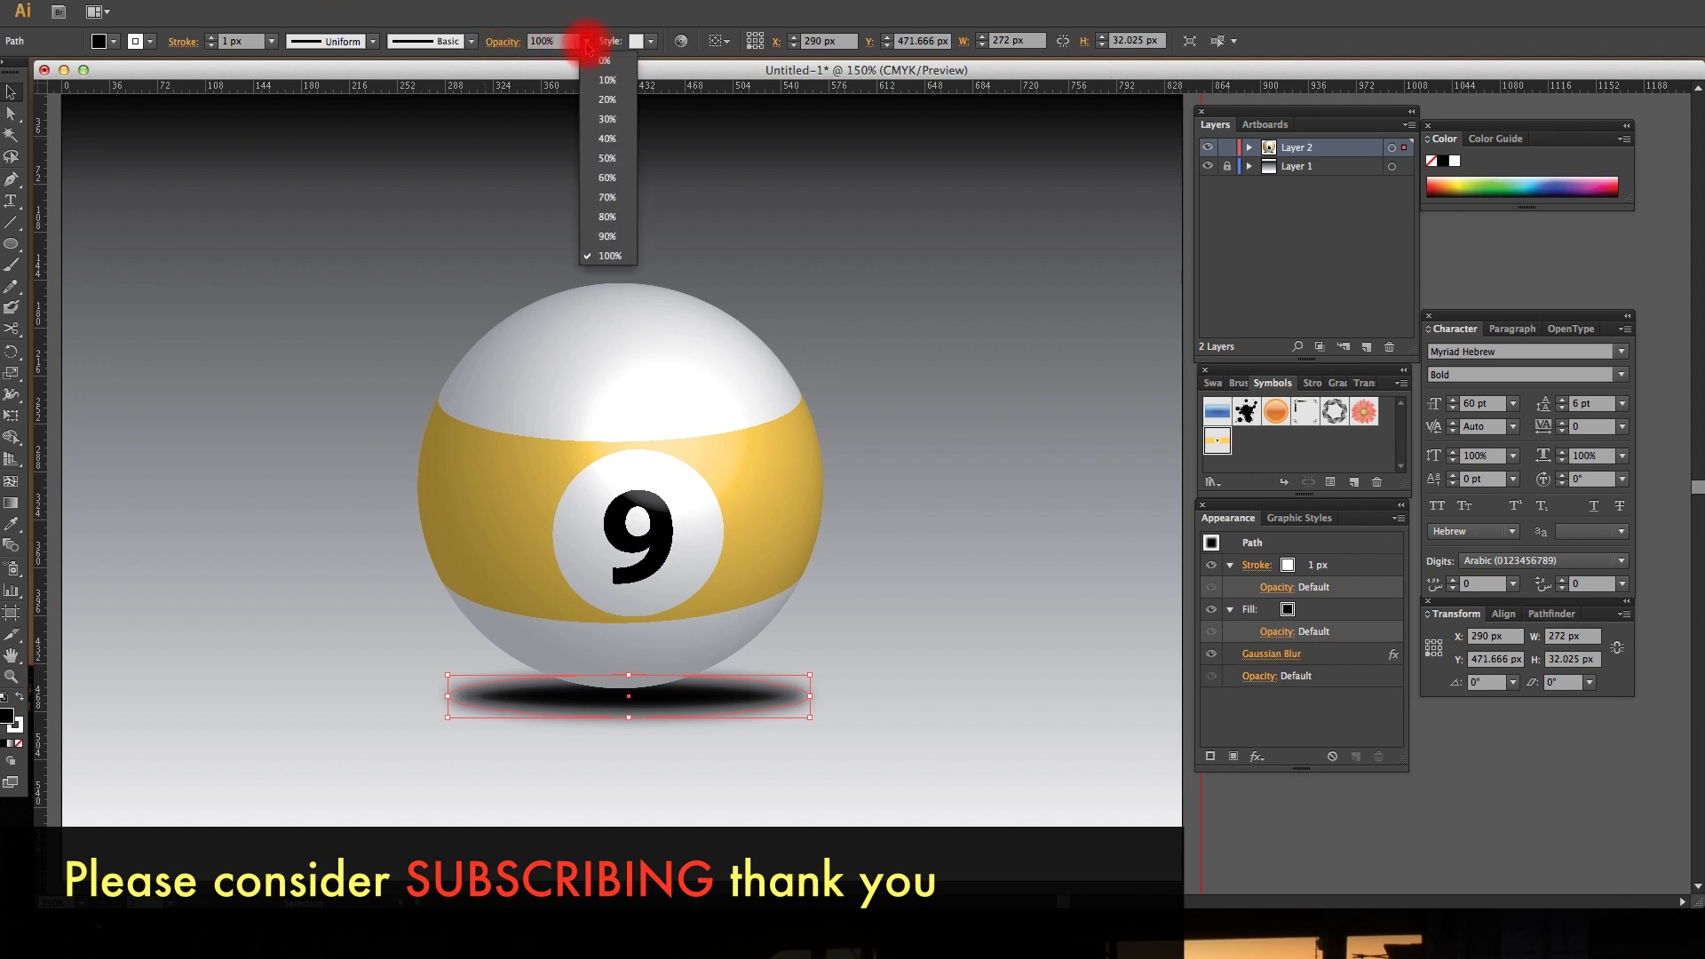
click(607, 198)
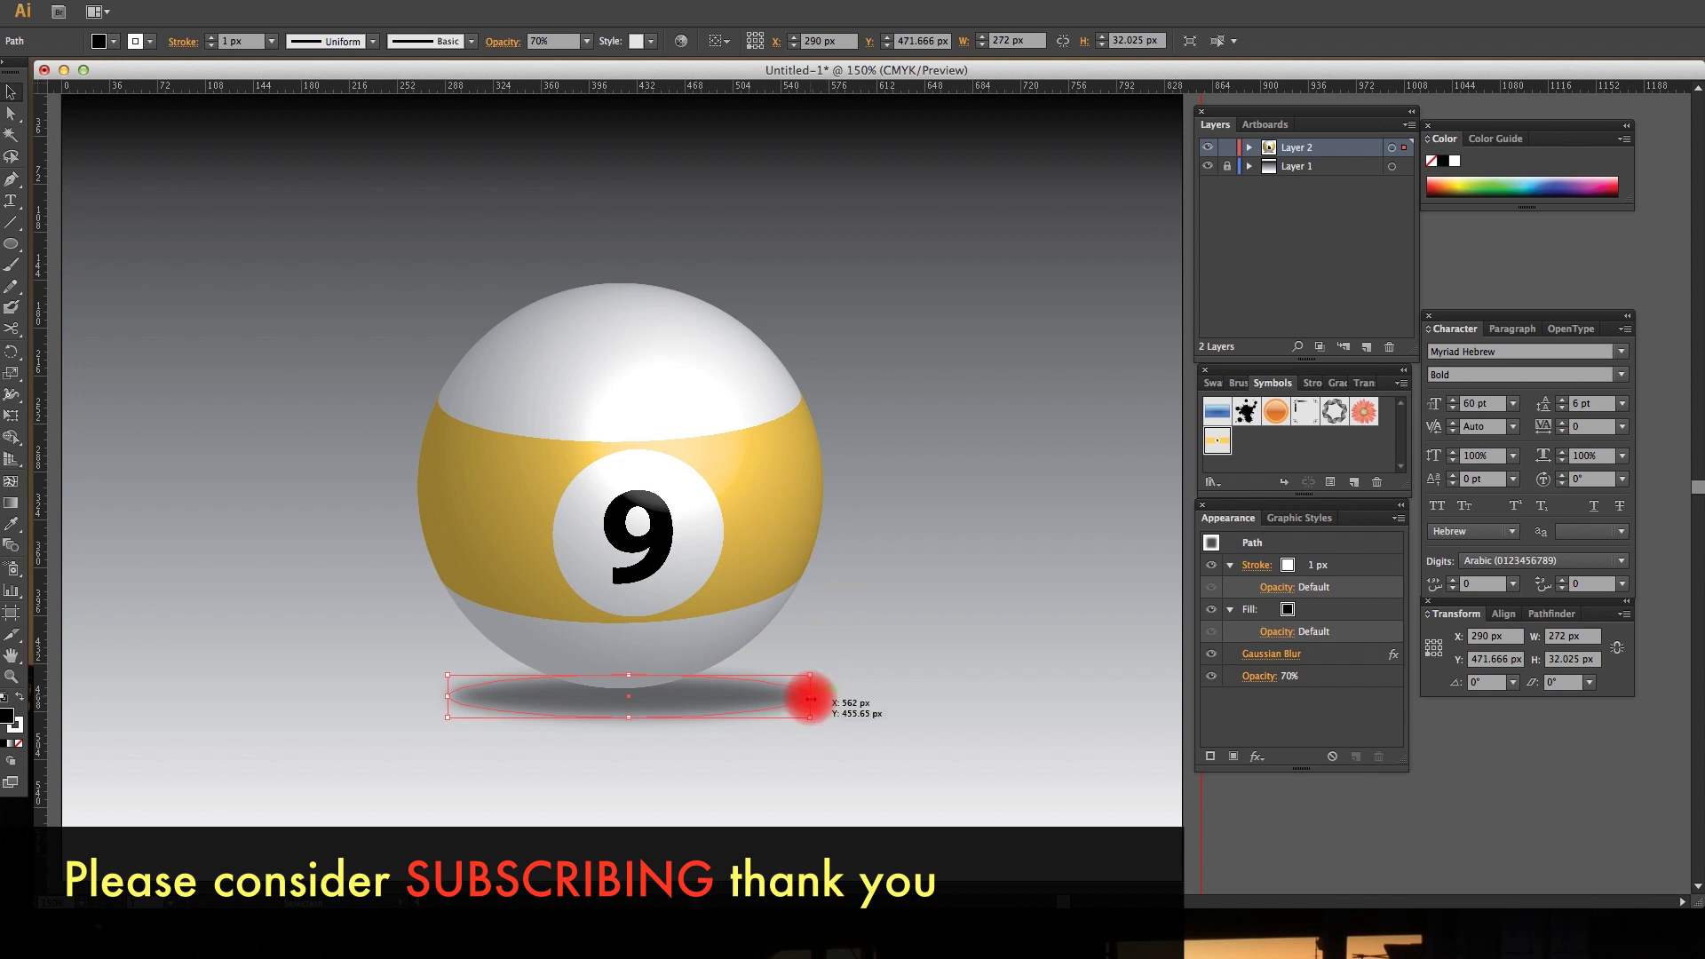
drag(811, 698, 733, 698)
drag(608, 708, 637, 702)
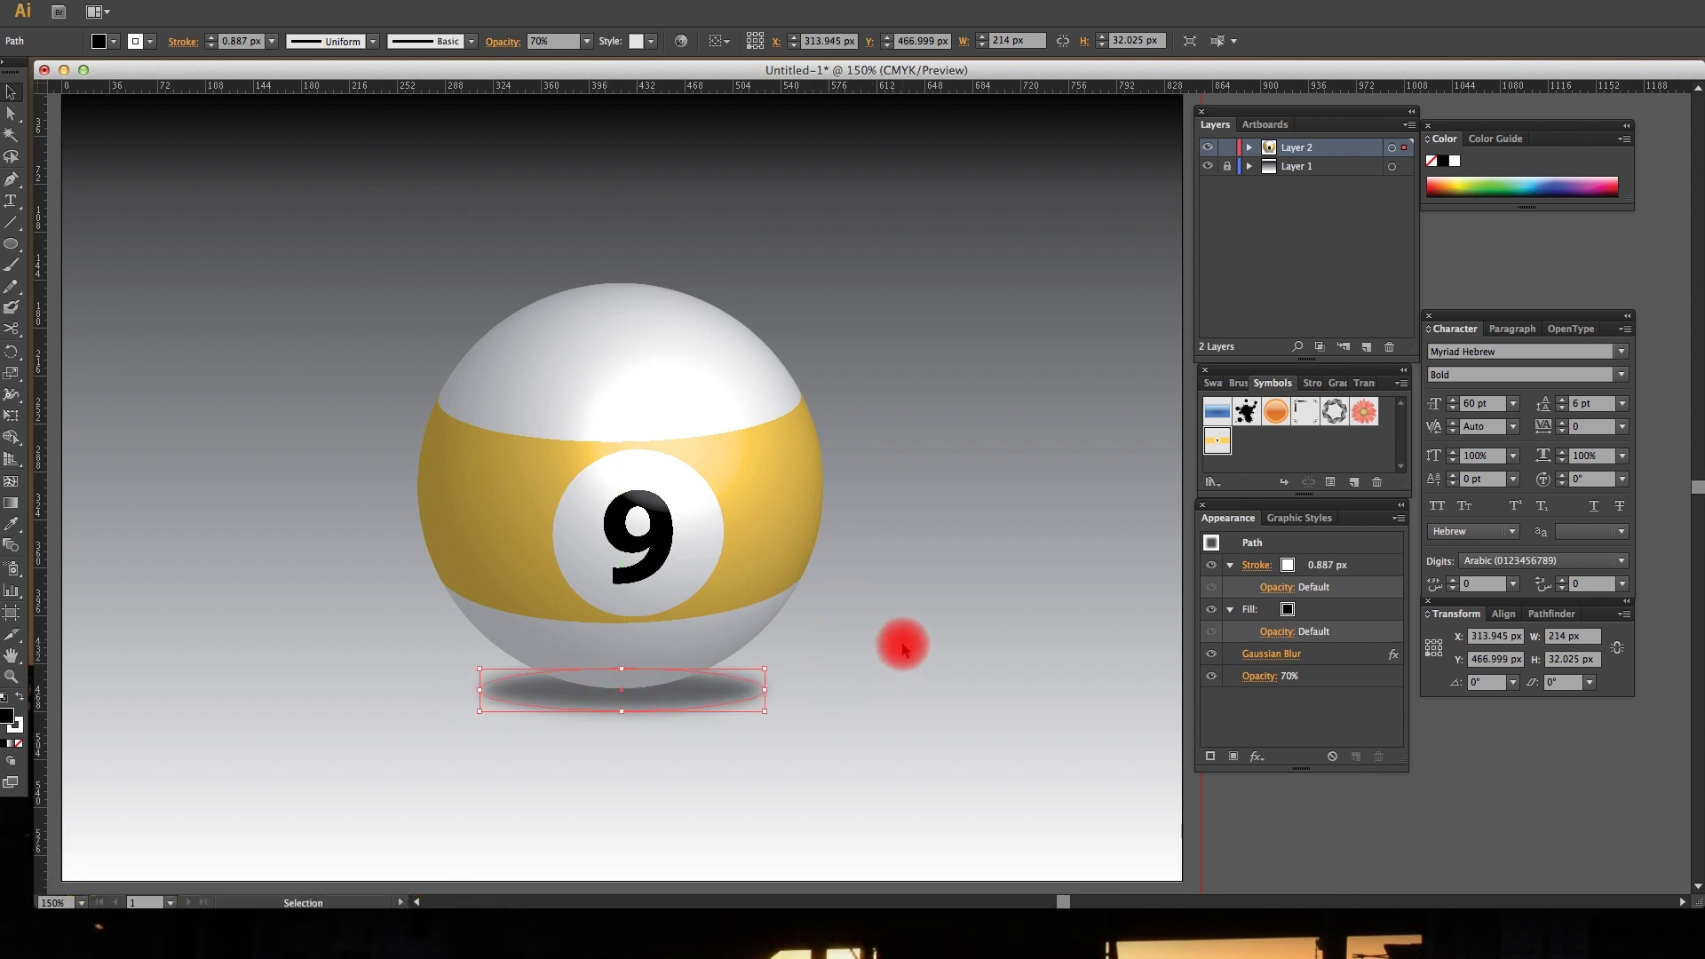